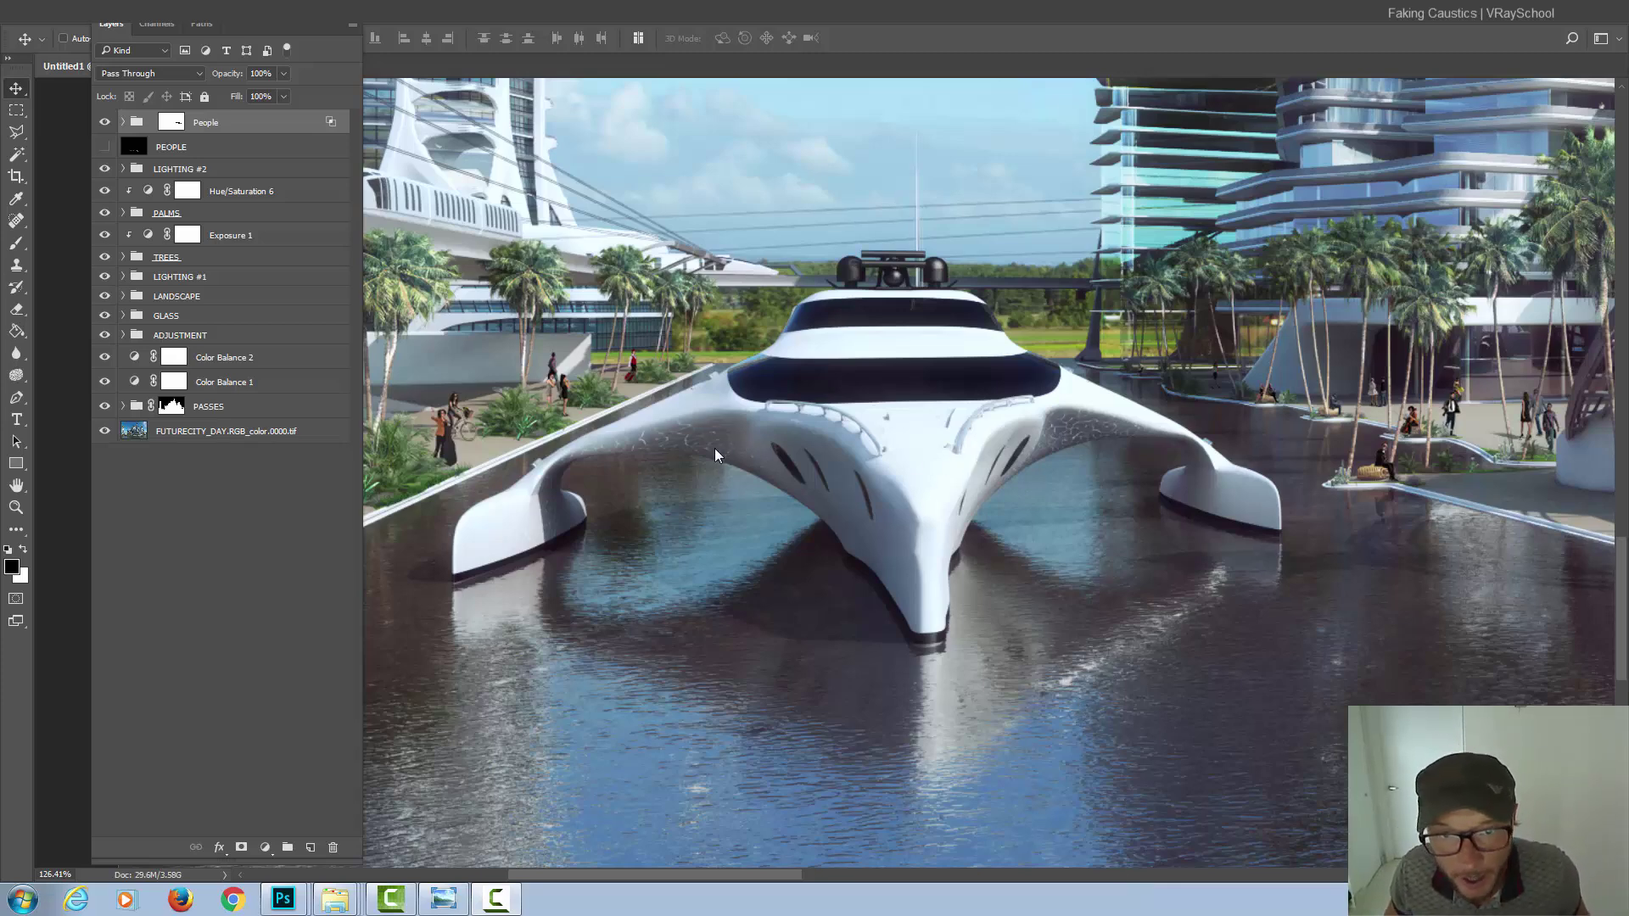
{"action": "scroll", "coordinate": [707, 444], "scroll_direction": "up", "scroll_amount": 3}
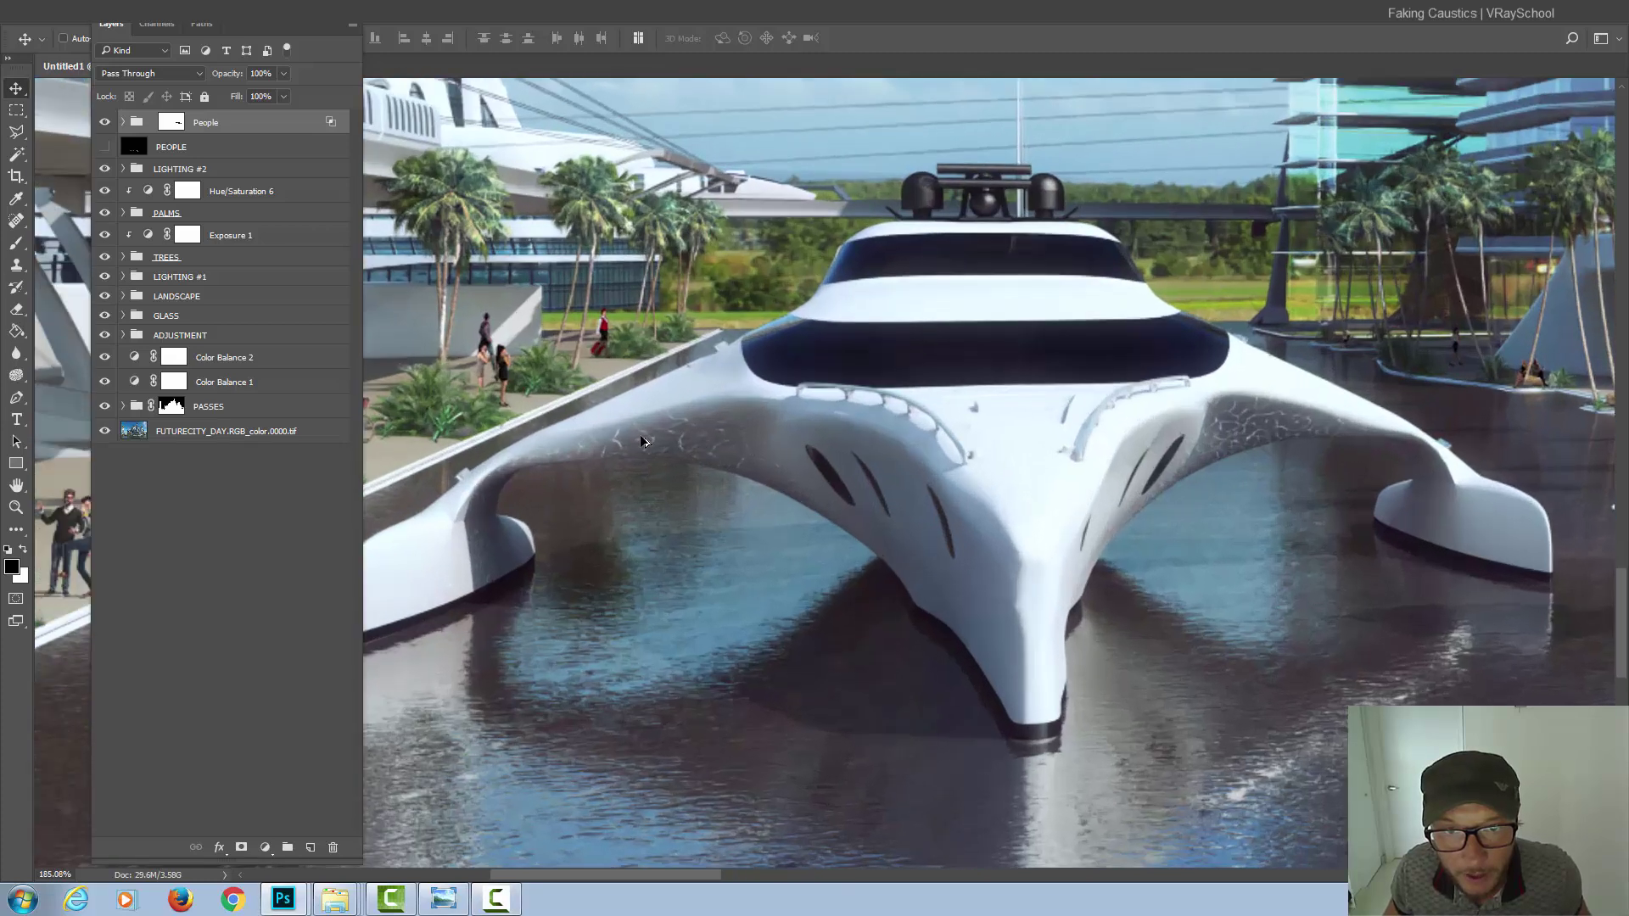
{"action": "scroll", "coordinate": [646, 438], "scroll_direction": "down", "scroll_amount": 1}
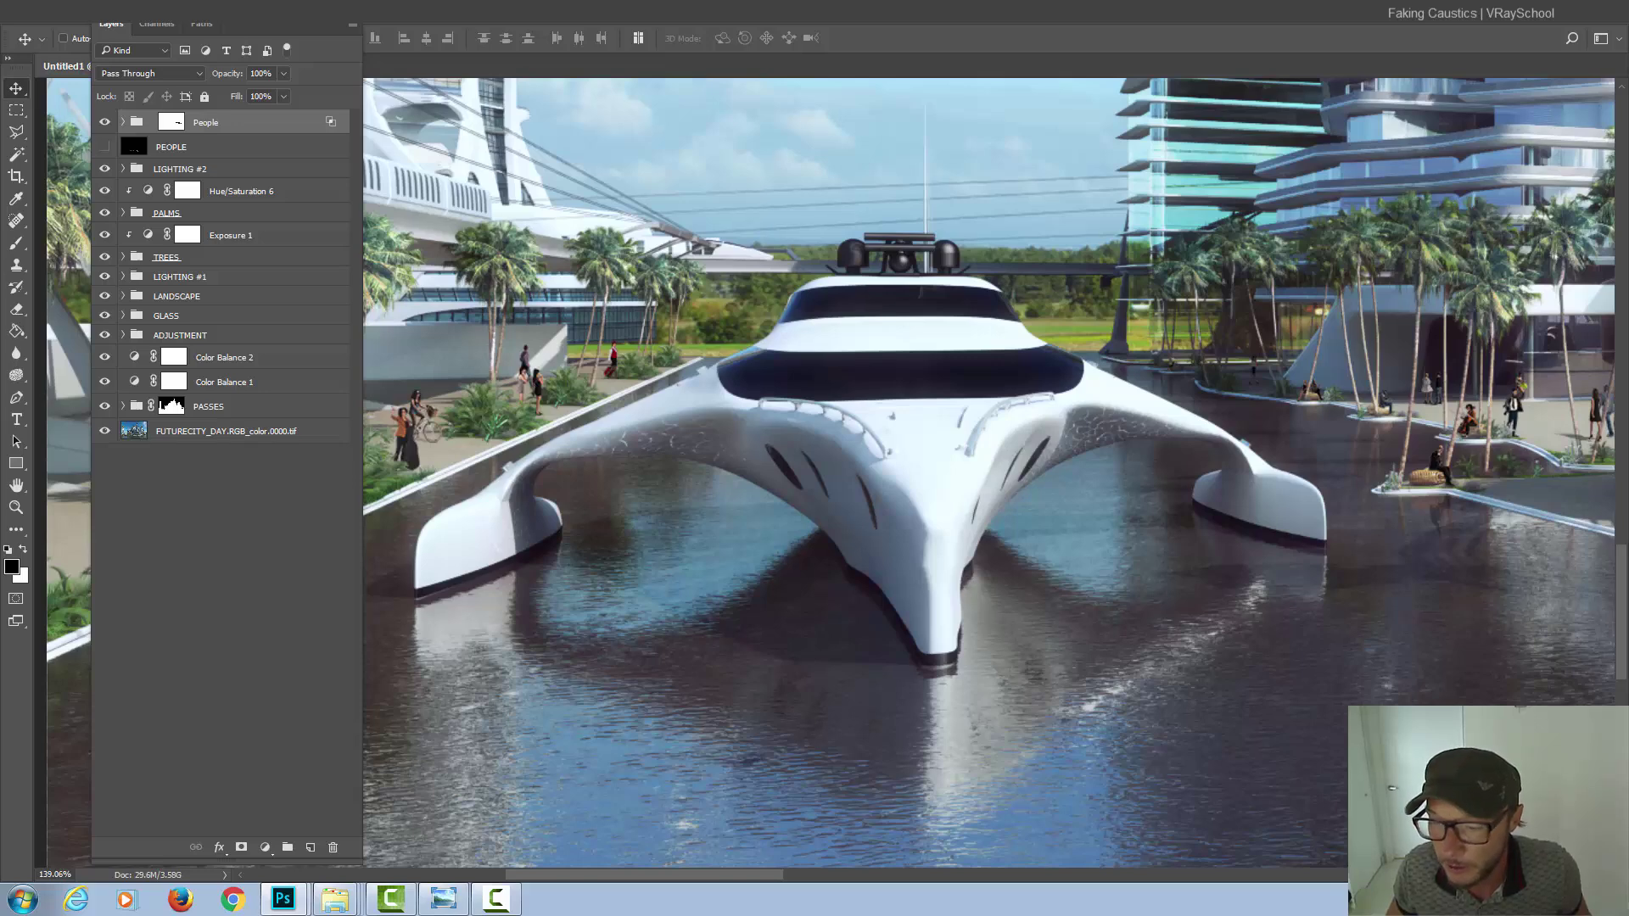
- Minimize and restore Photoshop, then change the window size to reveal the desktop water texture
{"action": "left_click", "coordinate": [283, 899]}
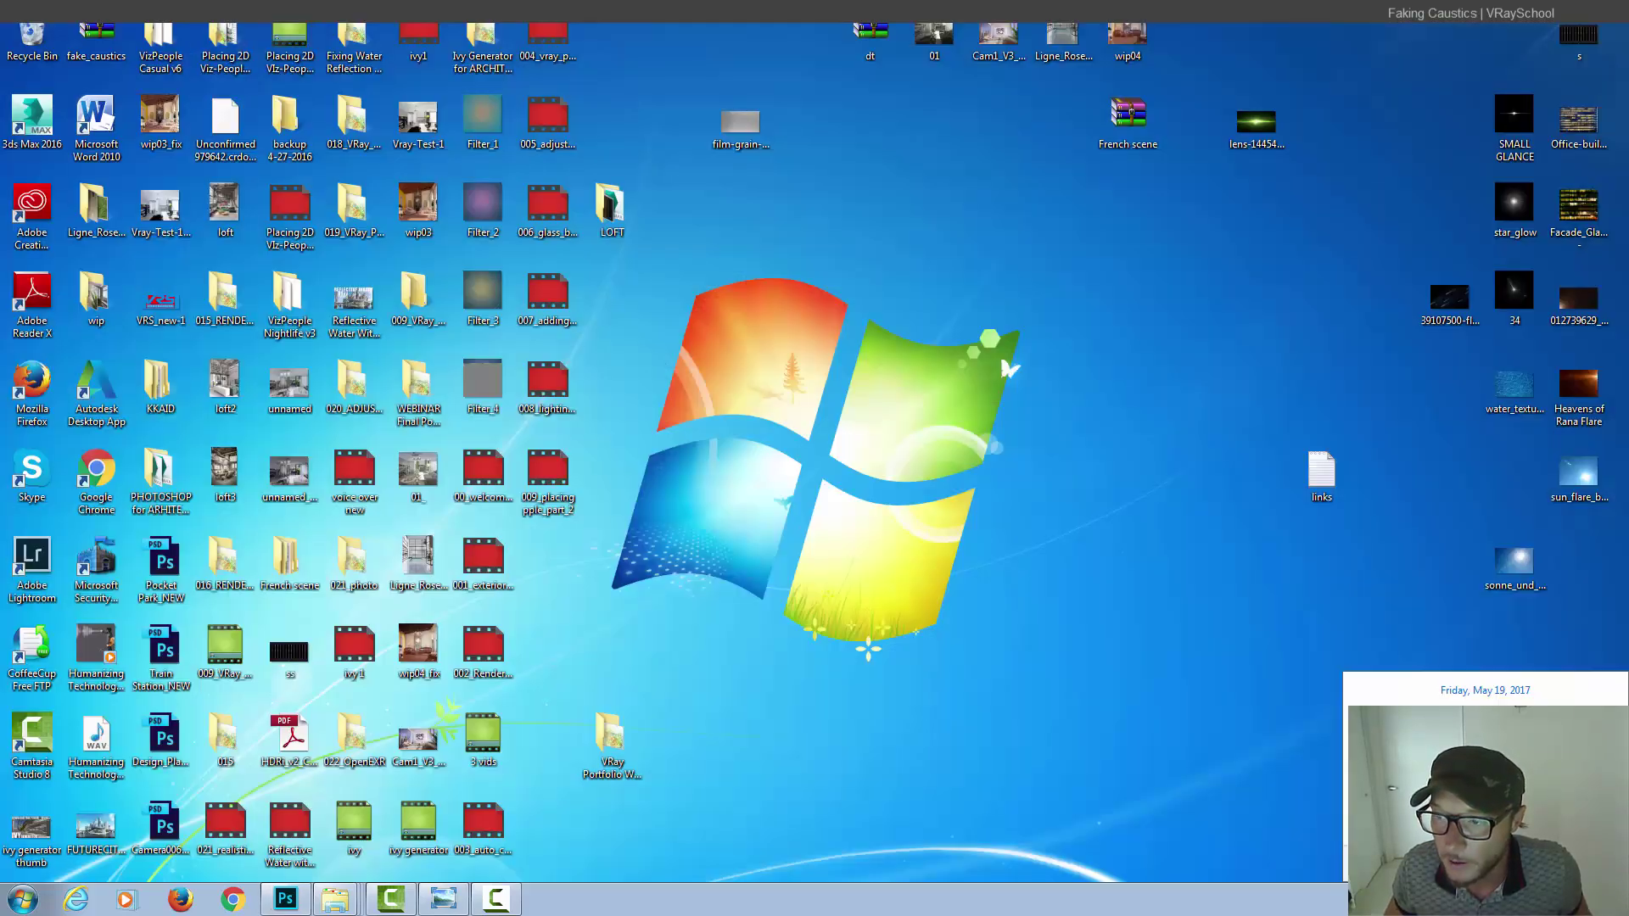
{"action": "left_click", "coordinate": [284, 901]}
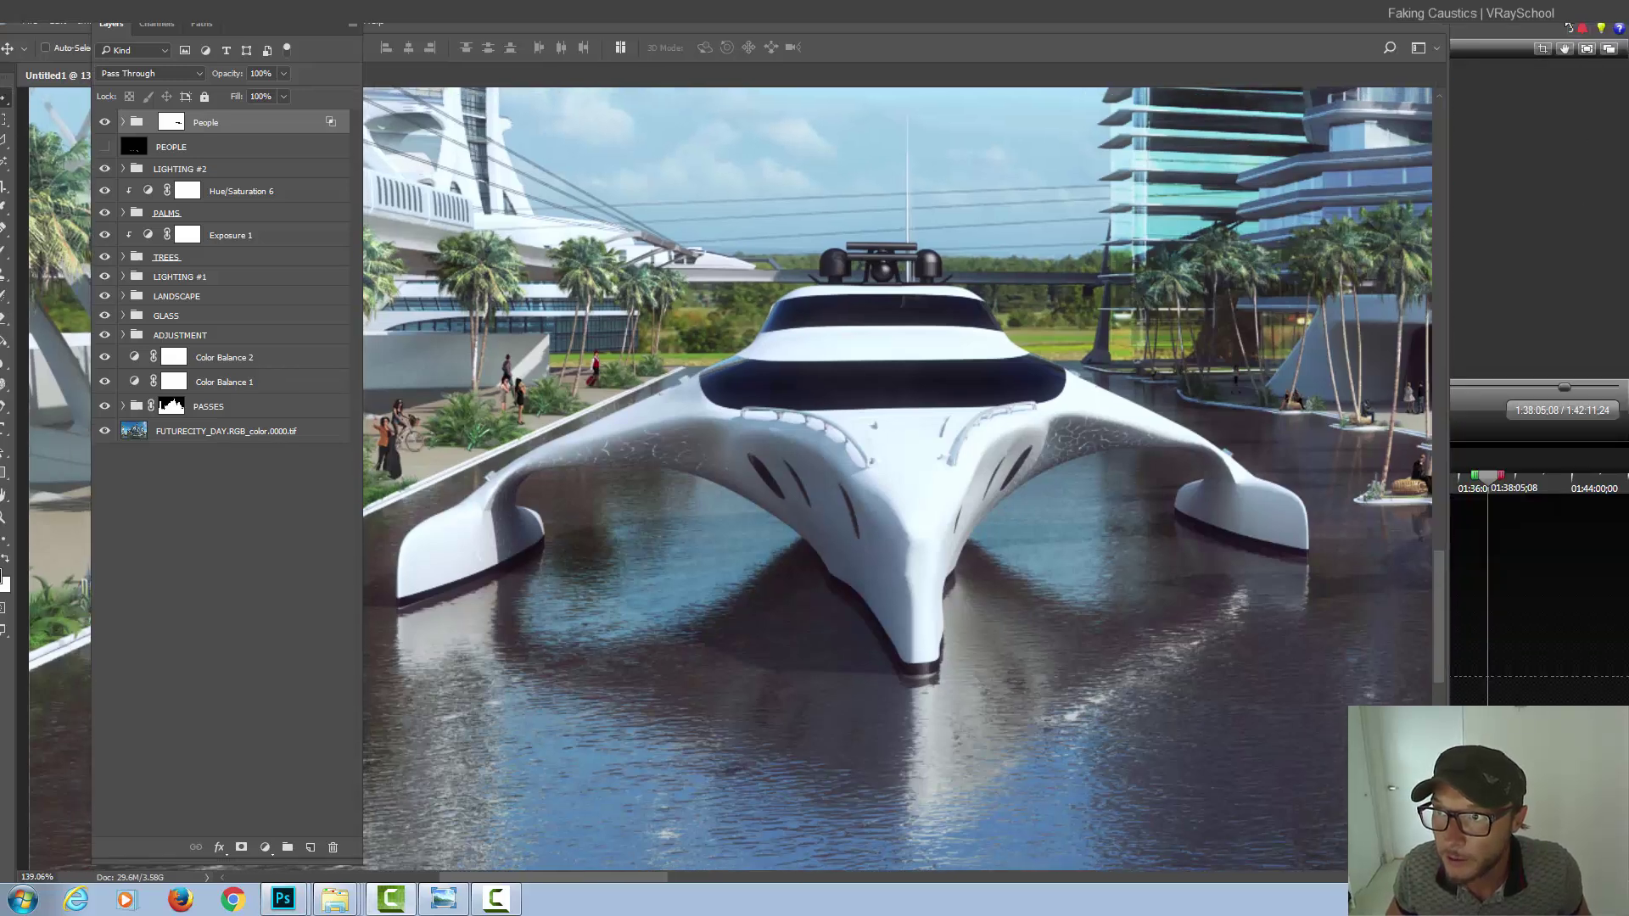
{"action": "left_click", "coordinate": [1533, 111]}
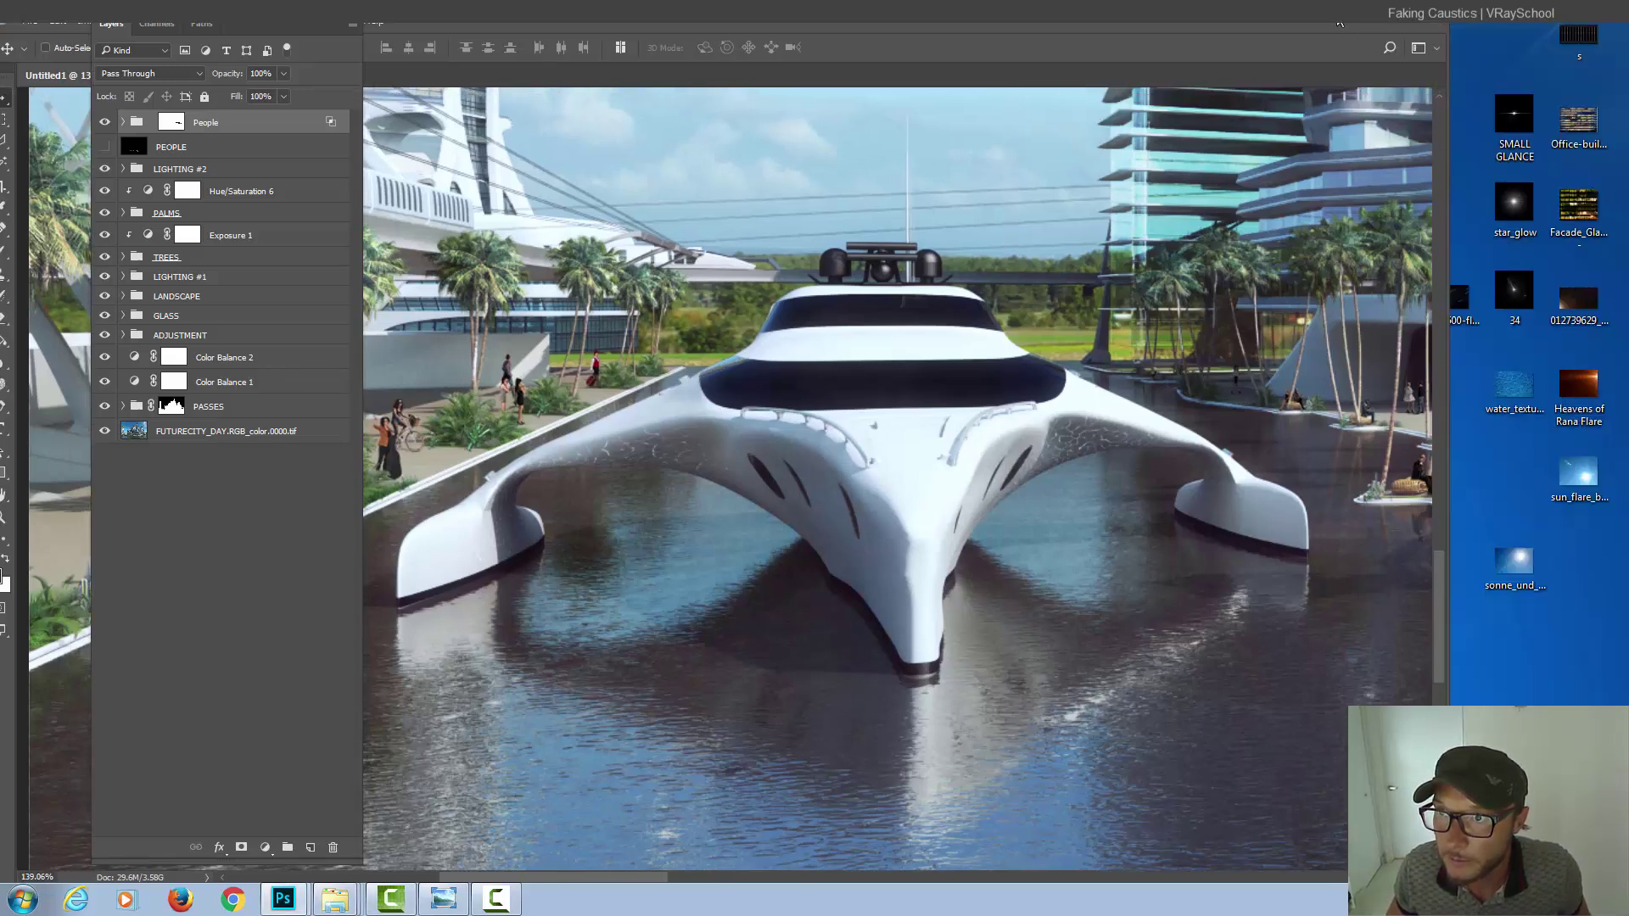
{"action": "double_click", "coordinate": [1397, 25]}
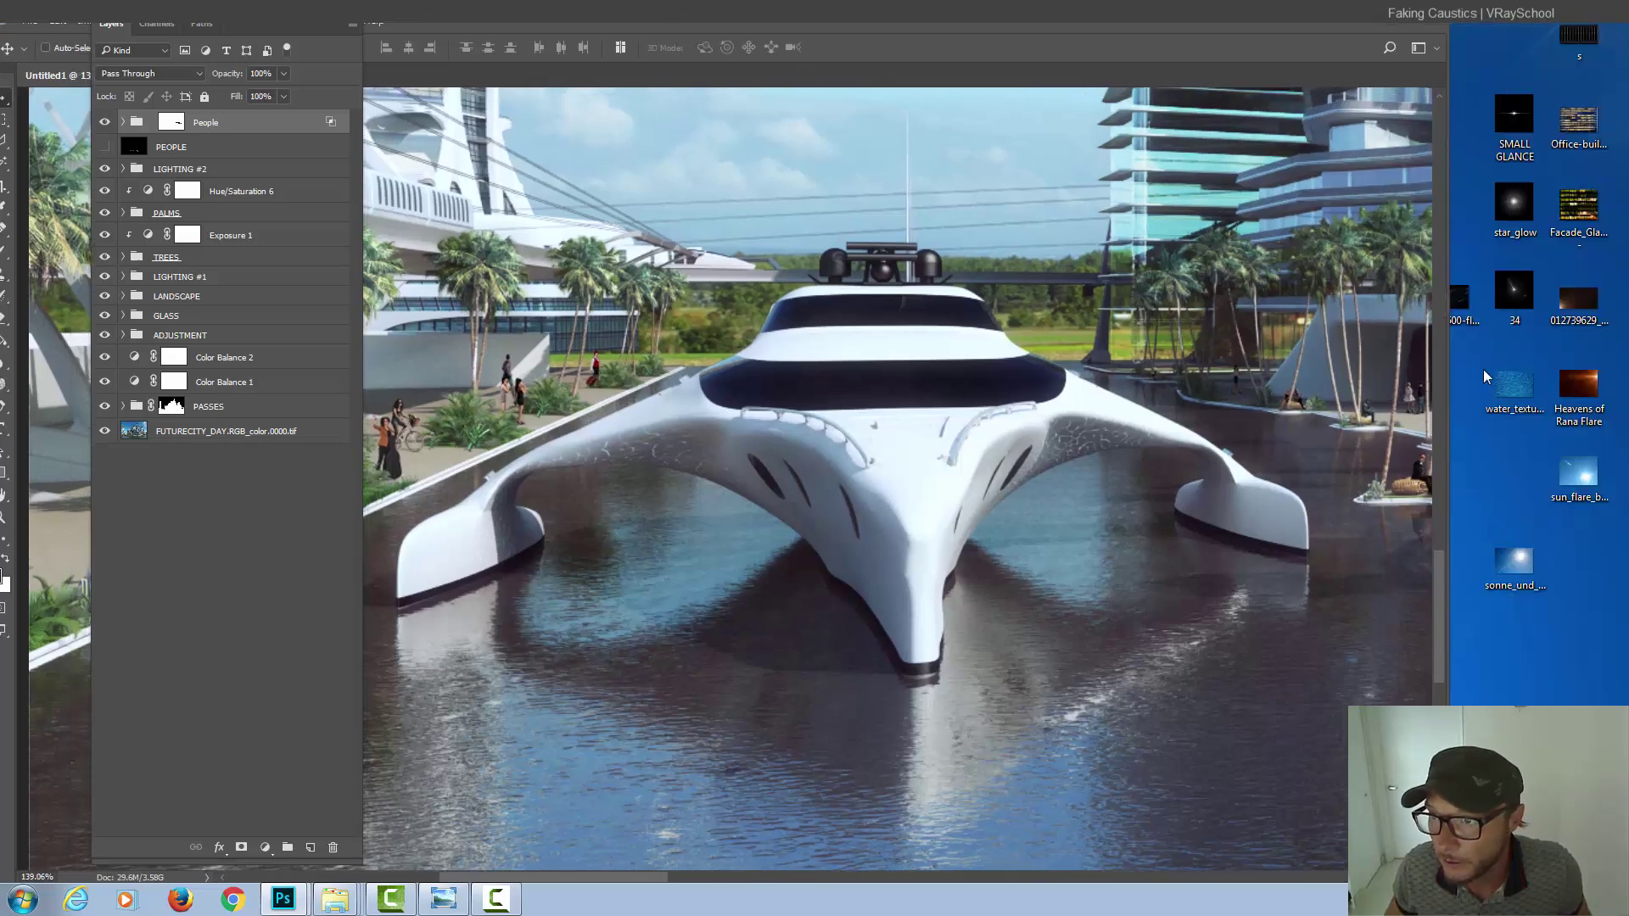
- Drag water_texture from the desktop into the document and set its opacity to 32%
{"action": "left_click", "coordinate": [1509, 385]}
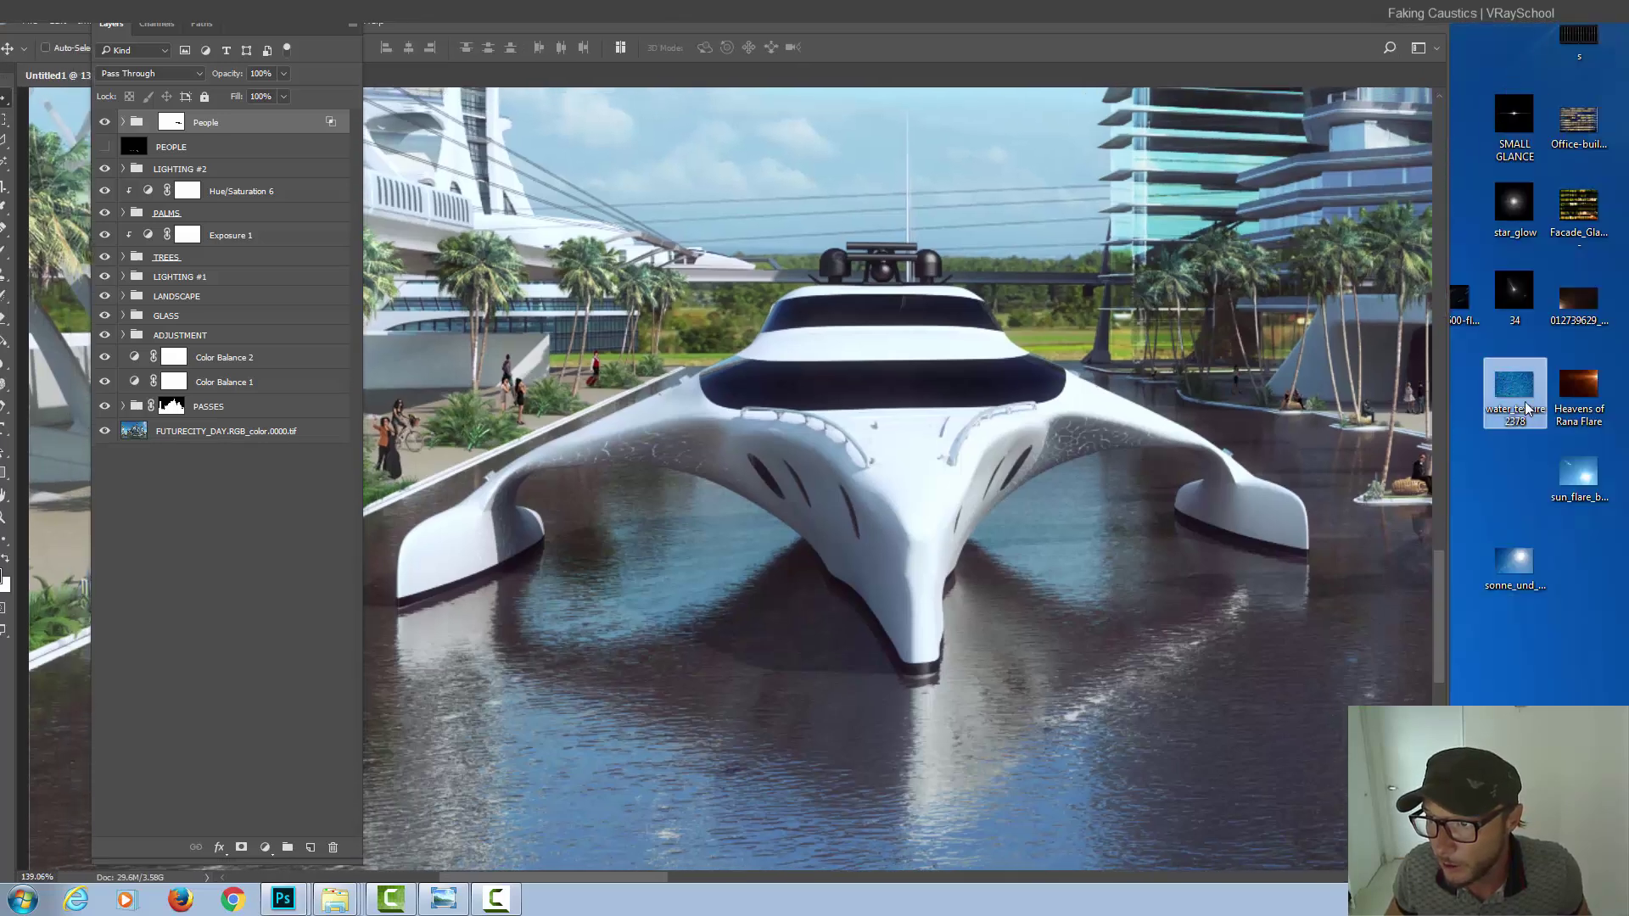
{"action": "left_click_drag", "start_coordinate": [1514, 387], "coordinate": [1009, 537]}
{"action": "key", "text": "ctrl+minus"}
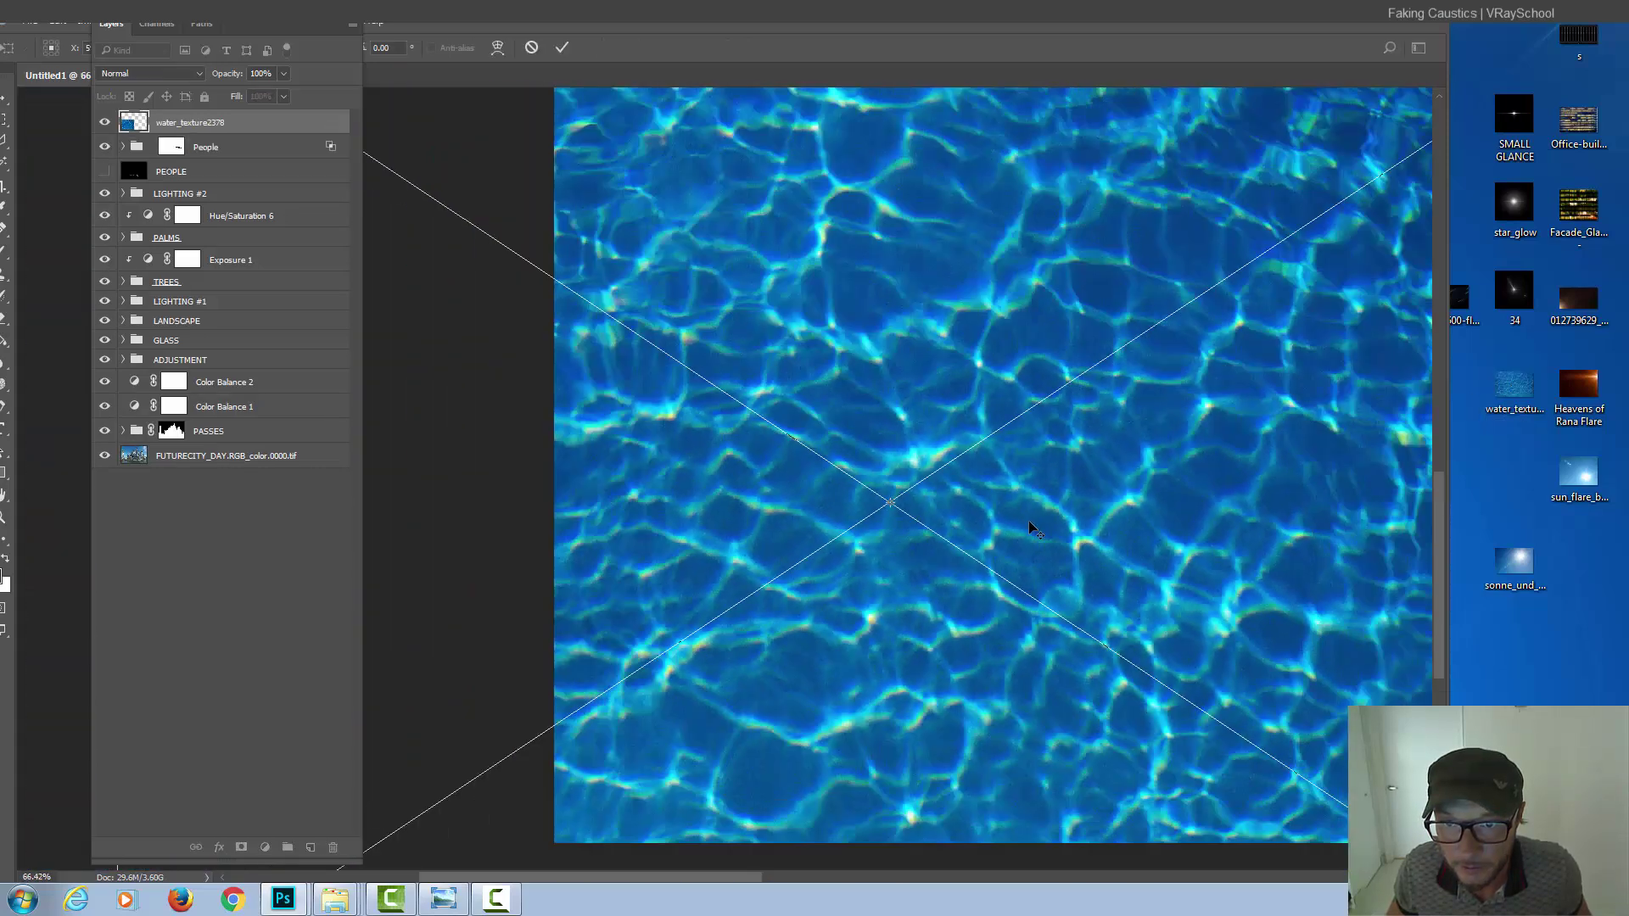
{"action": "key", "text": "ctrl+0"}
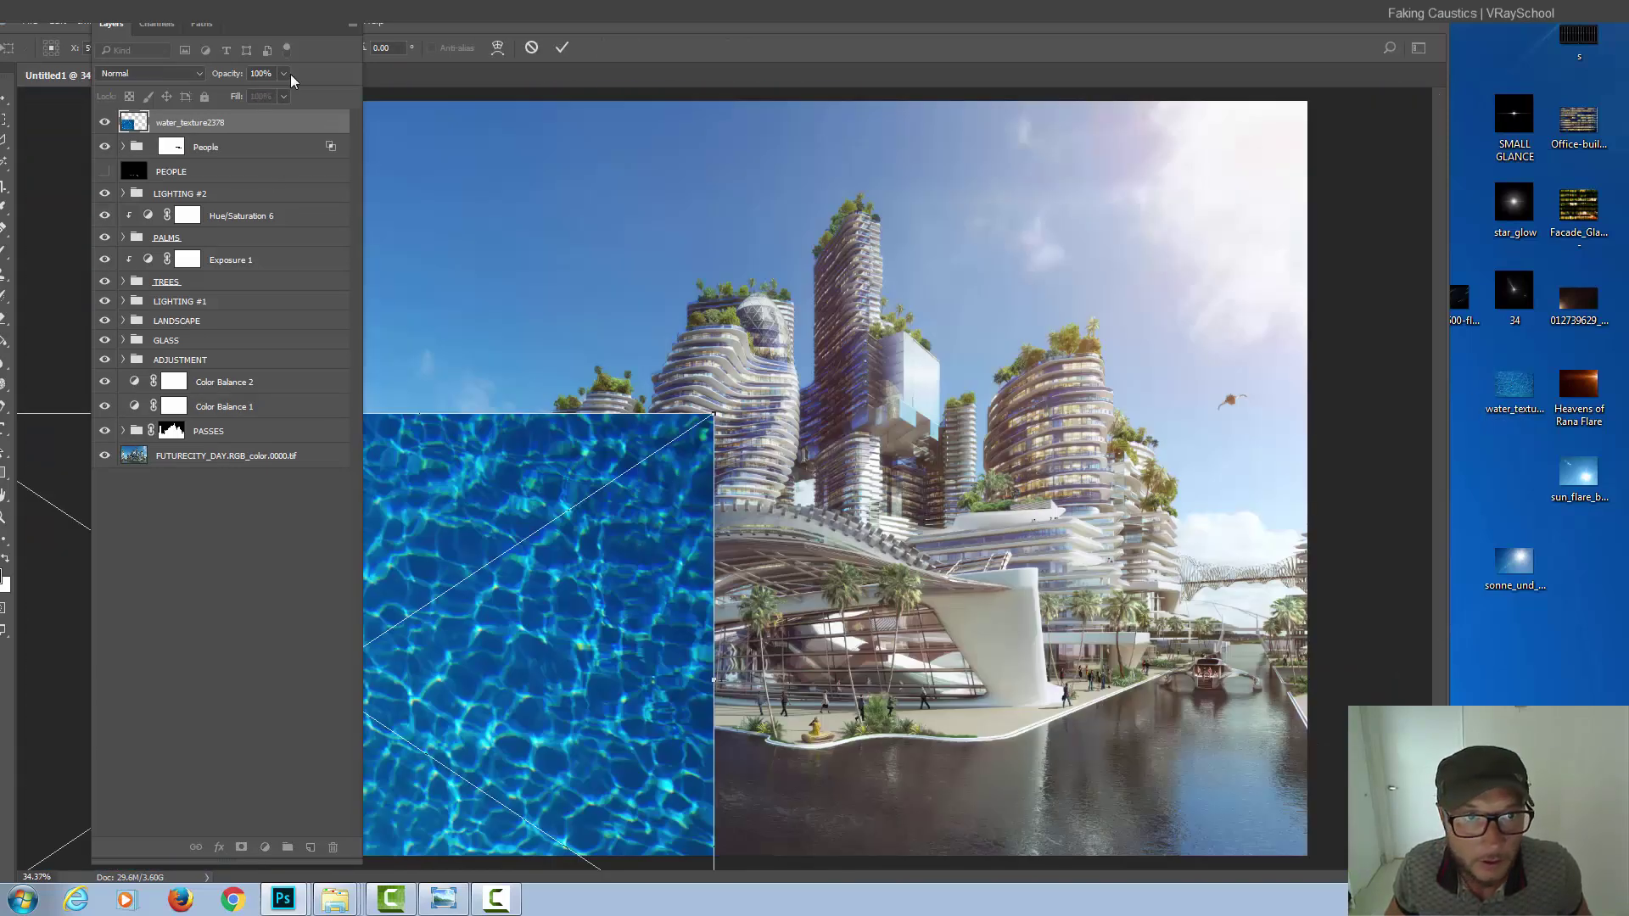
{"action": "left_click_drag", "start_coordinate": [236, 97], "coordinate": [226, 99]}
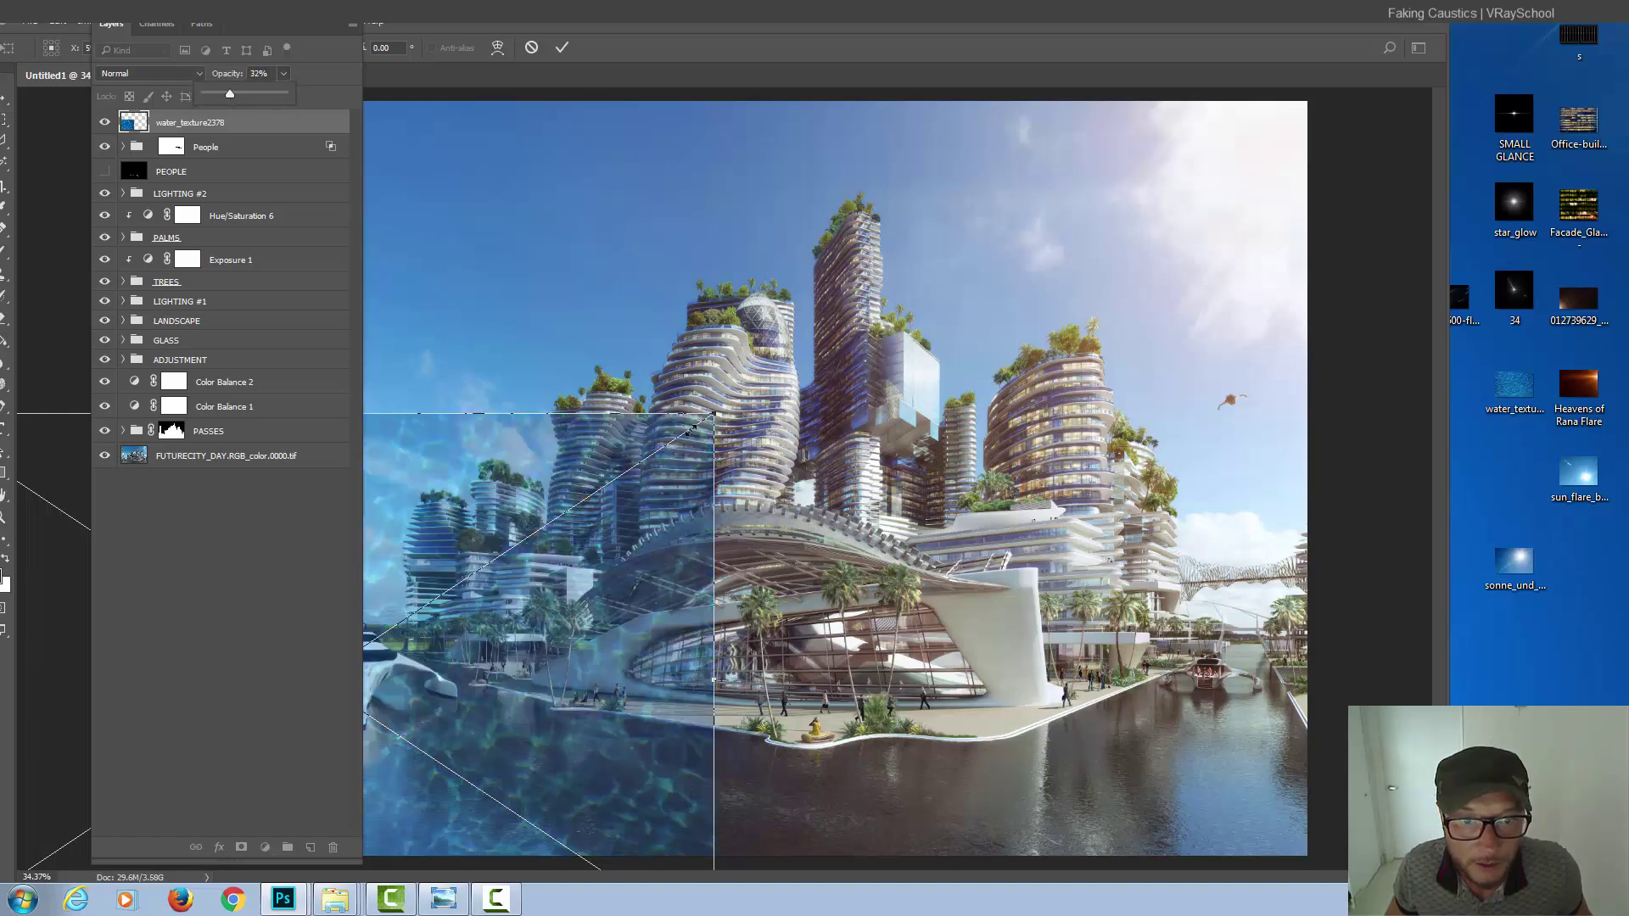
- Scale the water texture down and move it over the yacht's left hull
{"action": "left_click_drag", "start_coordinate": [710, 411], "coordinate": [406, 621]}
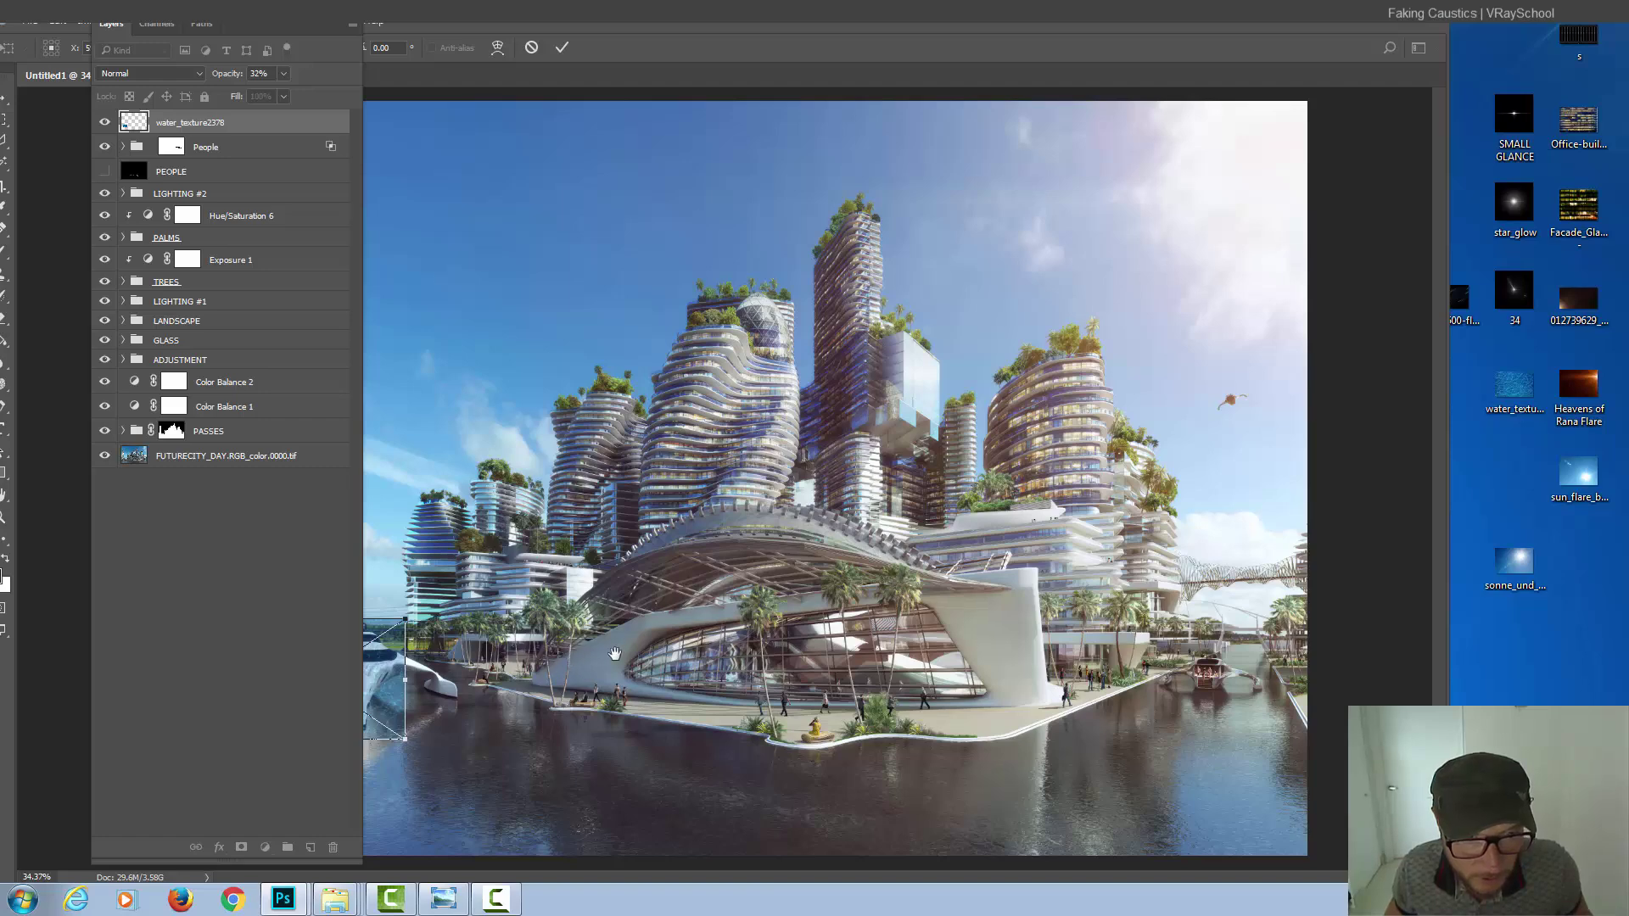
{"action": "left_click_drag", "start_coordinate": [303, 28], "coordinate": [706, 48]}
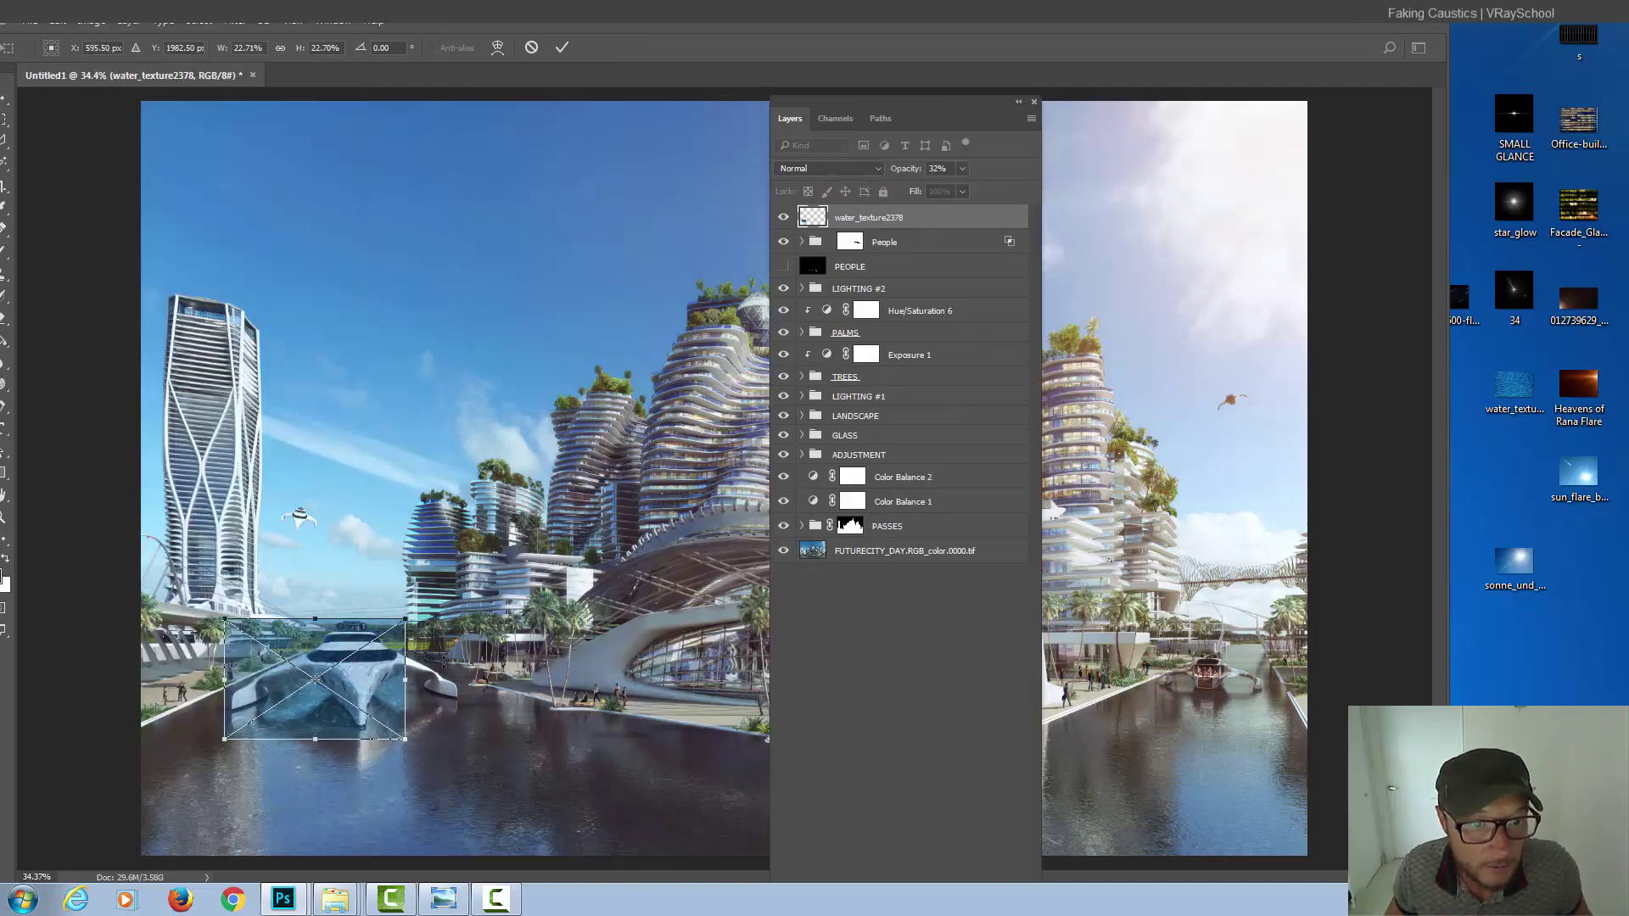
{"action": "scroll", "coordinate": [271, 716], "scroll_direction": "up", "scroll_amount": 5}
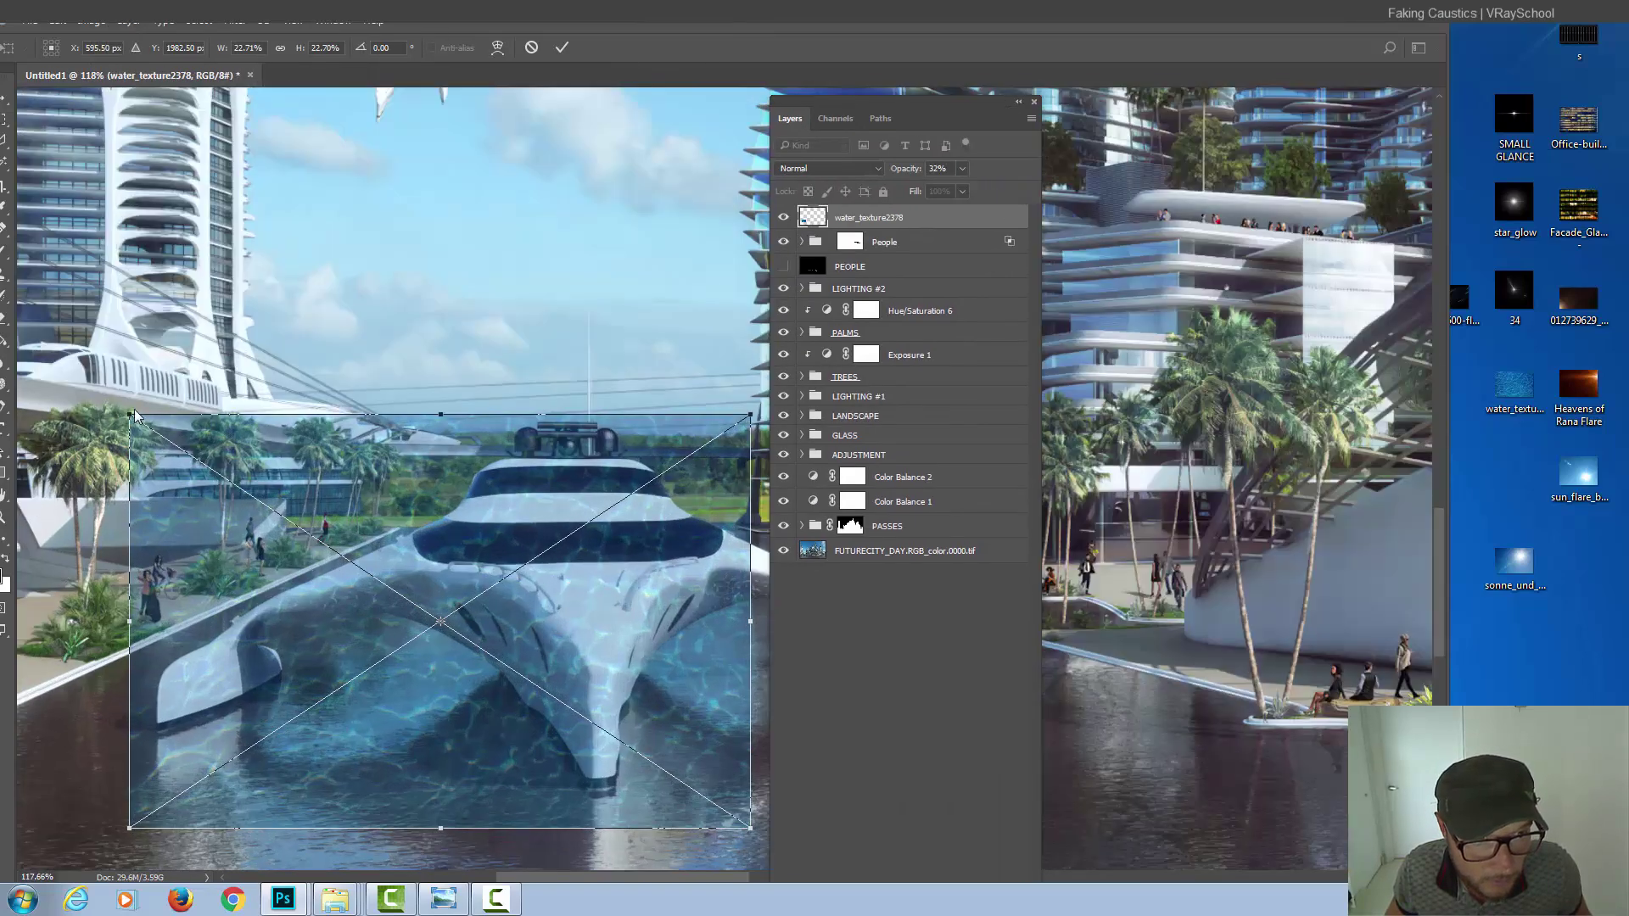
{"action": "left_click_drag", "start_coordinate": [132, 419], "coordinate": [235, 522]}
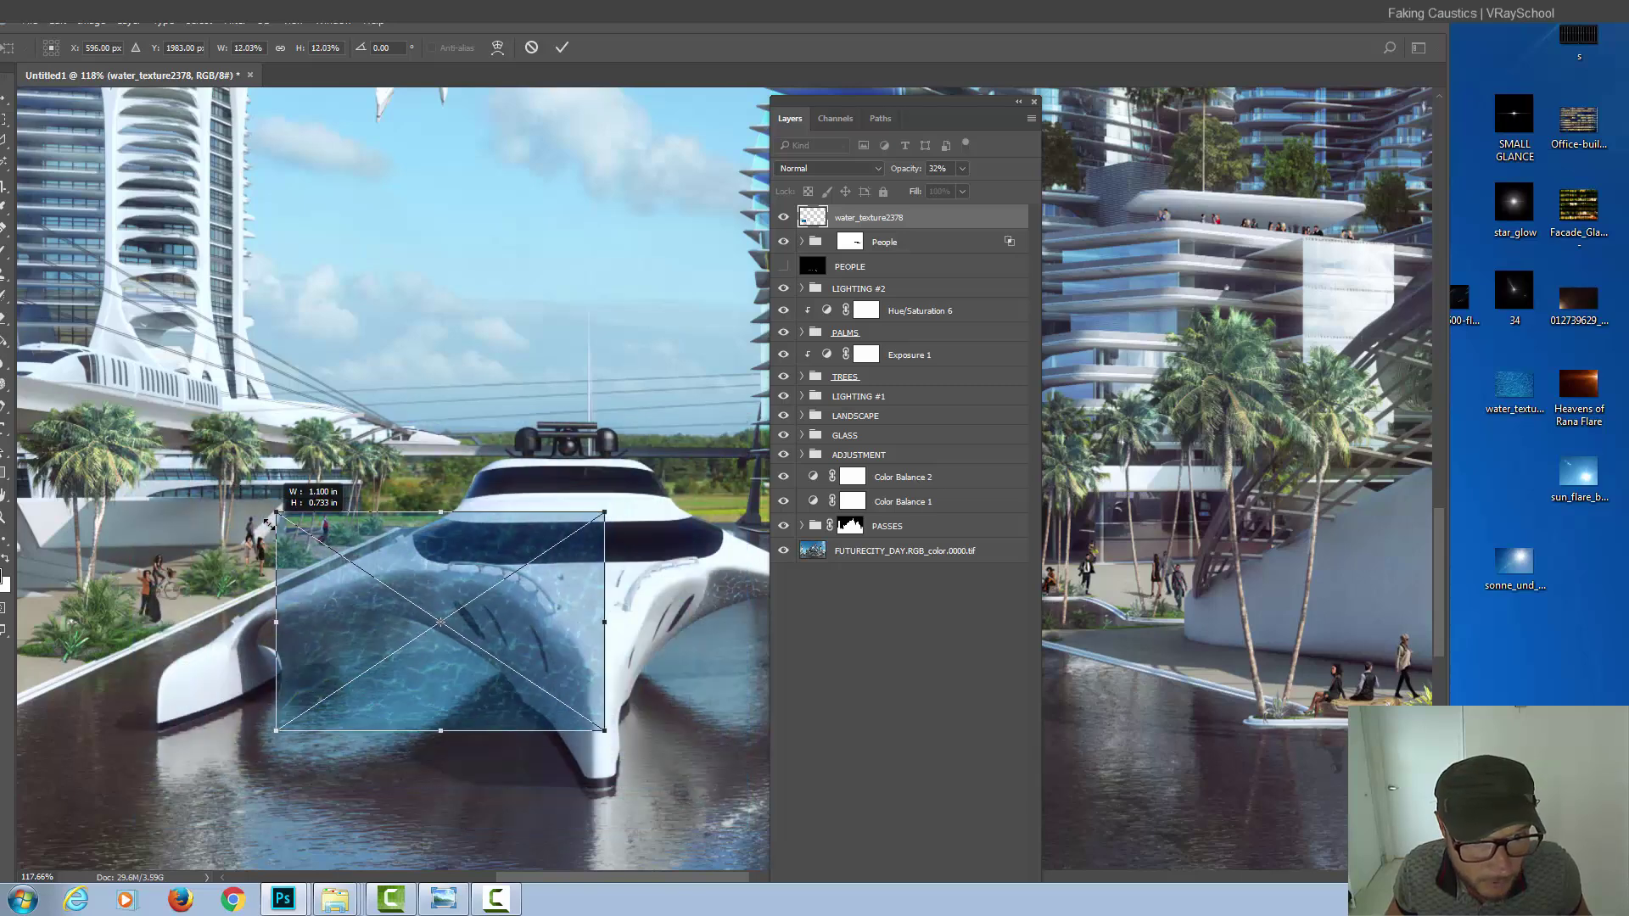
{"action": "left_click_drag", "start_coordinate": [383, 674], "coordinate": [358, 675]}
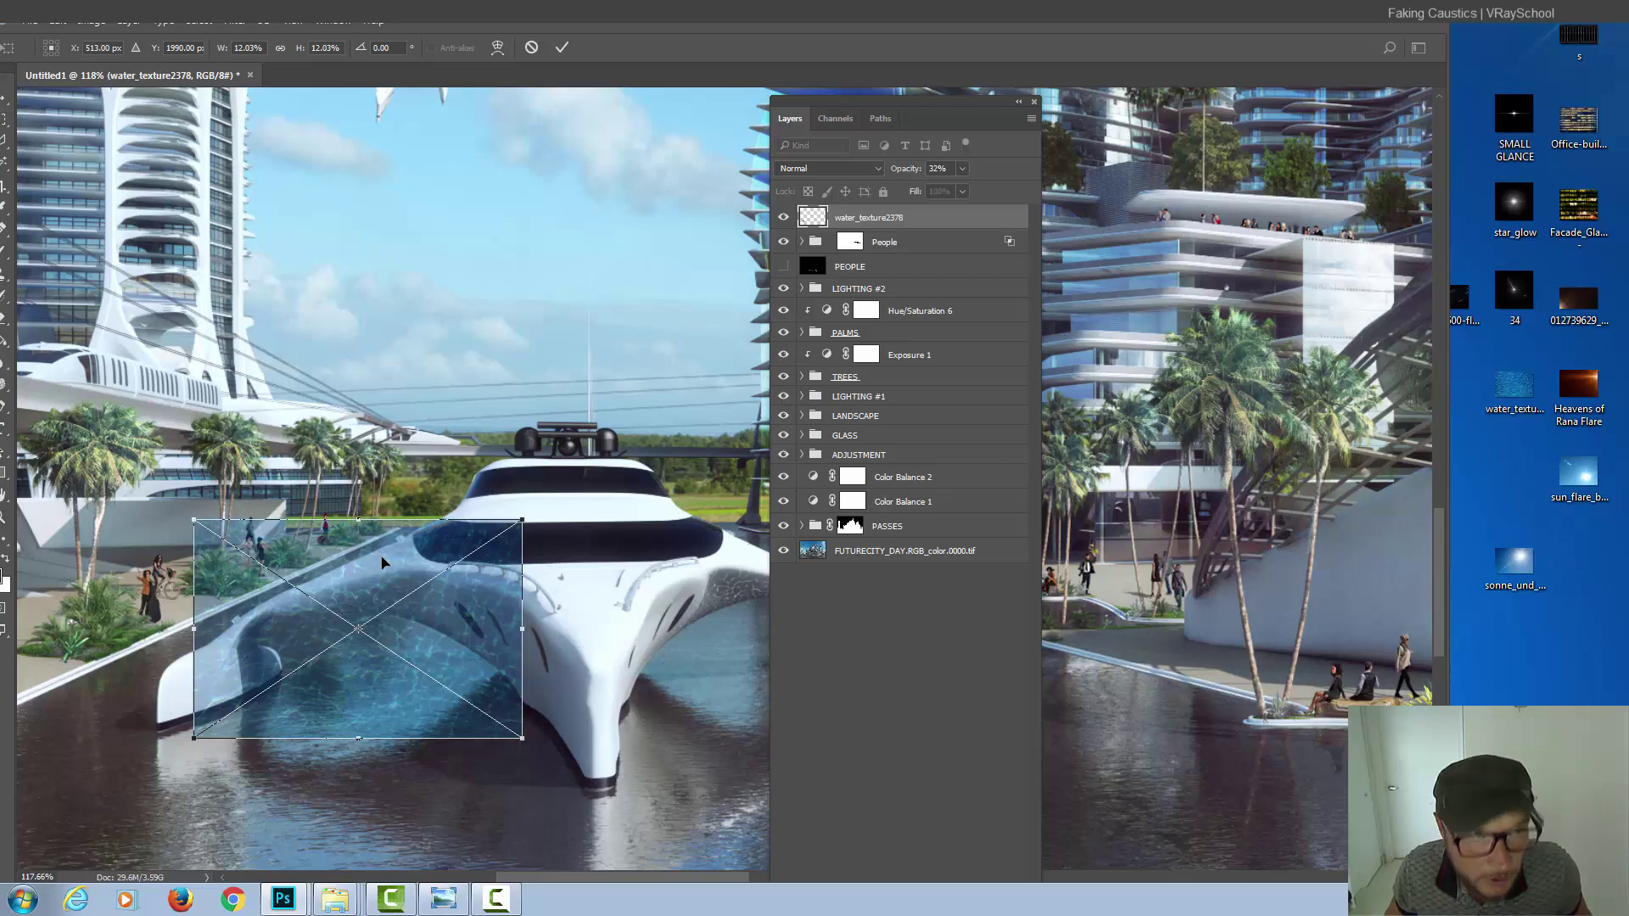
- Warp the water texture with Edit > Transform > Warp so it curves along the left hull
{"action": "left_click", "coordinate": [52, 25]}
{"action": "mouse_move", "coordinate": [83, 383]}
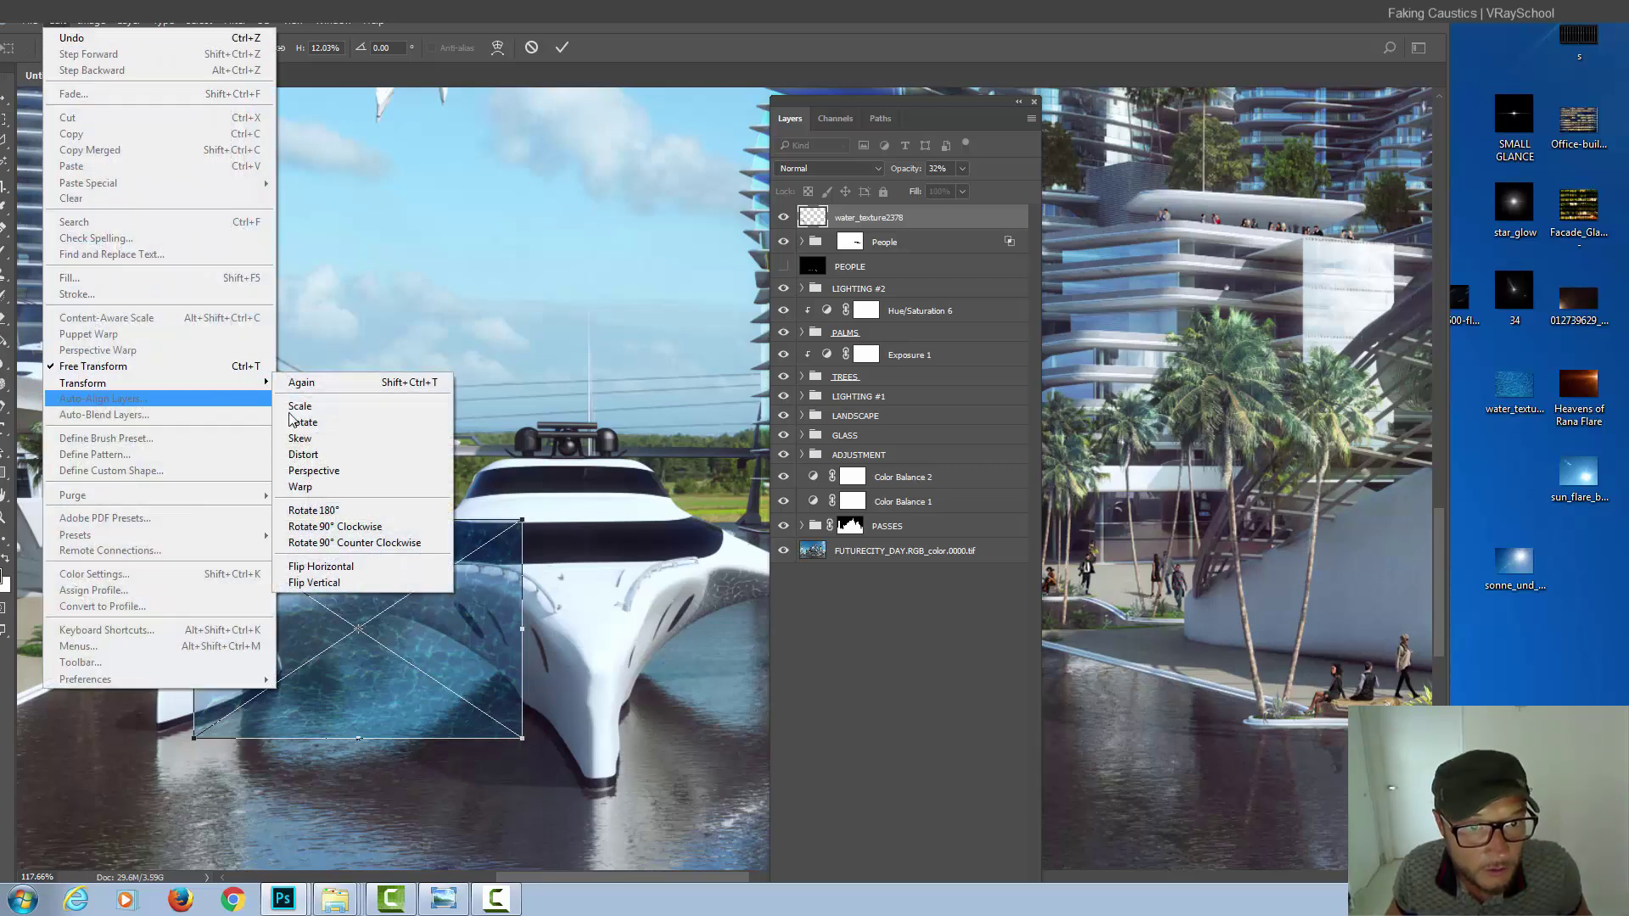
{"action": "left_click", "coordinate": [357, 487]}
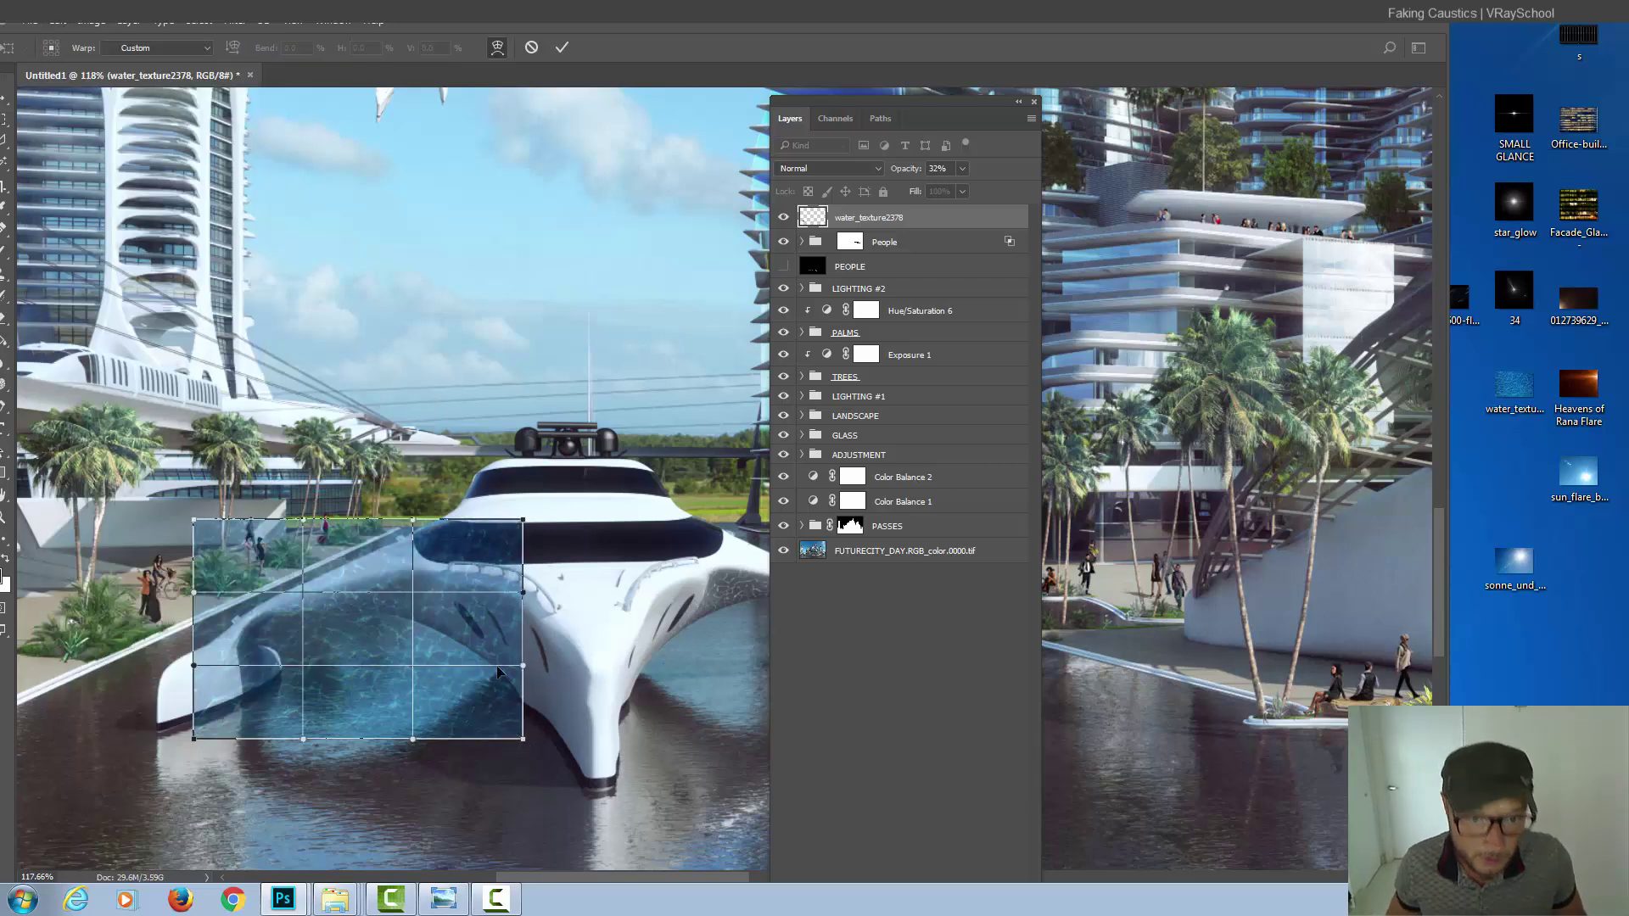
{"action": "mouse_move", "coordinate": [425, 692]}
{"action": "left_mouse_down"}
{"action": "mouse_move", "coordinate": [440, 659]}
{"action": "mouse_move", "coordinate": [589, 704]}
{"action": "mouse_move", "coordinate": [547, 761]}
{"action": "mouse_move", "coordinate": [549, 791]}
{"action": "mouse_move", "coordinate": [617, 763]}
{"action": "mouse_move", "coordinate": [566, 827]}
{"action": "left_mouse_up"}
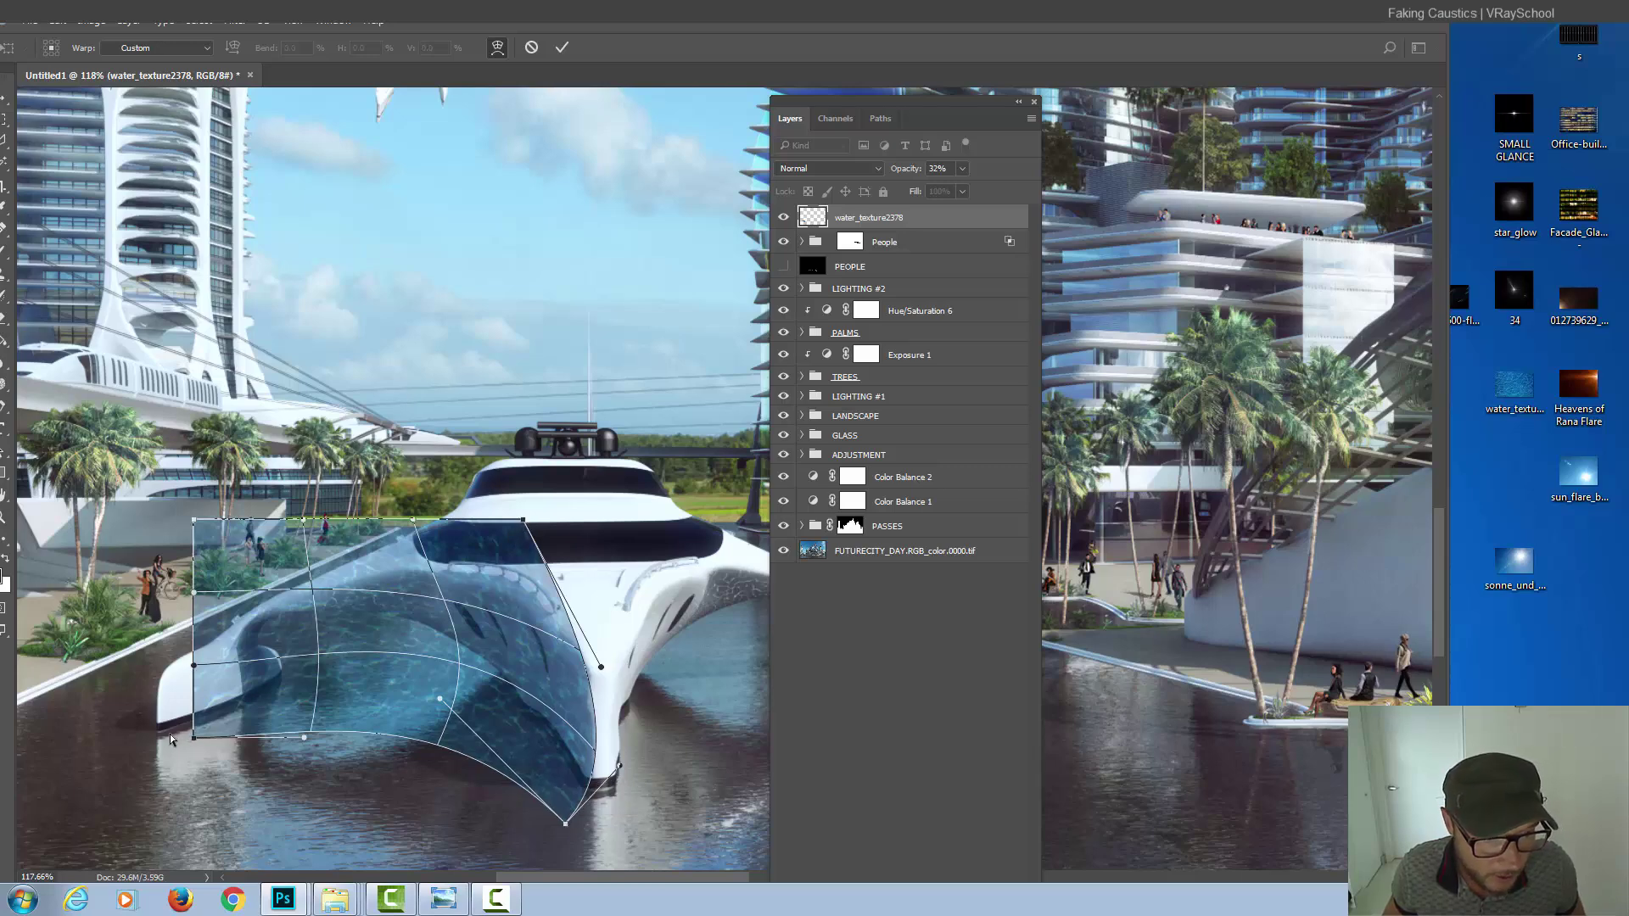
{"action": "mouse_move", "coordinate": [197, 730]}
{"action": "left_mouse_down"}
{"action": "mouse_move", "coordinate": [171, 721]}
{"action": "mouse_move", "coordinate": [150, 672]}
{"action": "left_mouse_up"}
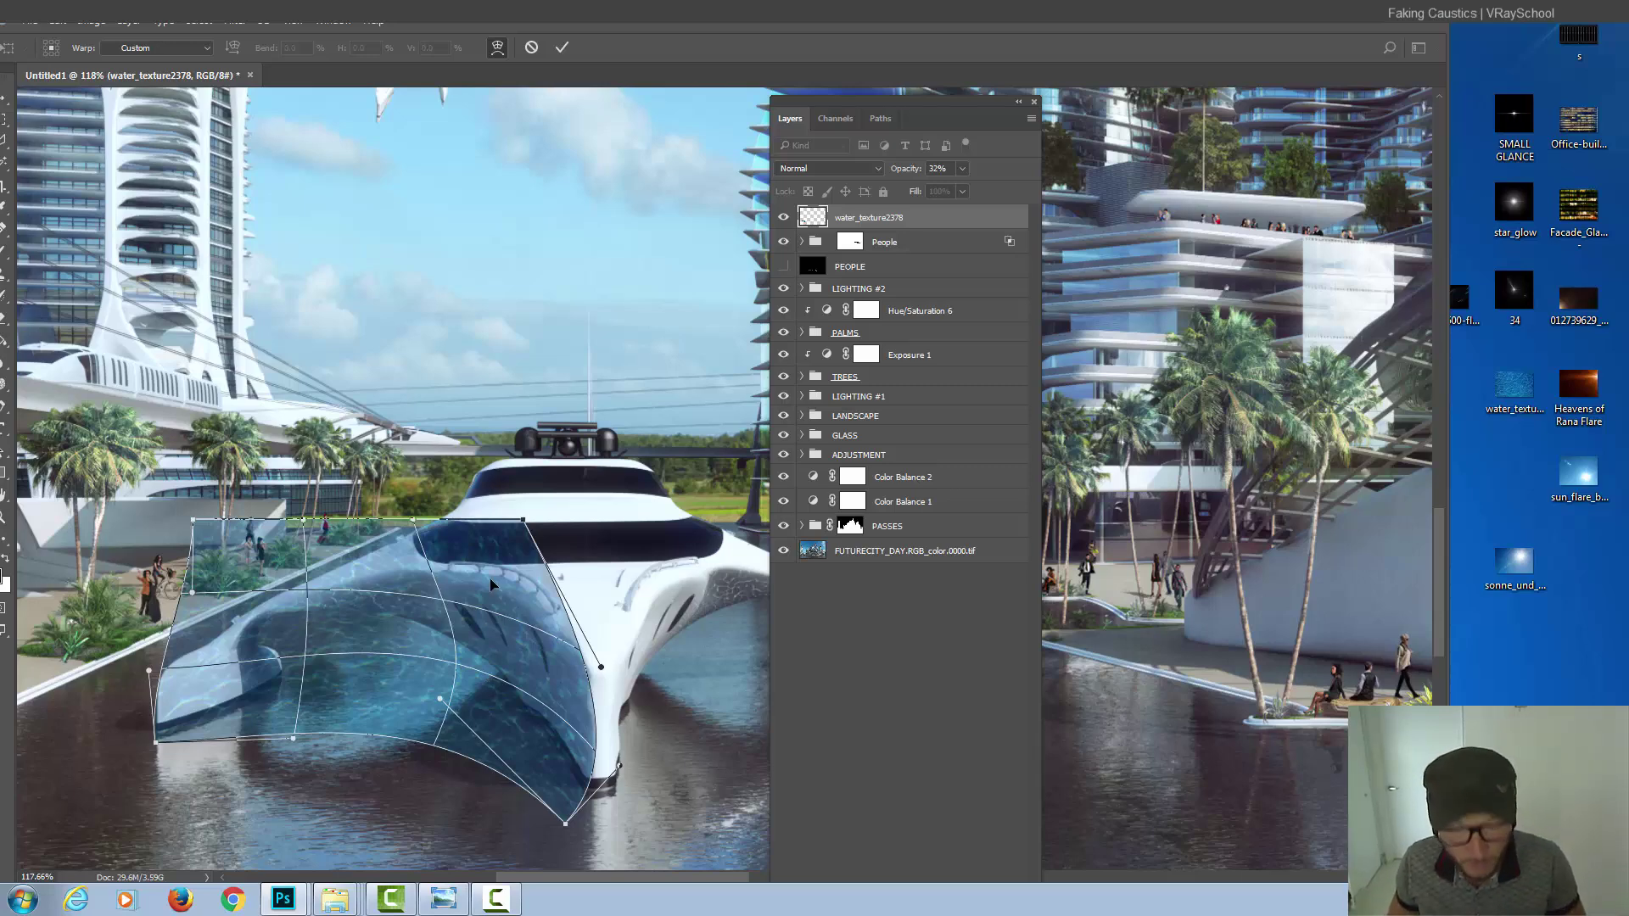
- Commit the warp, set the texture to Lighten, and add Hue/Saturation with saturation -82
{"action": "key", "text": "Return"}
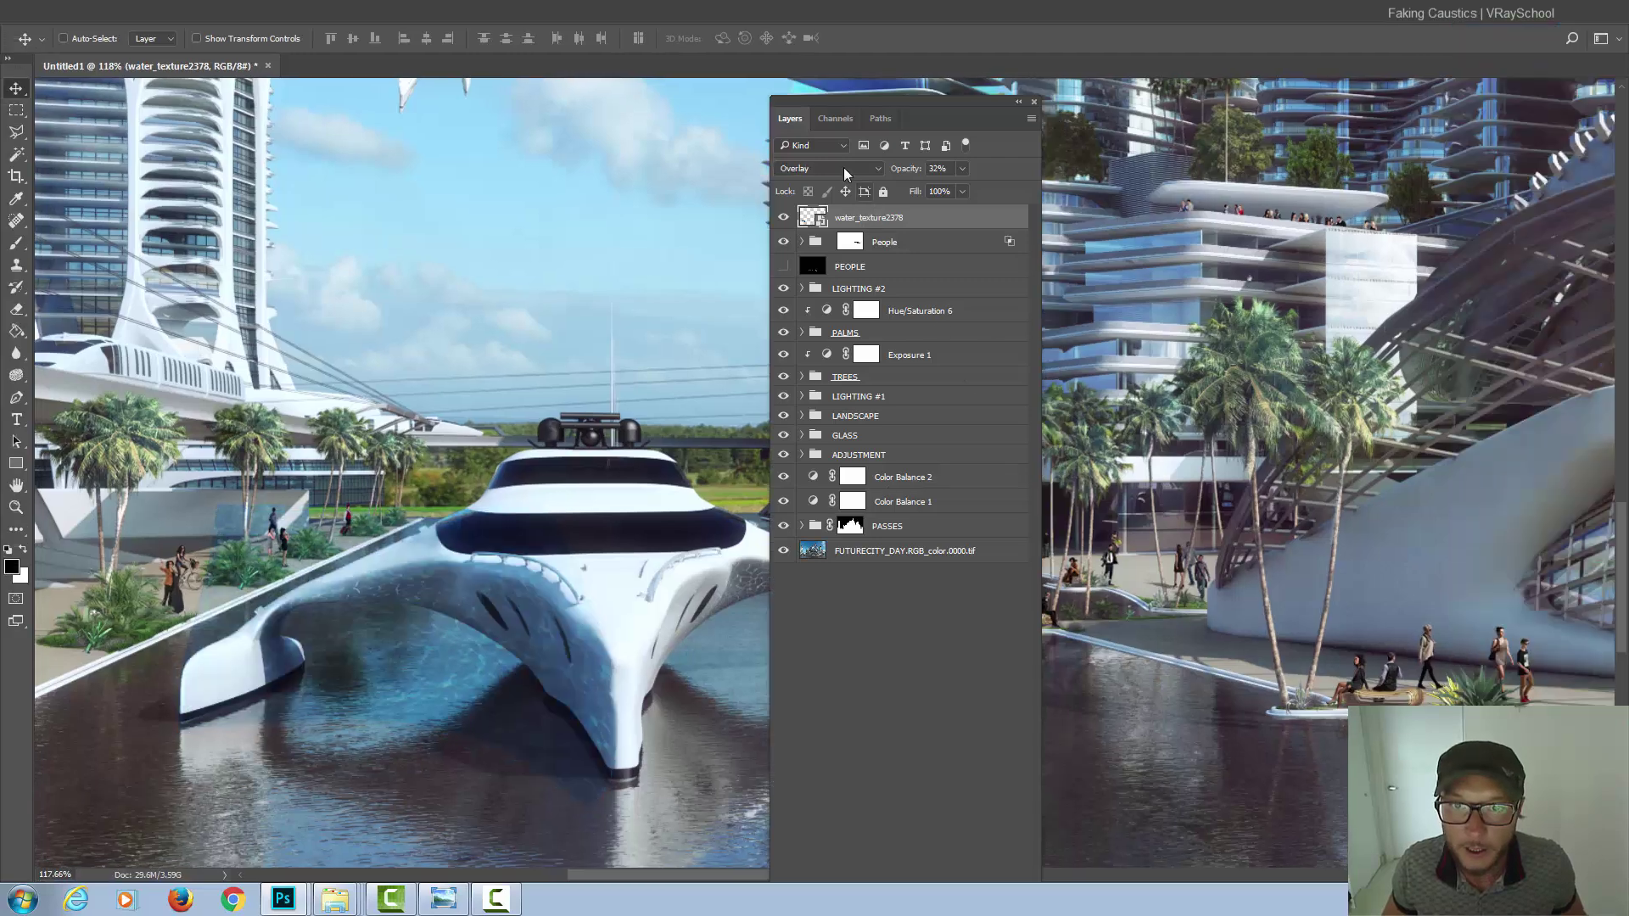
{"action": "left_click", "coordinate": [842, 166]}
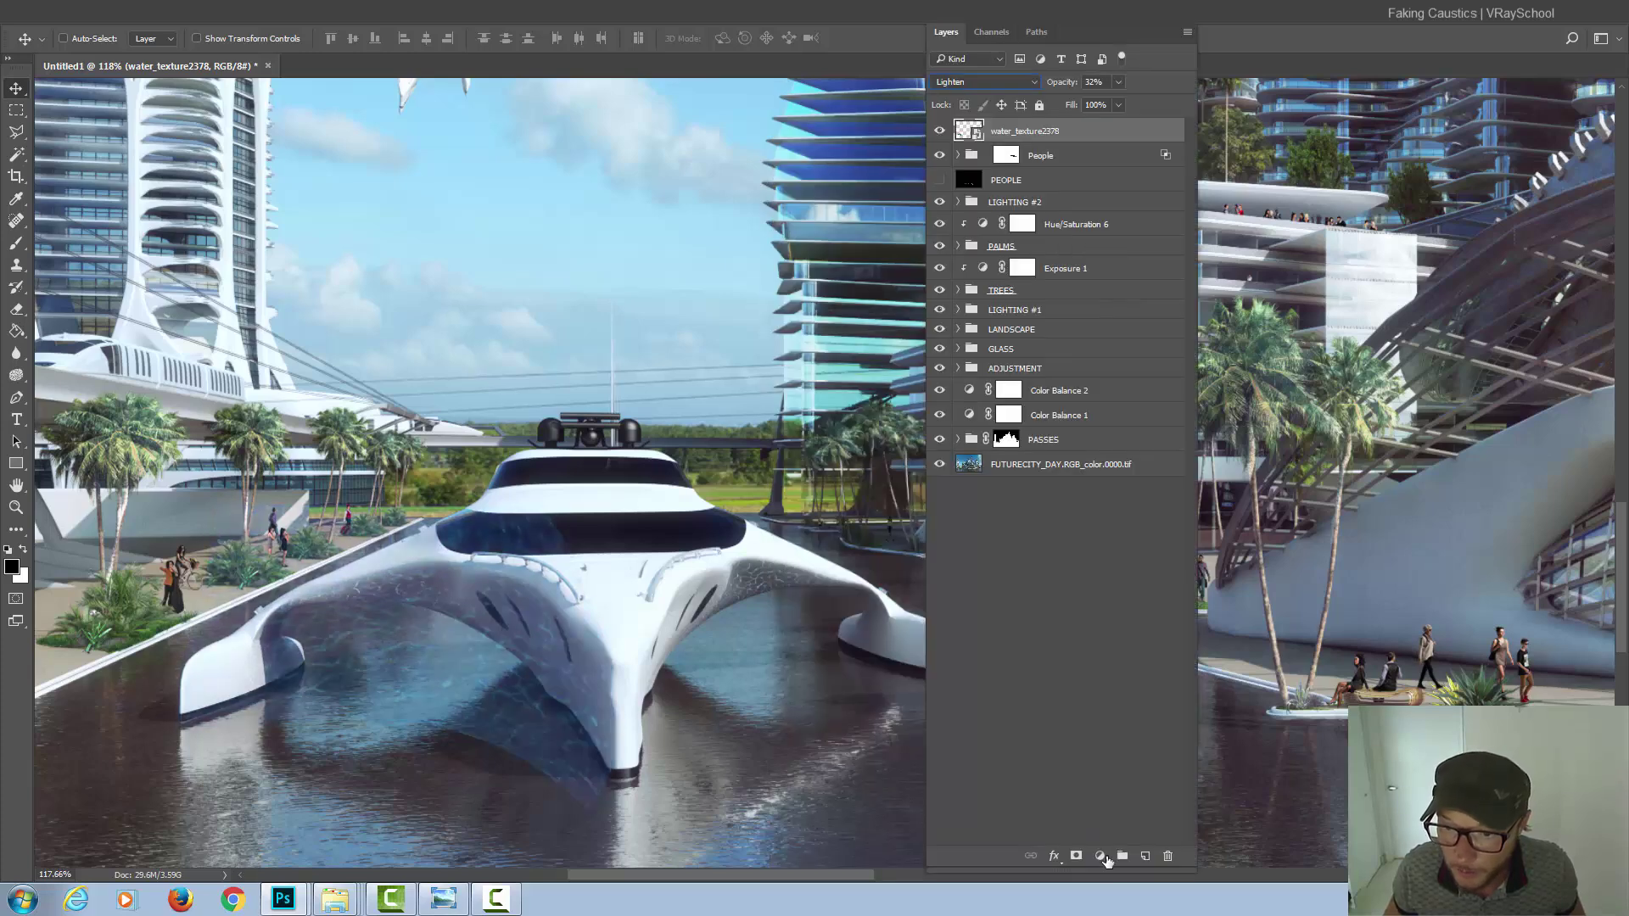
{"action": "left_click", "coordinate": [1103, 856]}
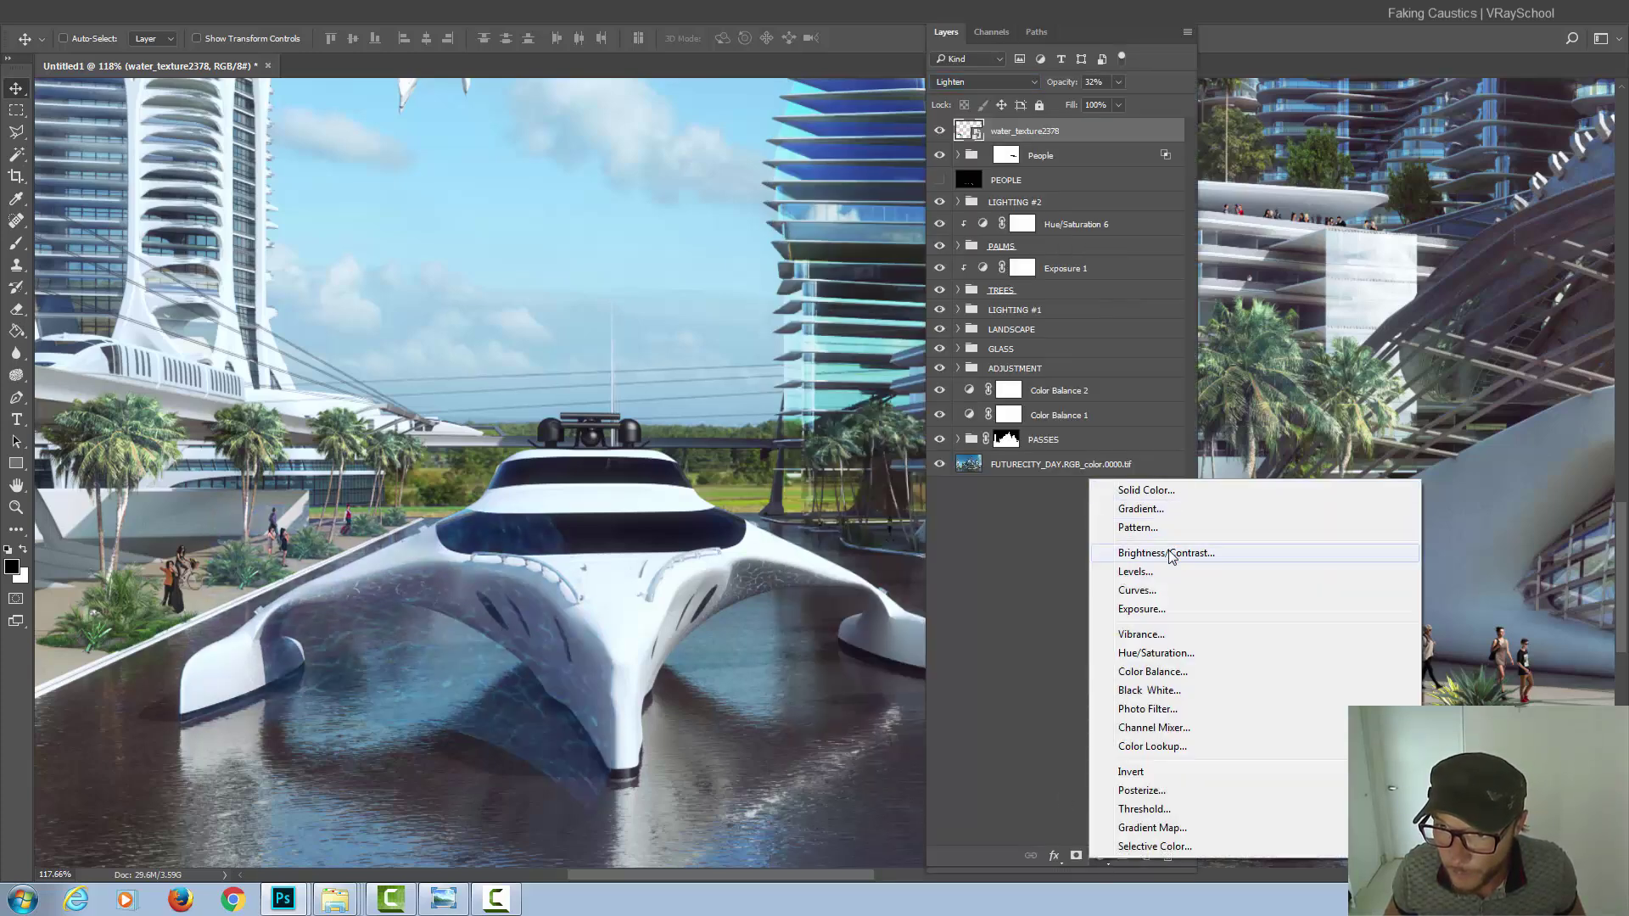
{"action": "left_click", "coordinate": [1156, 652]}
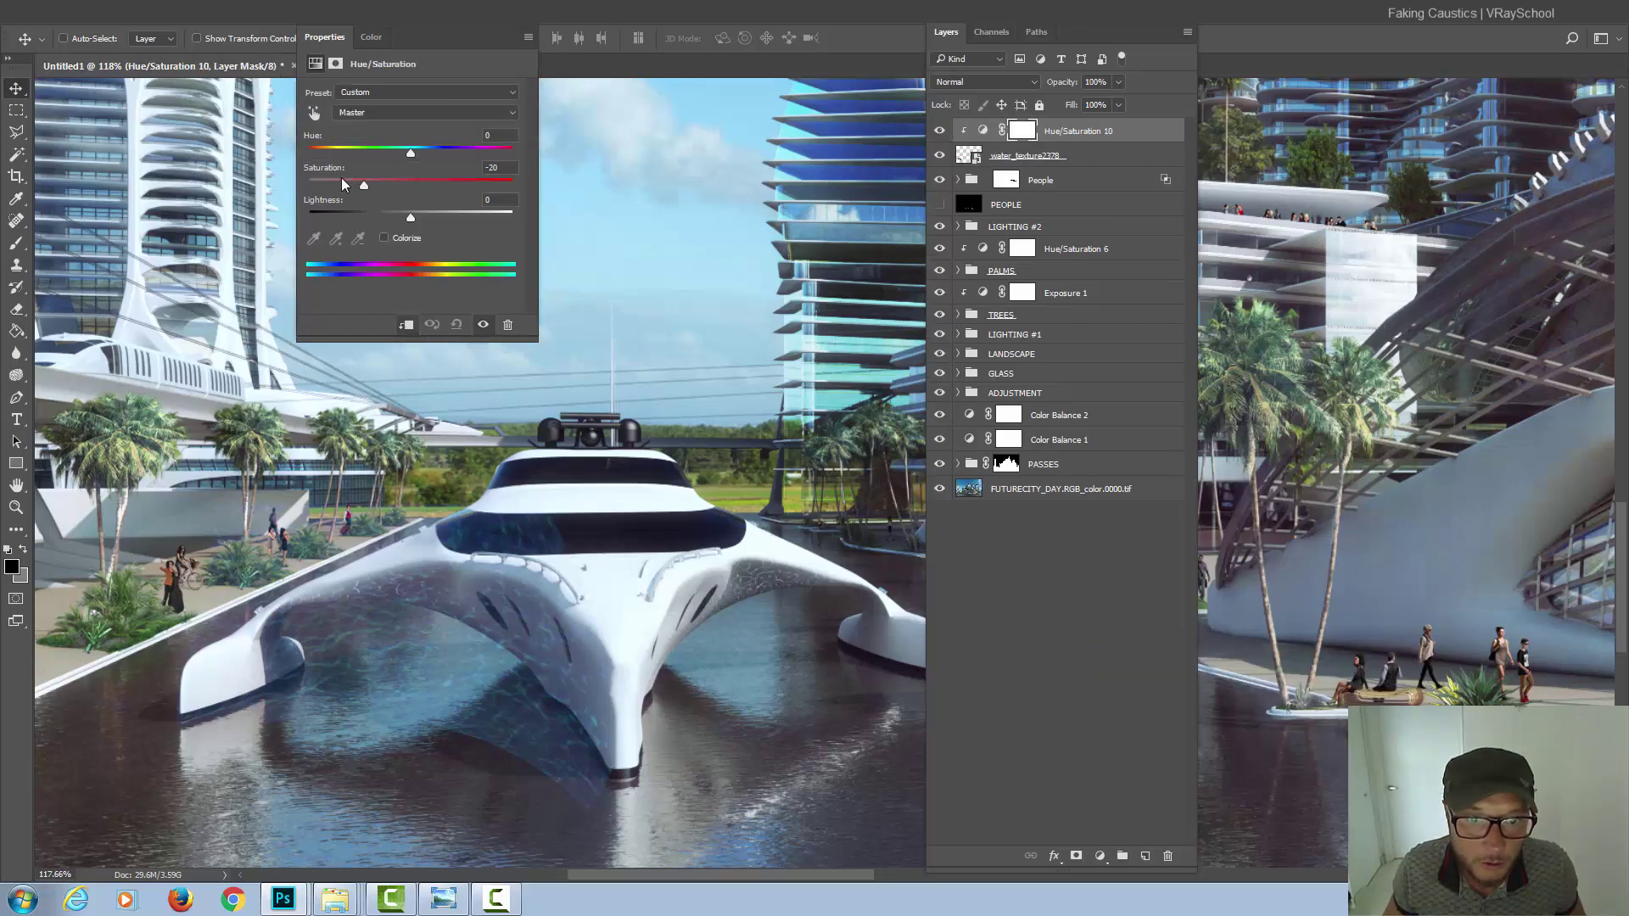
{"action": "mouse_move", "coordinate": [363, 185]}
{"action": "left_mouse_down"}
{"action": "mouse_move", "coordinate": [319, 185]}
{"action": "mouse_move", "coordinate": [327, 166]}
{"action": "left_mouse_up"}
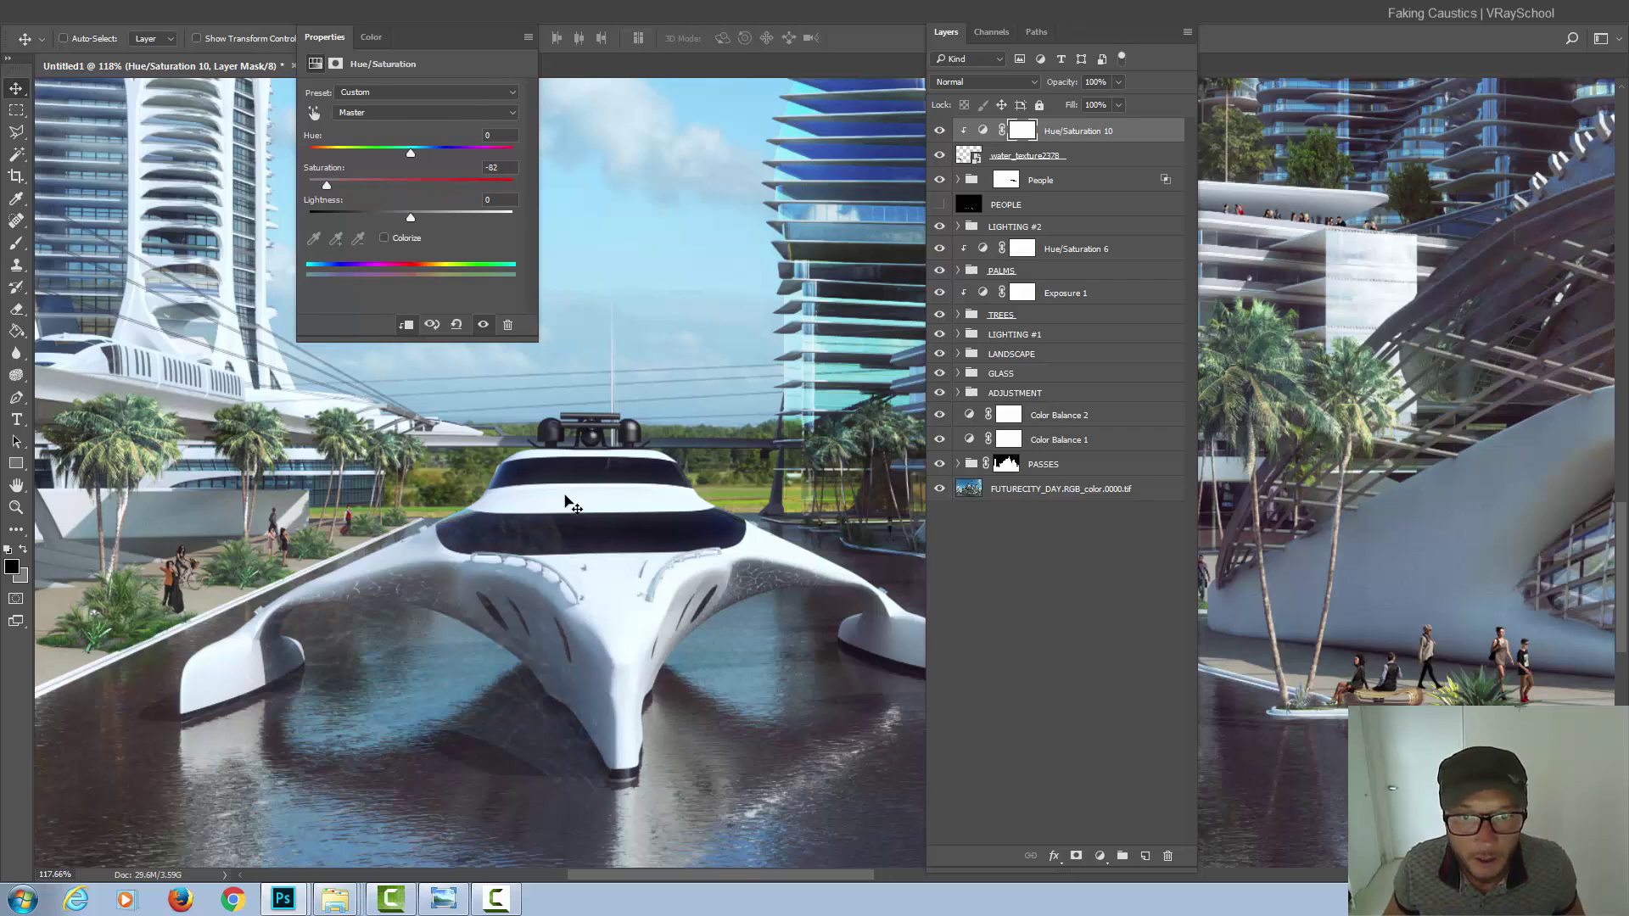
- Load the Curves 35 hull mask as a selection and add it as a mask on water_texture2378
{"action": "right_click", "coordinate": [615, 568], "text": "ctrl"}
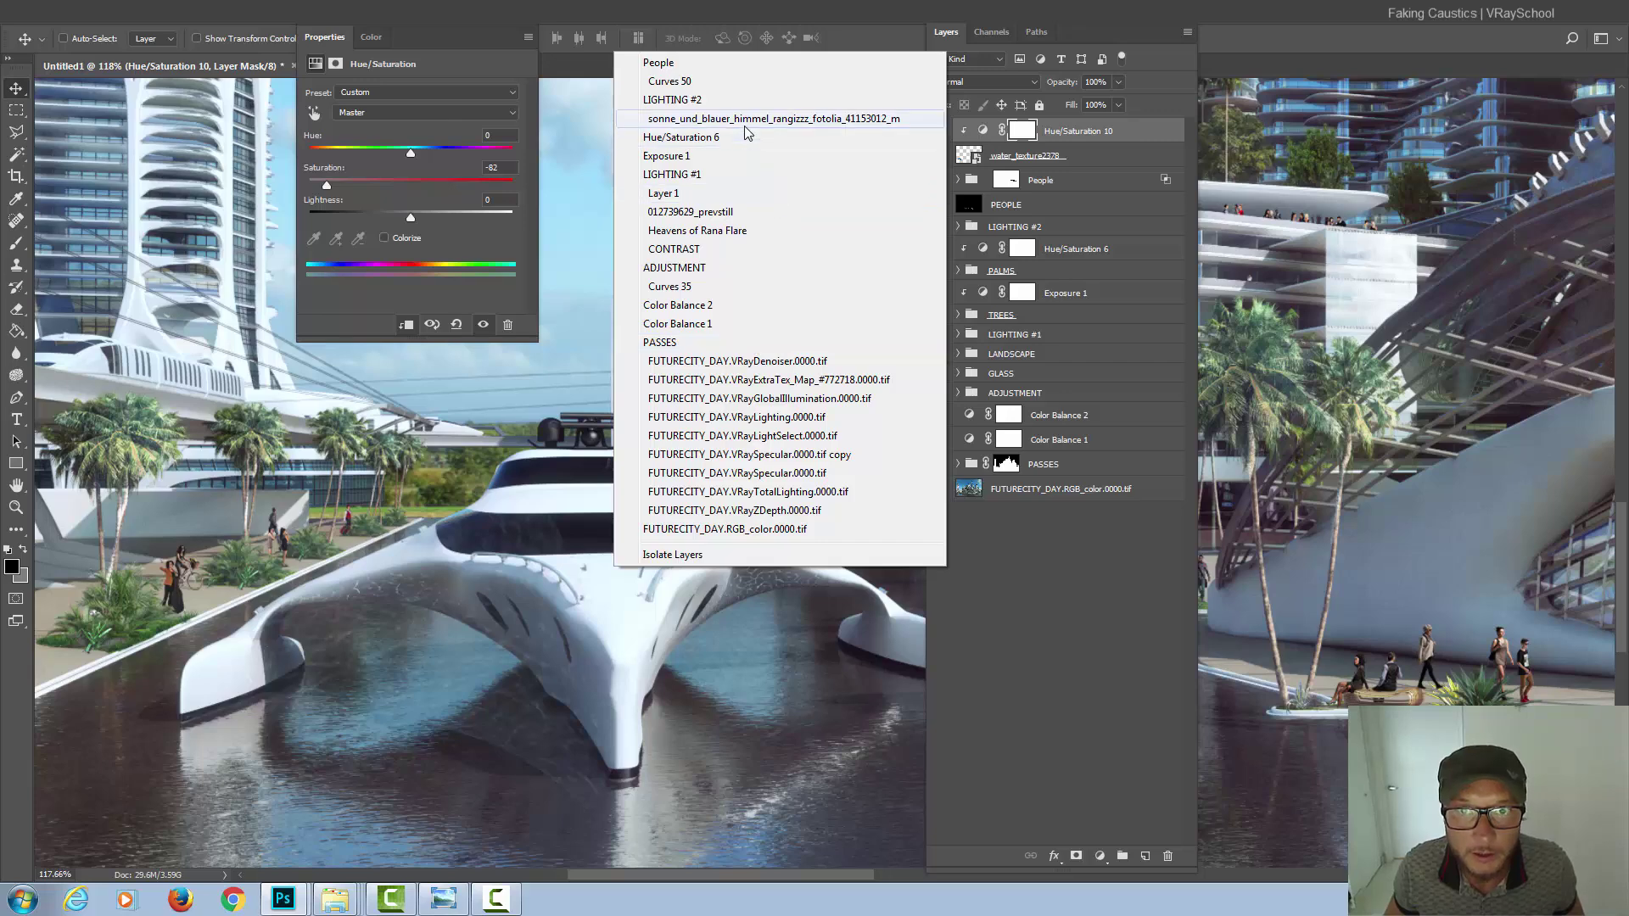
{"action": "right_click", "coordinate": [621, 623], "text": "ctrl"}
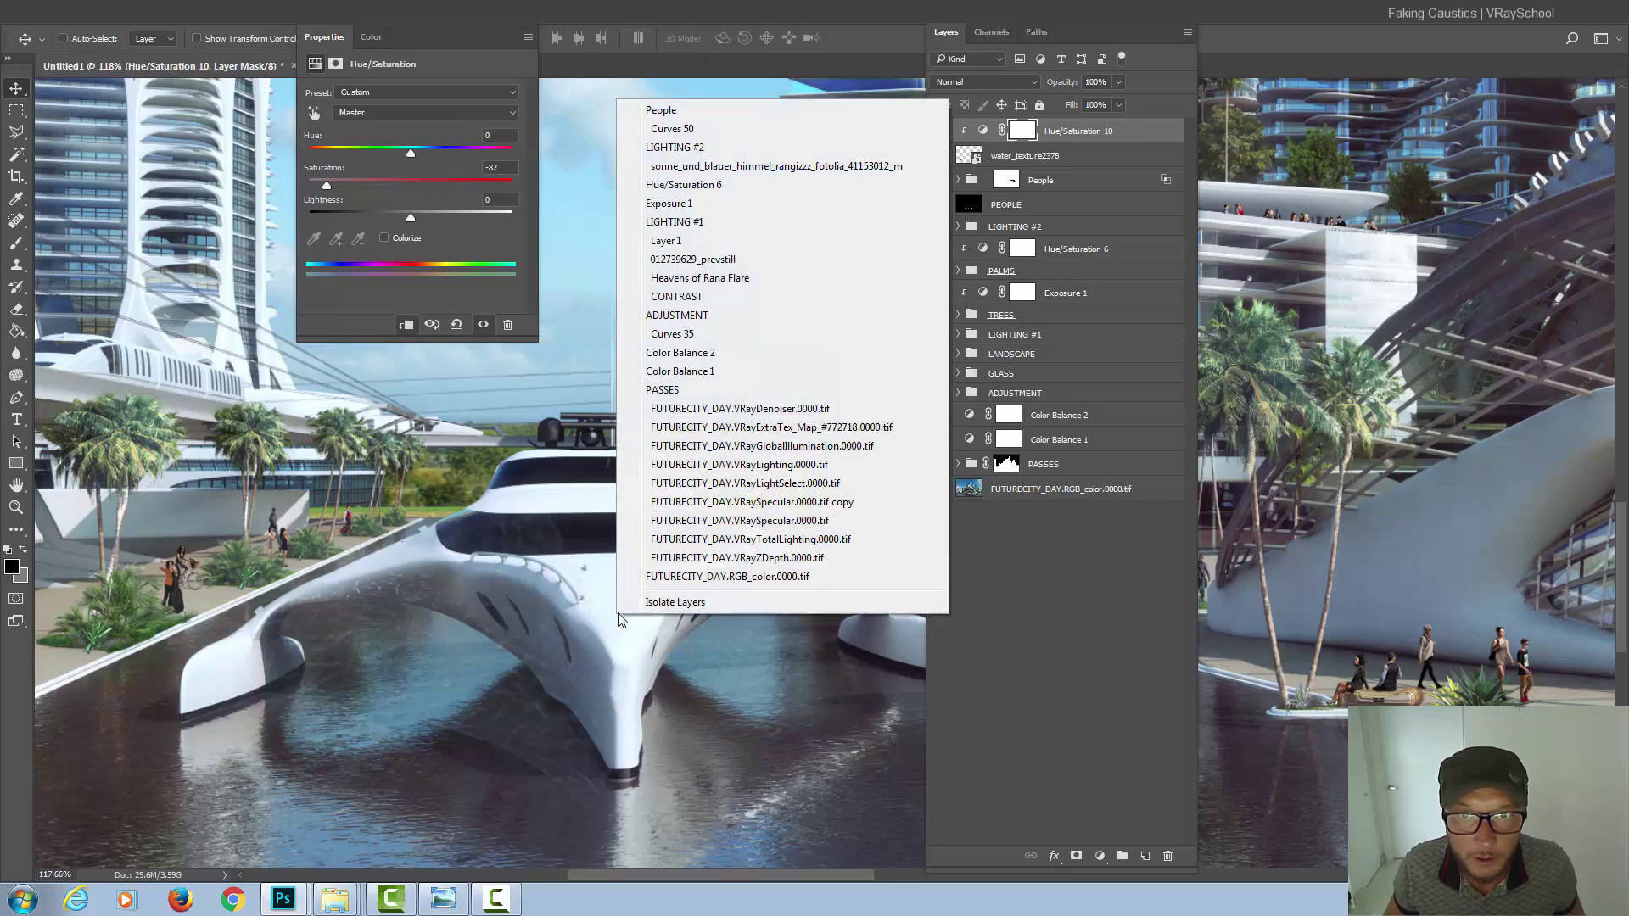
{"action": "left_click", "coordinate": [673, 334]}
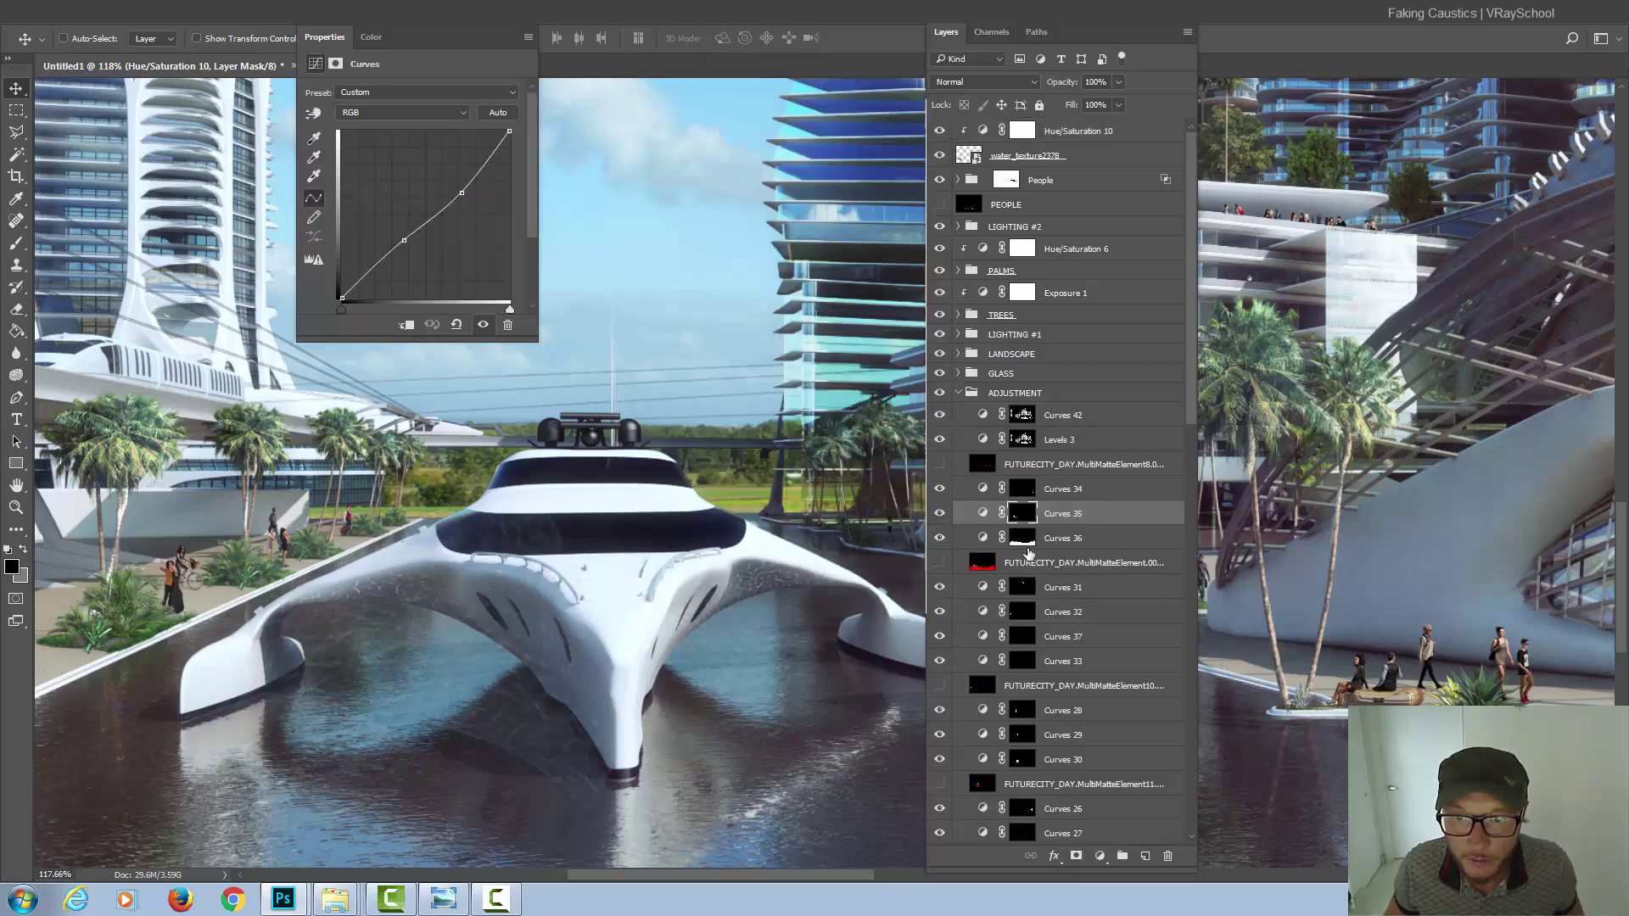
{"action": "left_click", "coordinate": [1021, 518], "text": "ctrl"}
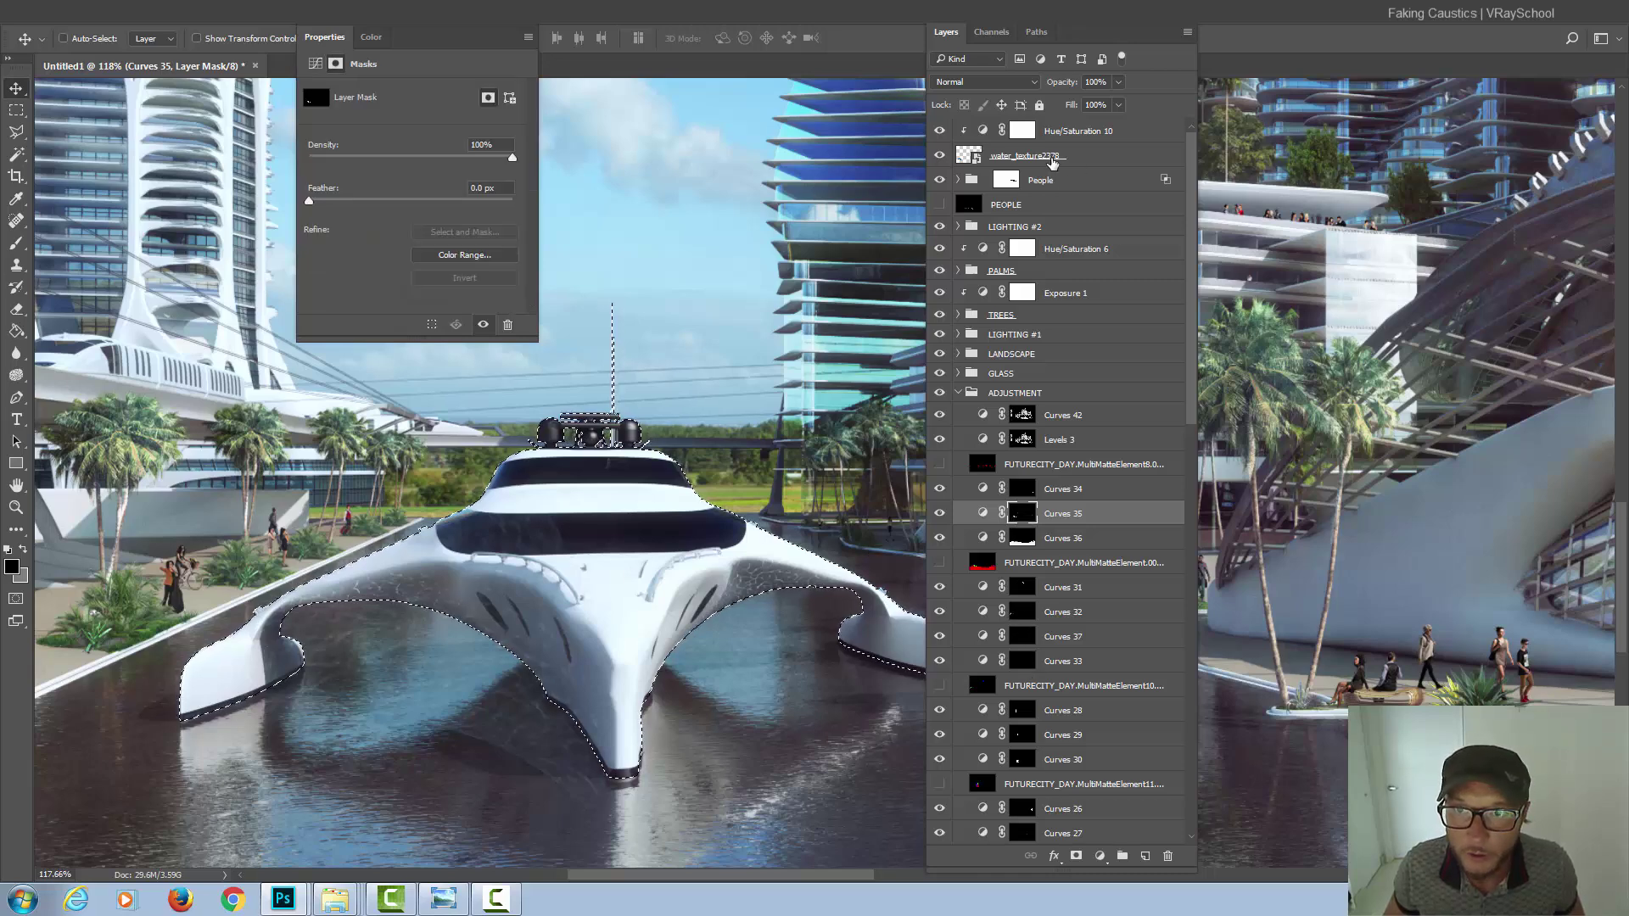
{"action": "left_click", "coordinate": [1055, 159]}
{"action": "left_click", "coordinate": [1076, 856]}
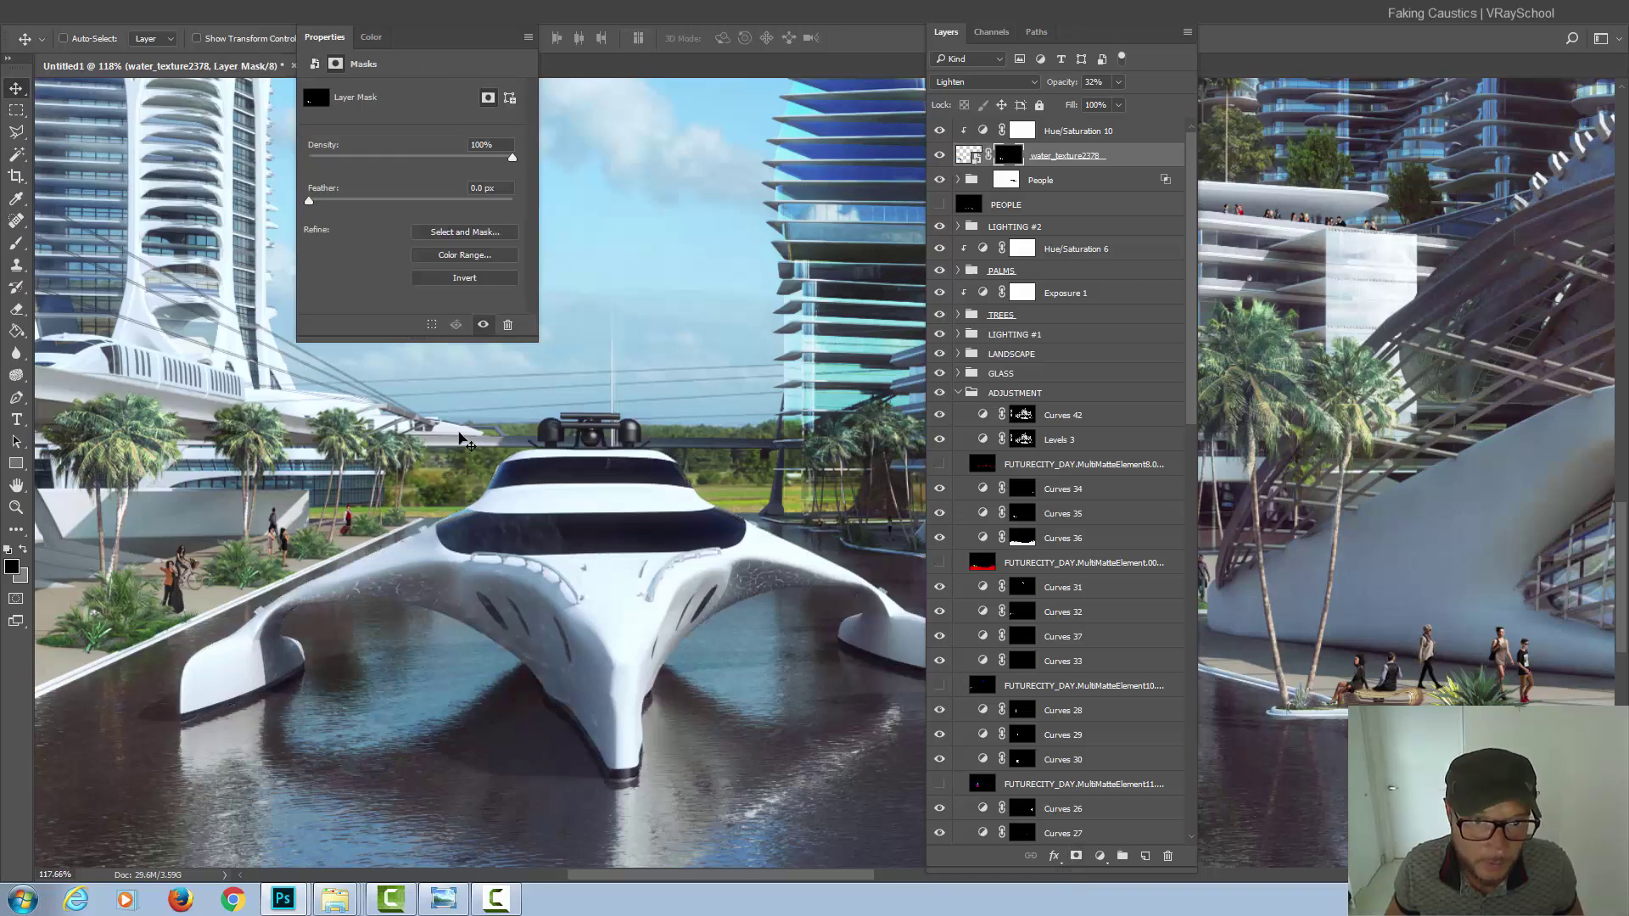
- Set up a soft round brush at 127 px and 0% hardness, then zoom out
{"action": "key", "text": "b"}
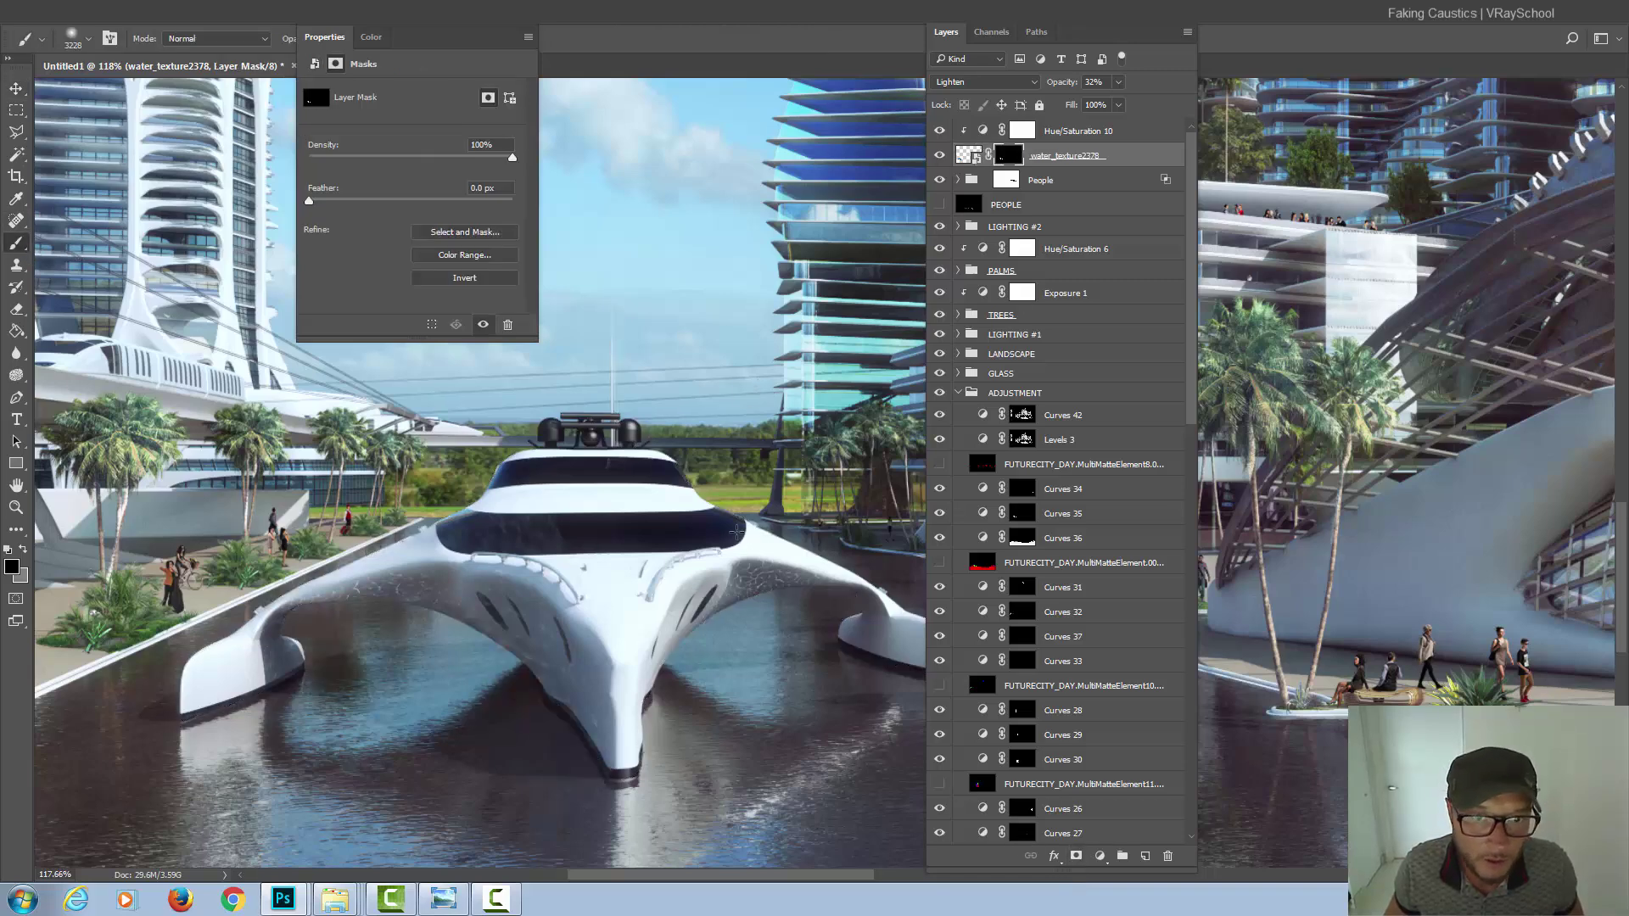
{"action": "right_click", "coordinate": [739, 529]}
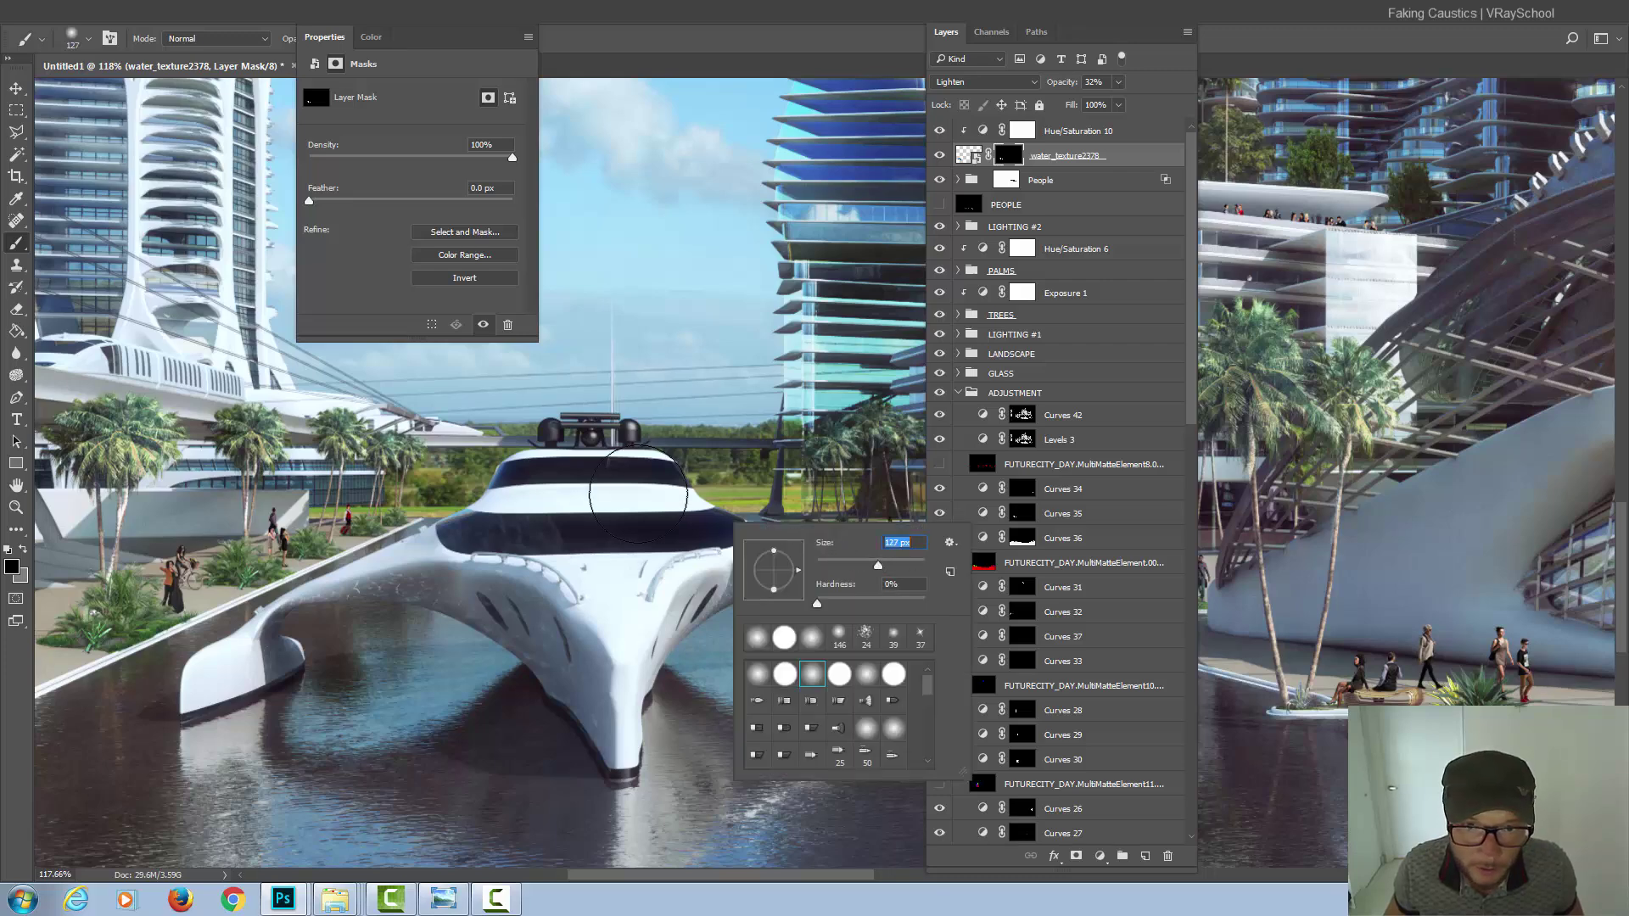
{"action": "key", "text": "Return"}
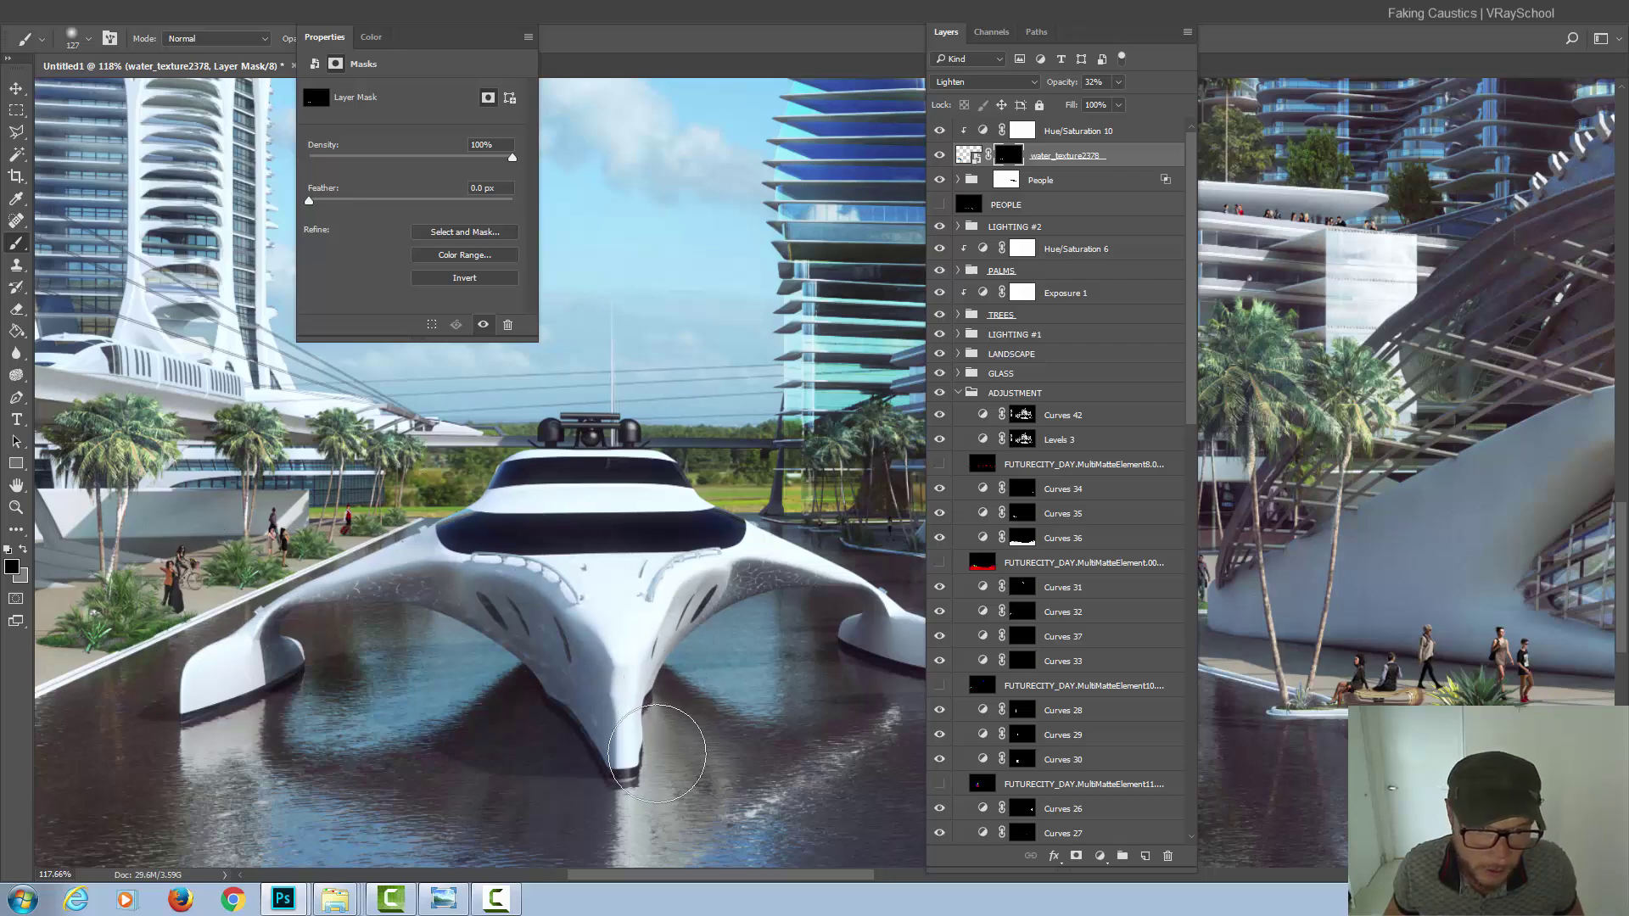
{"action": "key", "text": "ctrl+minus"}
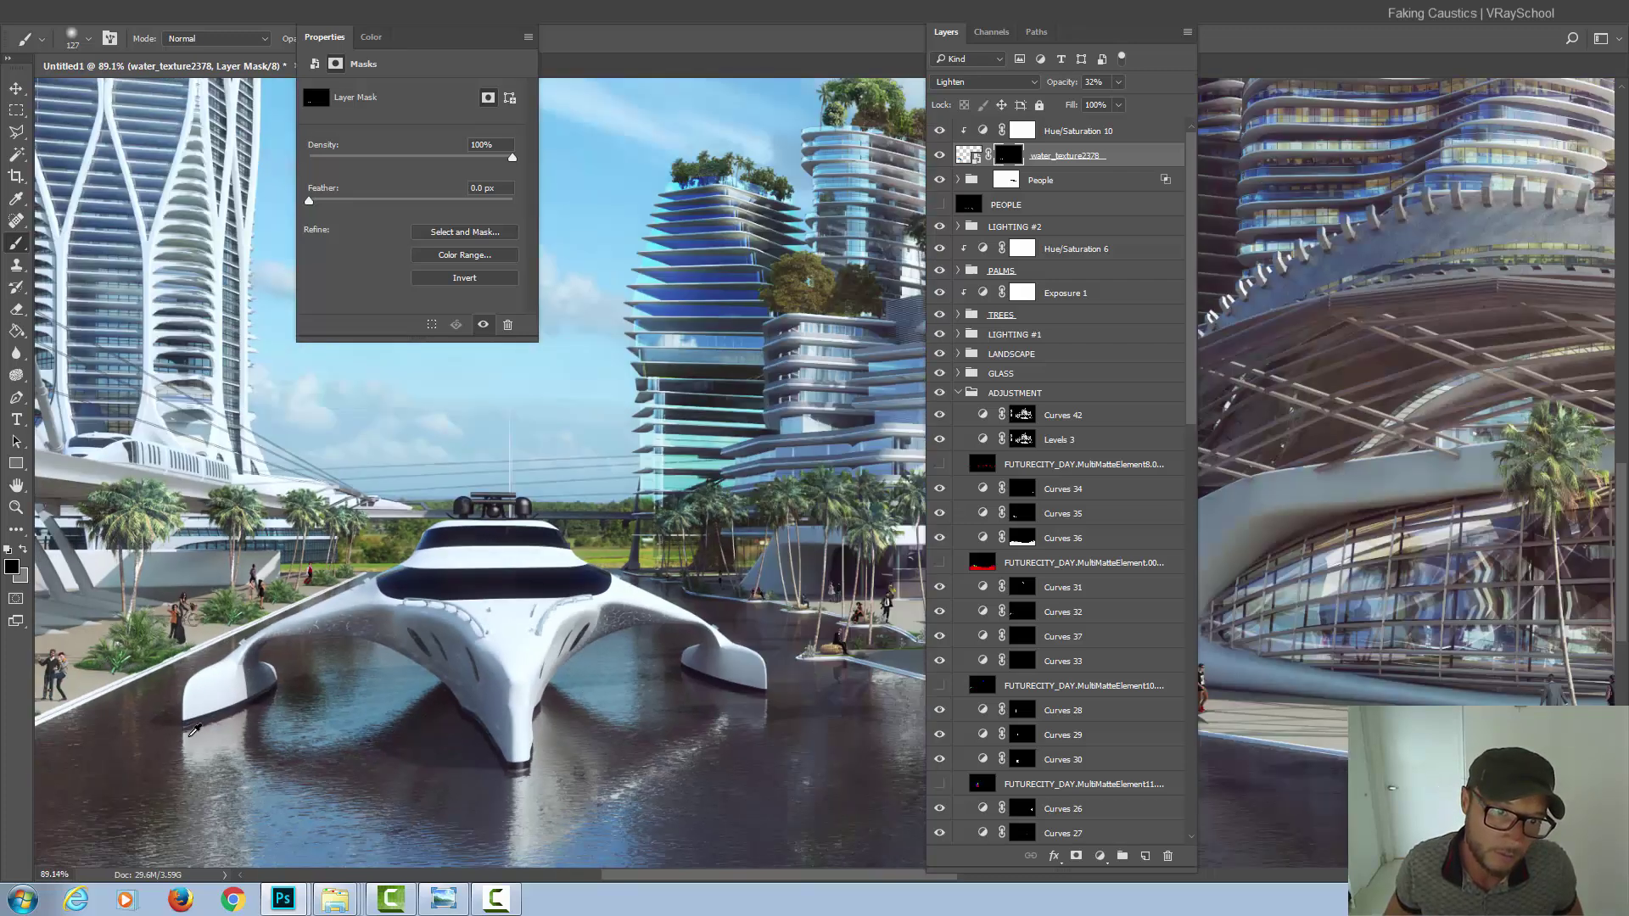
{"action": "key", "text": "ctrl+minus"}
{"action": "key", "text": "ctrl+minus"}
{"action": "scroll", "coordinate": [194, 730], "scroll_direction": "up", "scroll_amount": 1}
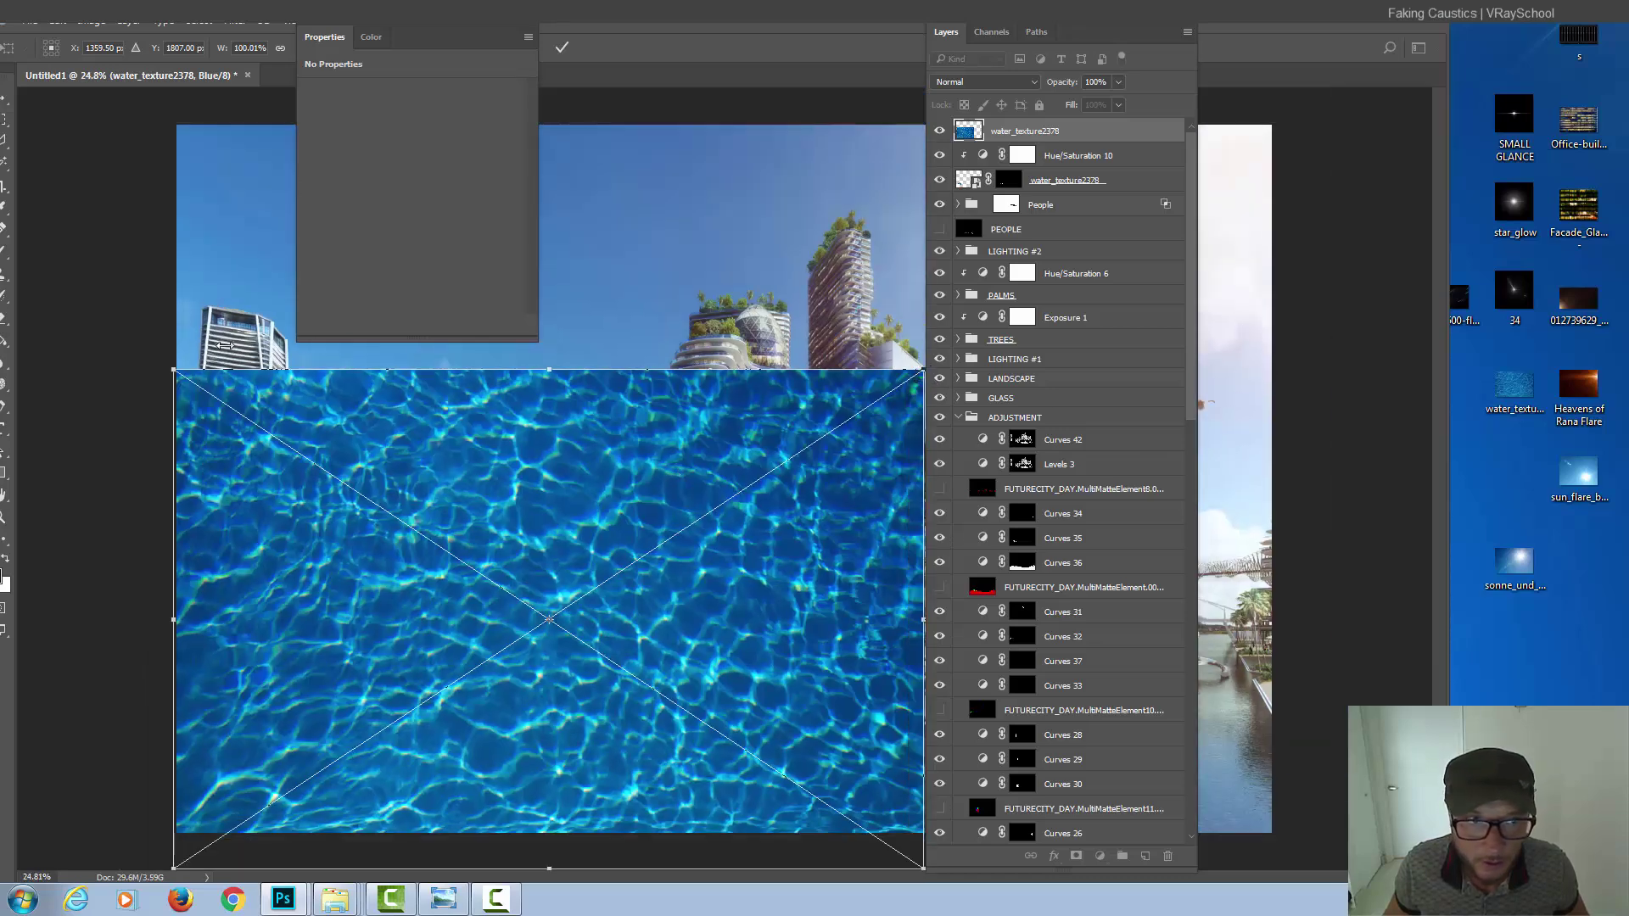
{"action": "scroll", "coordinate": [178, 373], "scroll_direction": "down", "scroll_amount": 1}
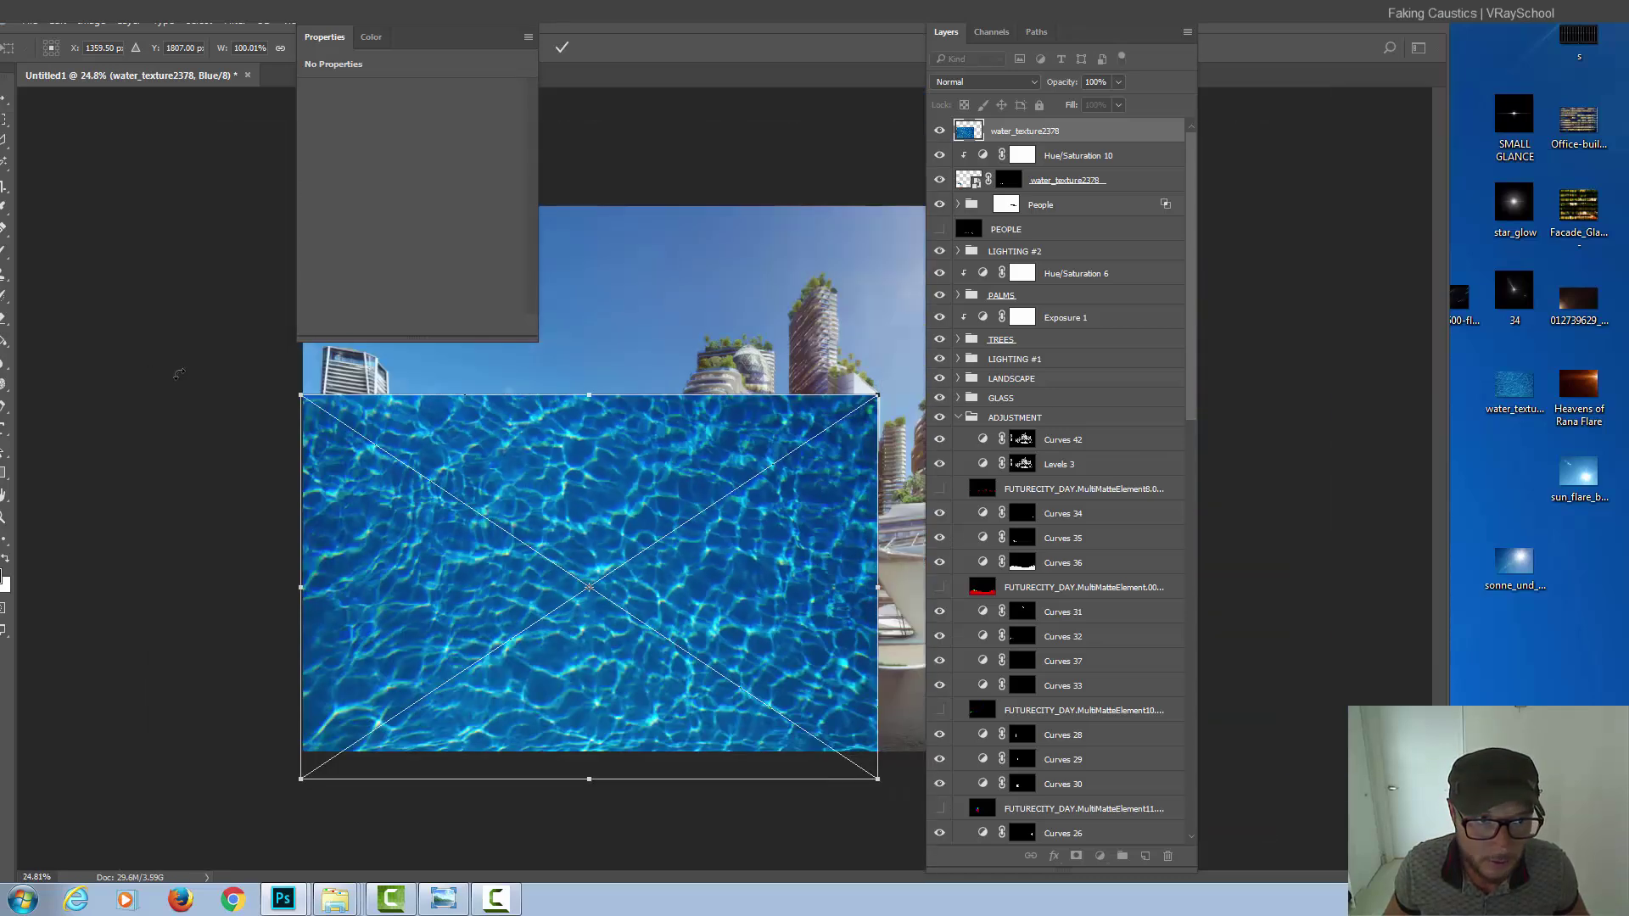
- Shrink the second water texture copy to a small patch and reposition it
{"action": "left_click_drag", "start_coordinate": [301, 400], "coordinate": [524, 548]}
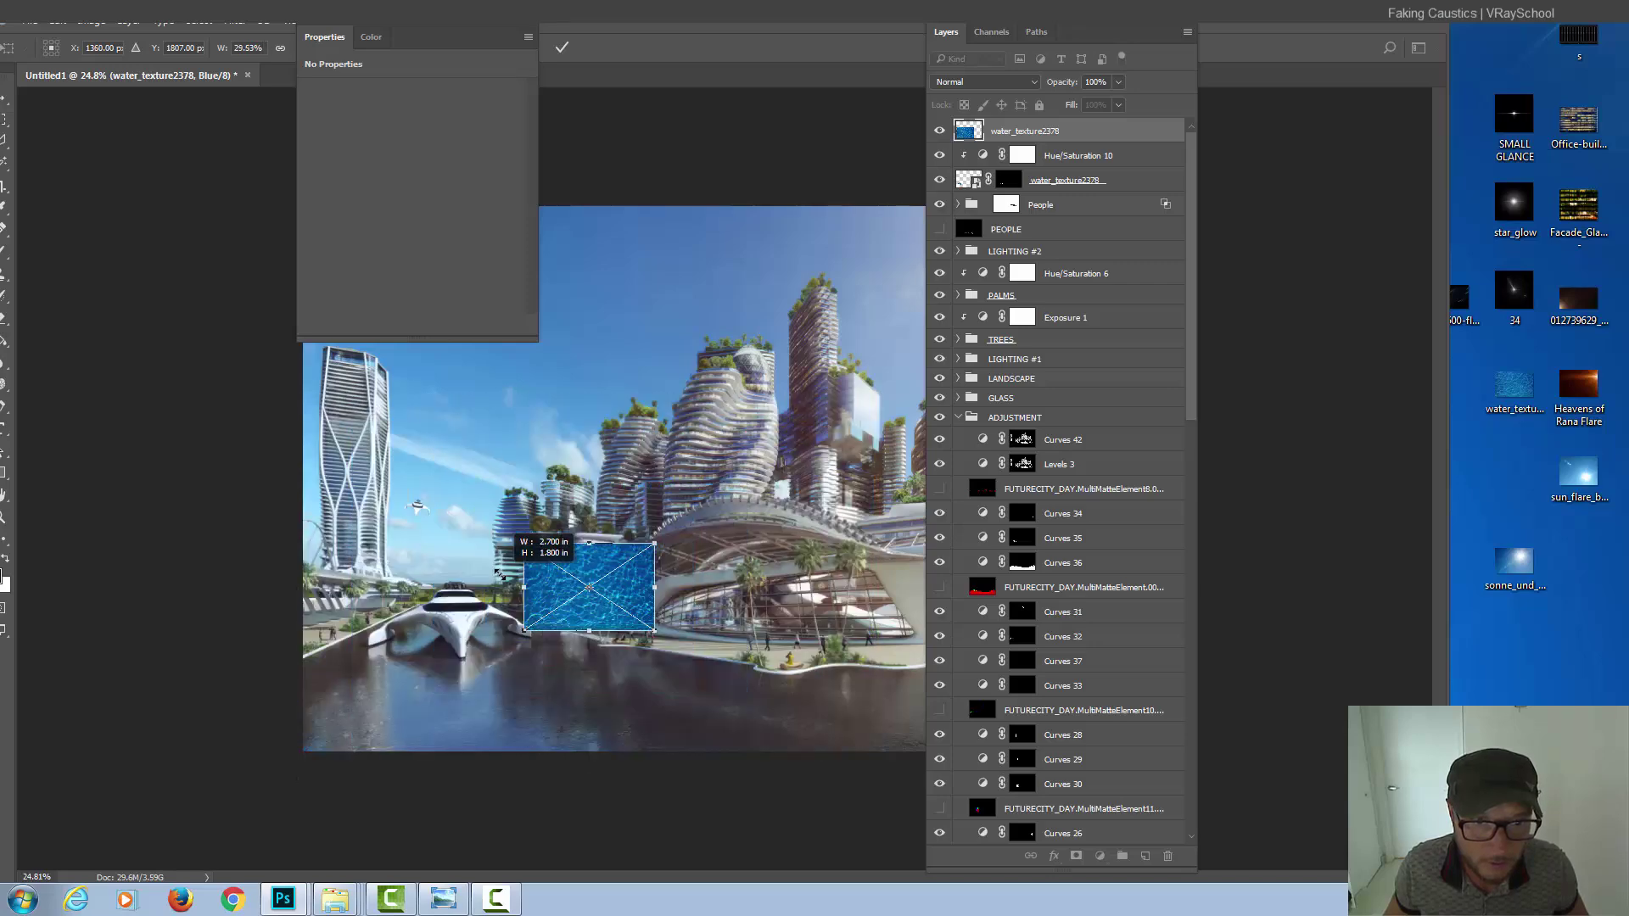
{"action": "left_click_drag", "start_coordinate": [616, 605], "coordinate": [500, 635]}
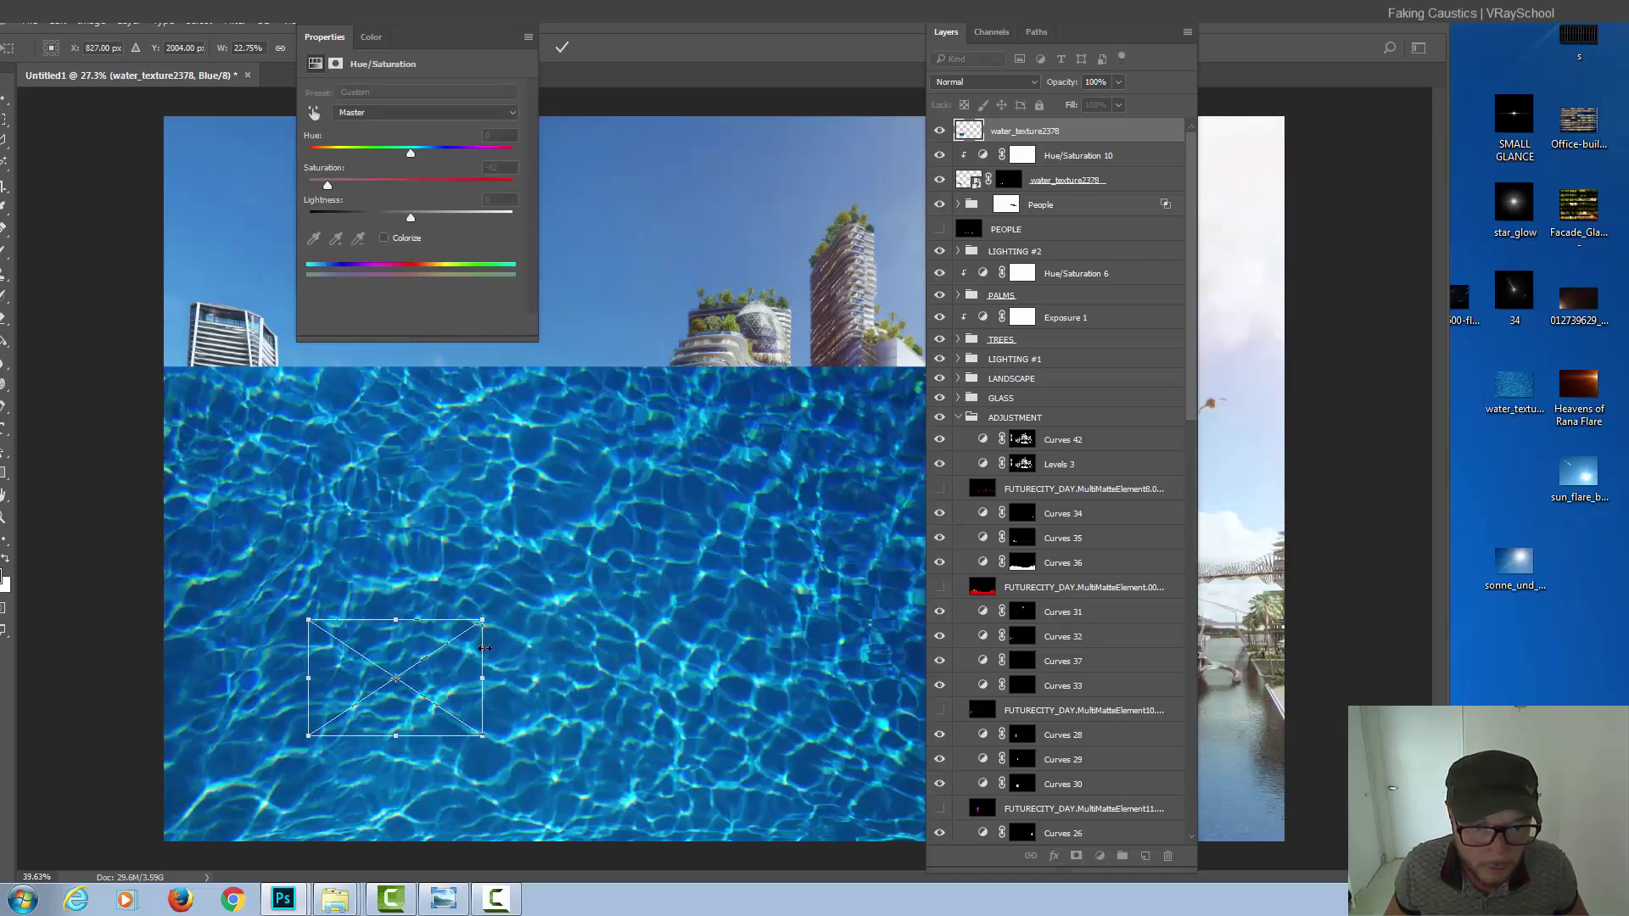
{"action": "scroll", "coordinate": [500, 633], "scroll_direction": "up", "scroll_amount": 3}
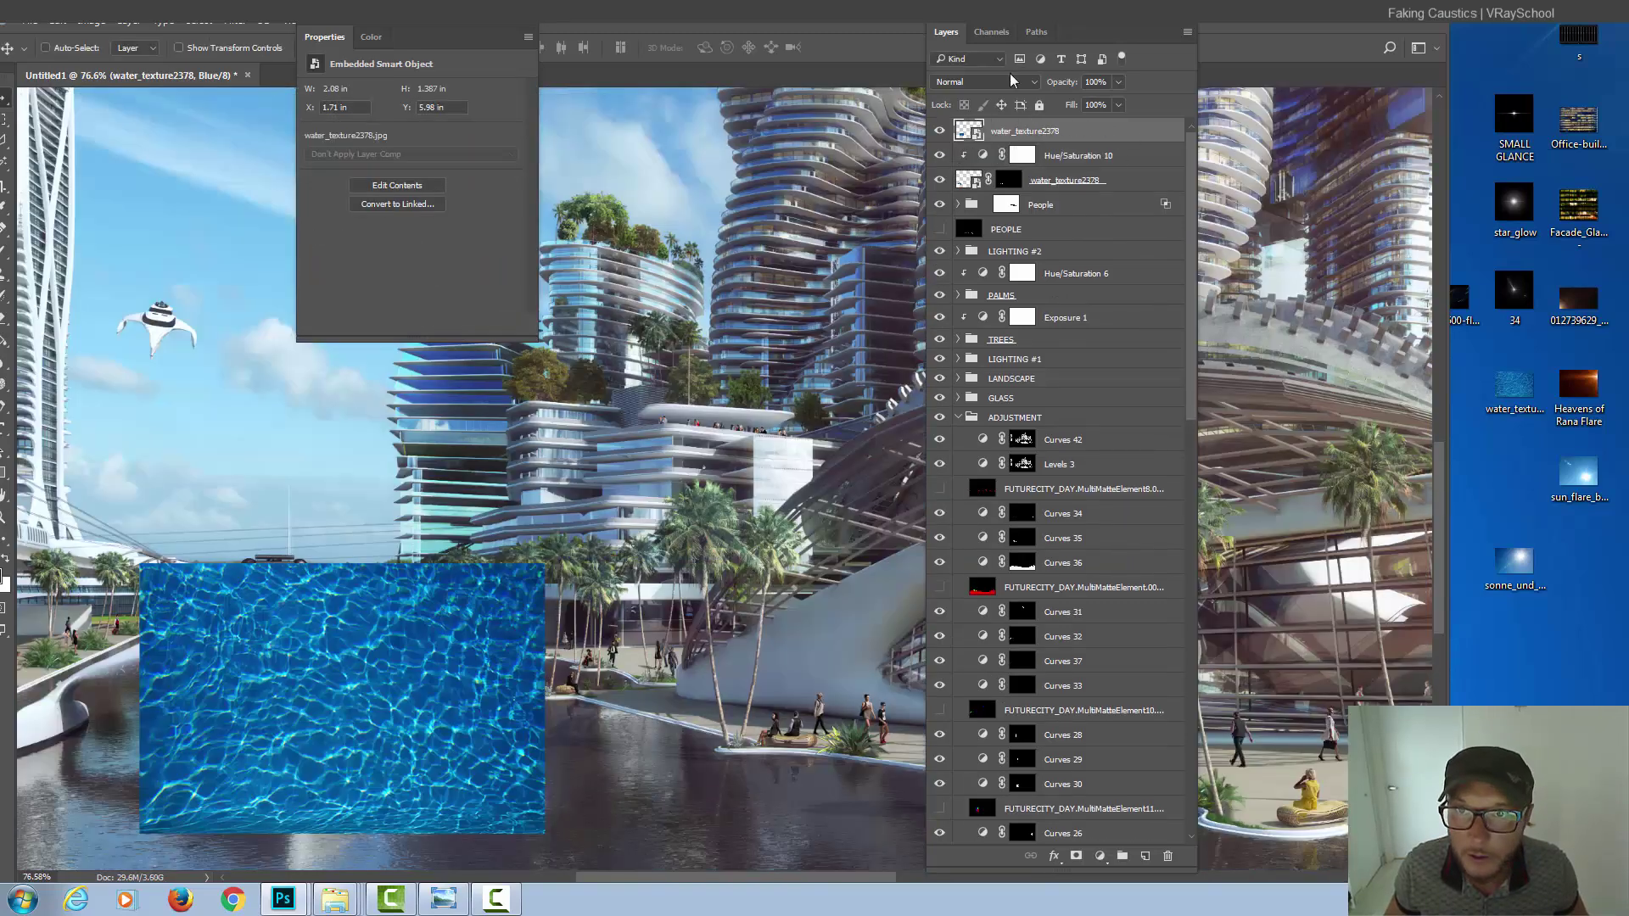
- Set the new water texture's blend mode to Lighten and move it over the yacht
{"action": "left_click", "coordinate": [1006, 82]}
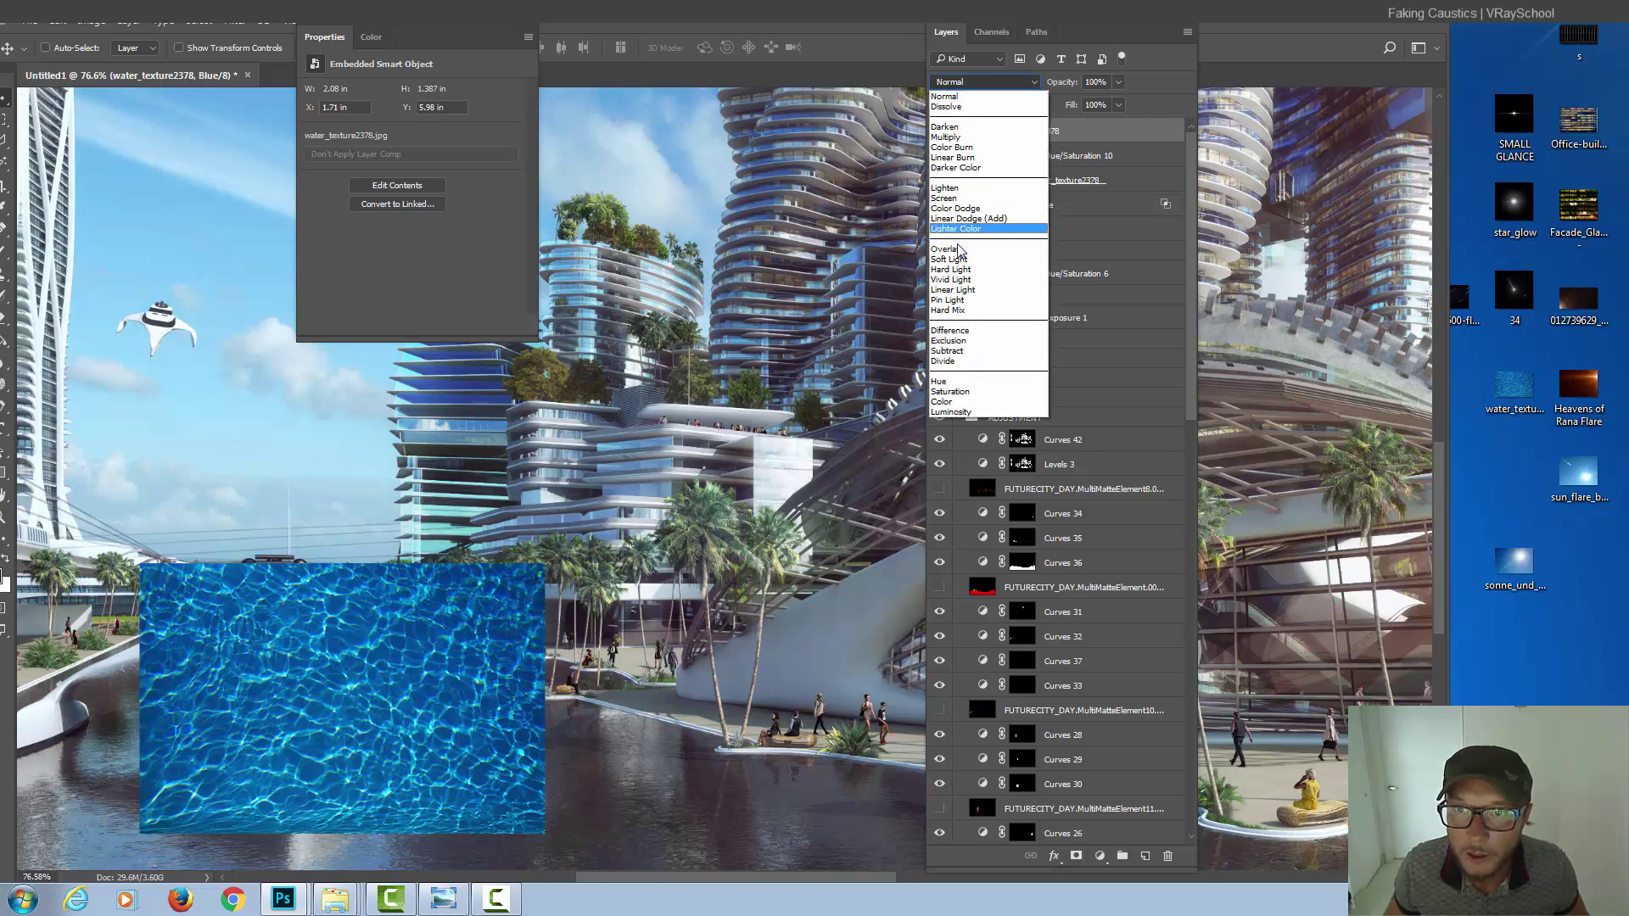
{"action": "left_click", "coordinate": [948, 189]}
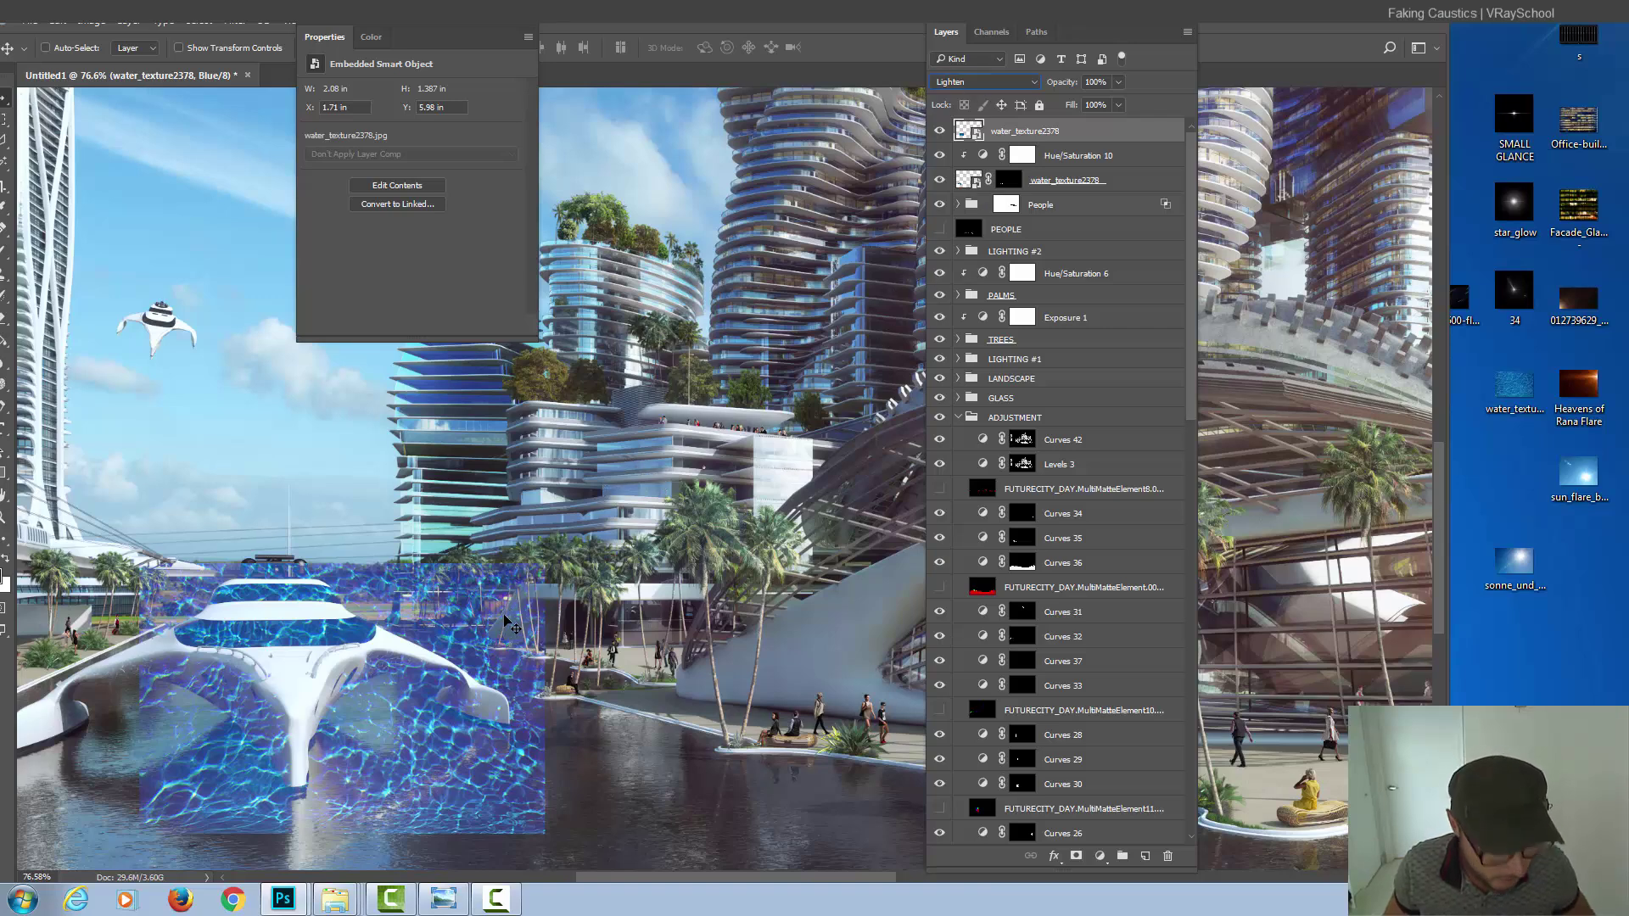
{"action": "left_click_drag", "start_coordinate": [516, 614], "coordinate": [510, 625]}
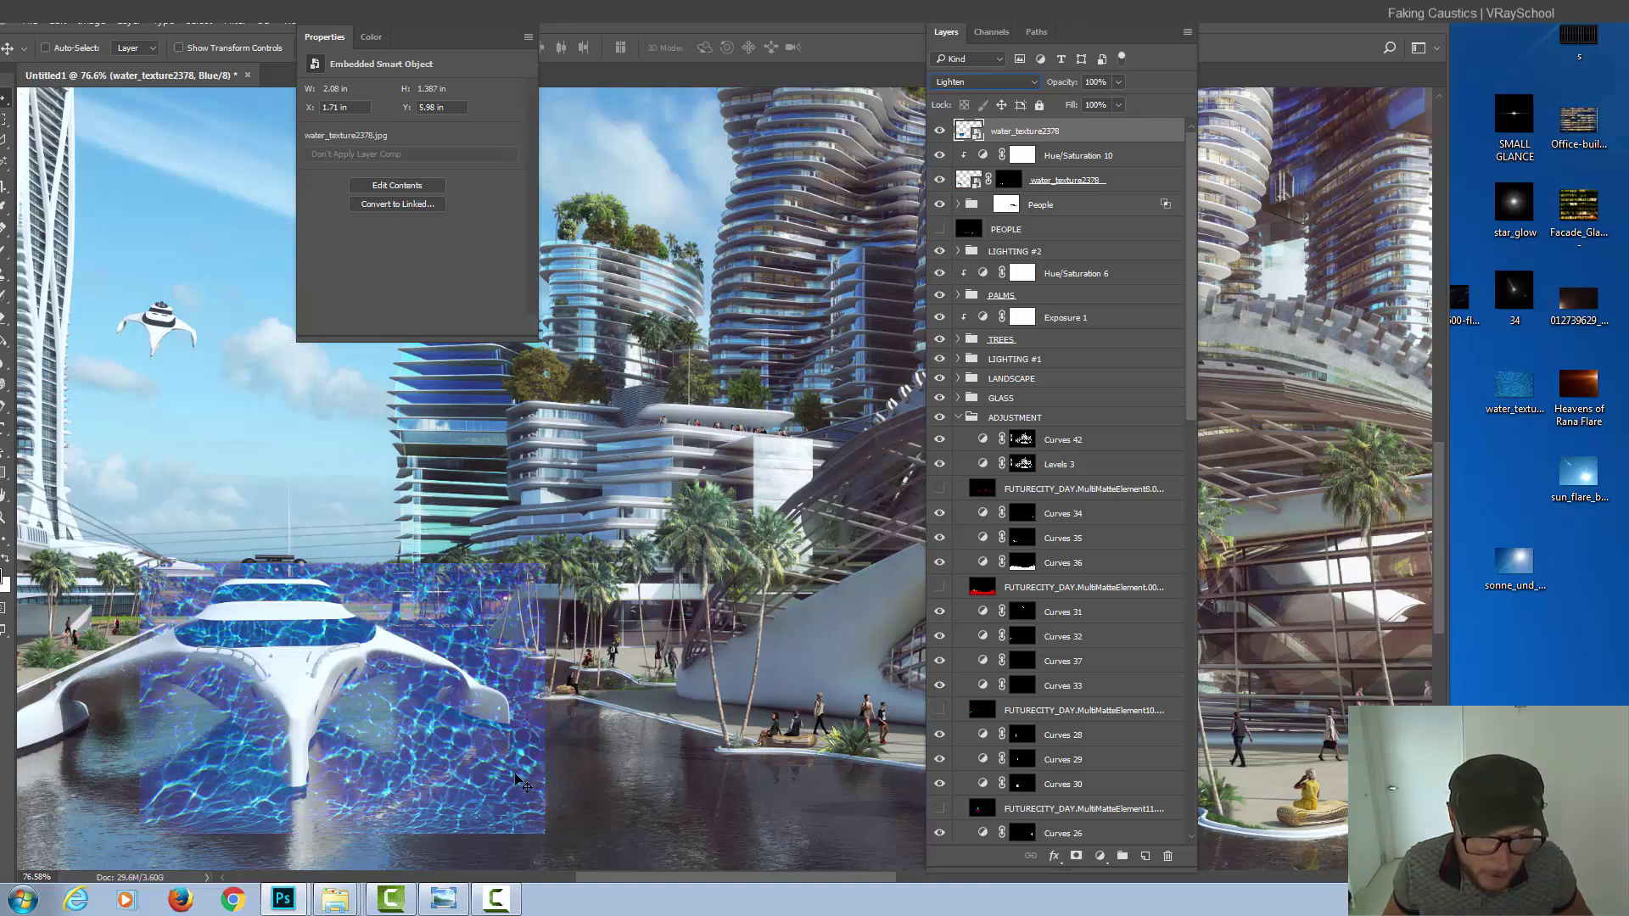
{"action": "left_click_drag", "start_coordinate": [522, 783], "coordinate": [612, 688]}
{"action": "left_click", "coordinate": [808, 340]}
{"action": "left_click_drag", "start_coordinate": [381, 713], "coordinate": [382, 720]}
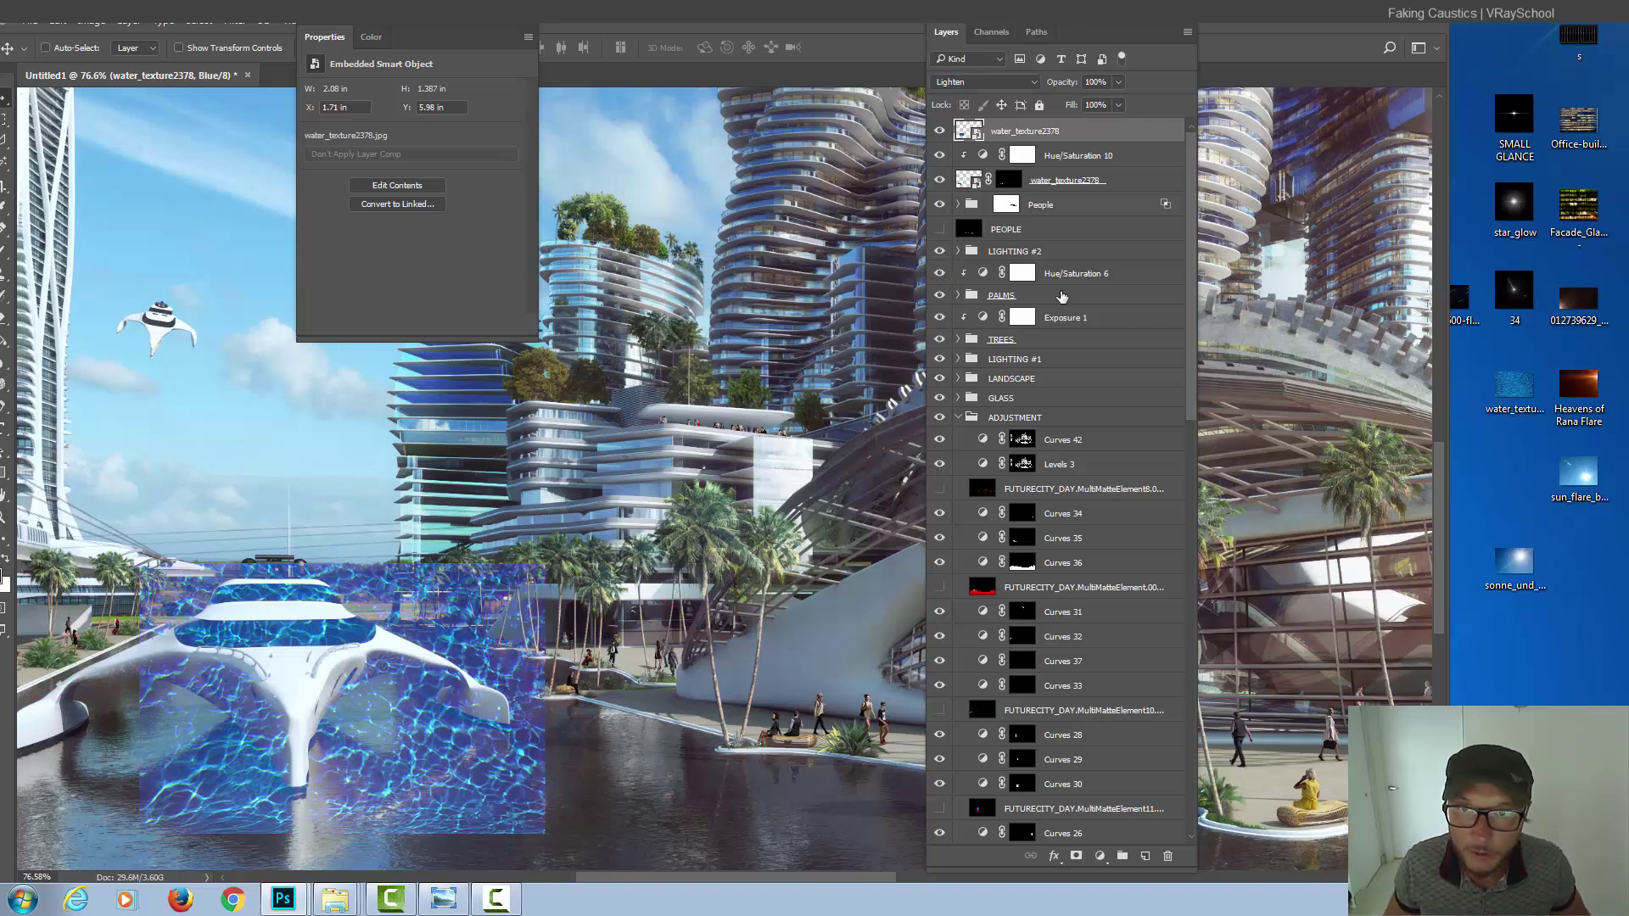
{"action": "left_click", "coordinate": [969, 180]}
{"action": "left_click", "coordinate": [969, 130]}
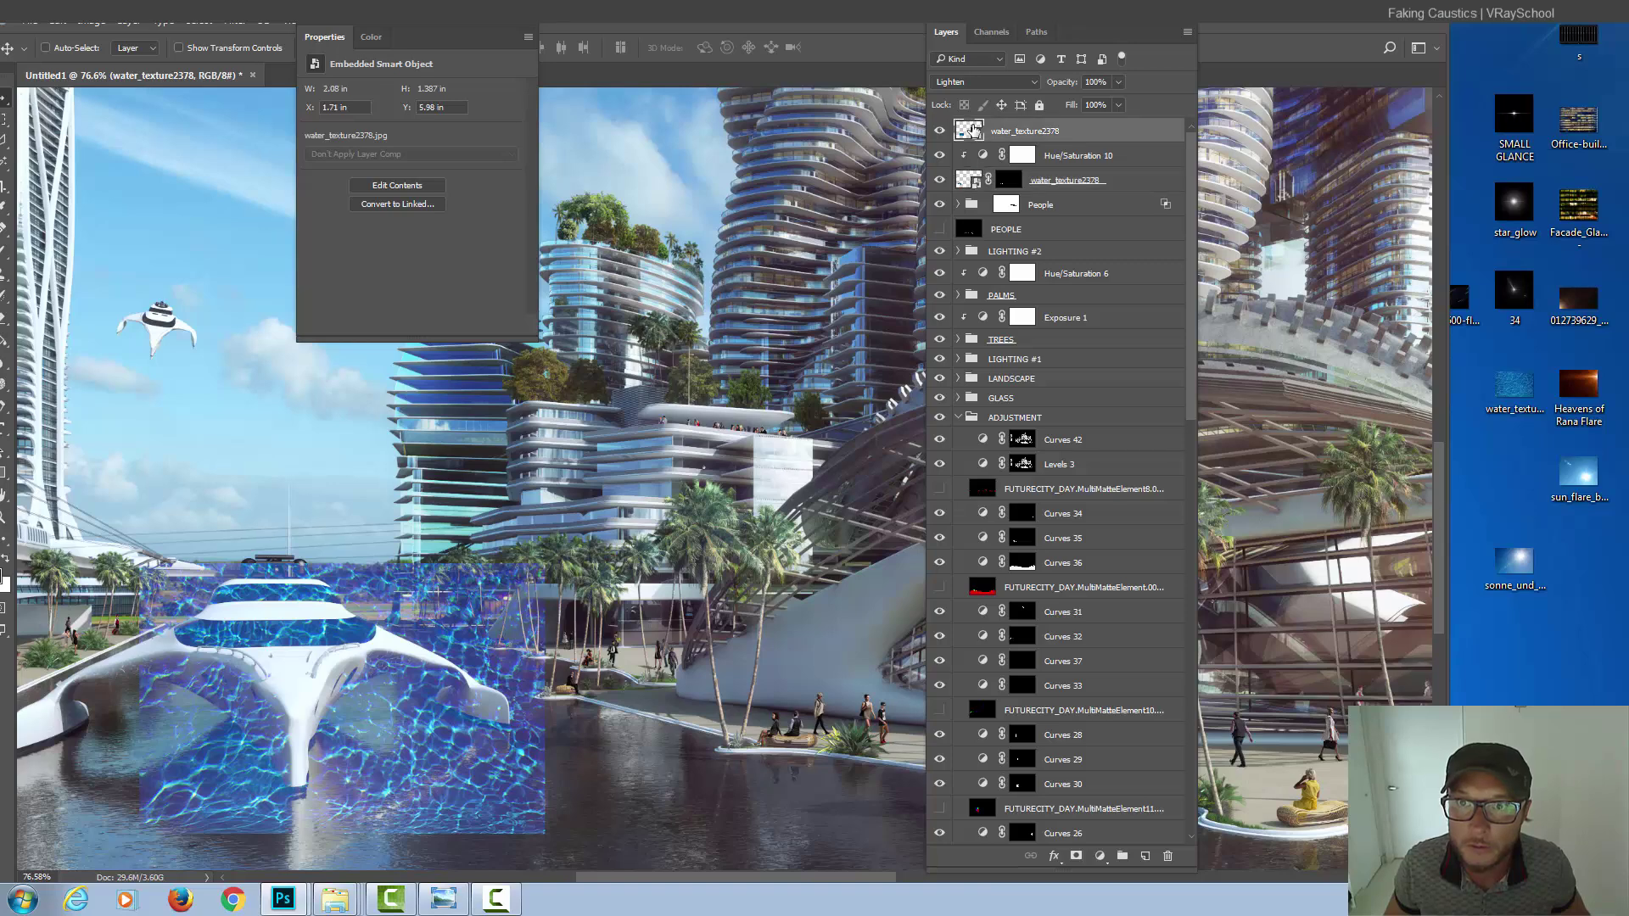
- Fade the texture to 45% opacity, then scale and position it over the left hull
{"action": "left_click_drag", "start_coordinate": [1116, 102], "coordinate": [1076, 103]}
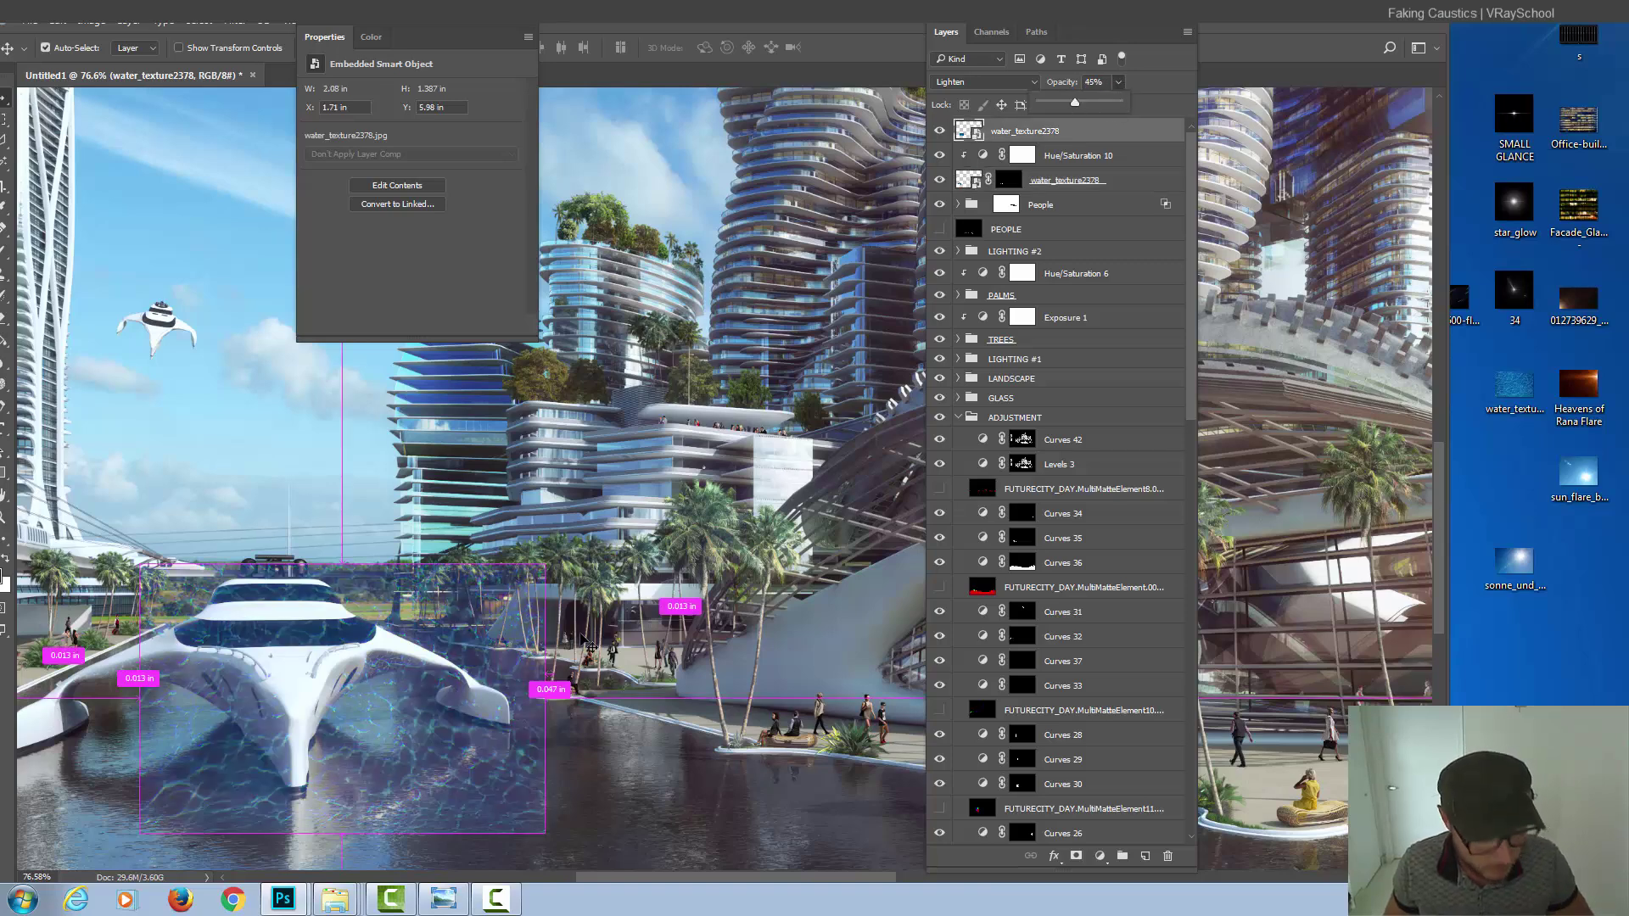
{"action": "key", "text": "ctrl+t"}
{"action": "left_click", "coordinate": [546, 834]}
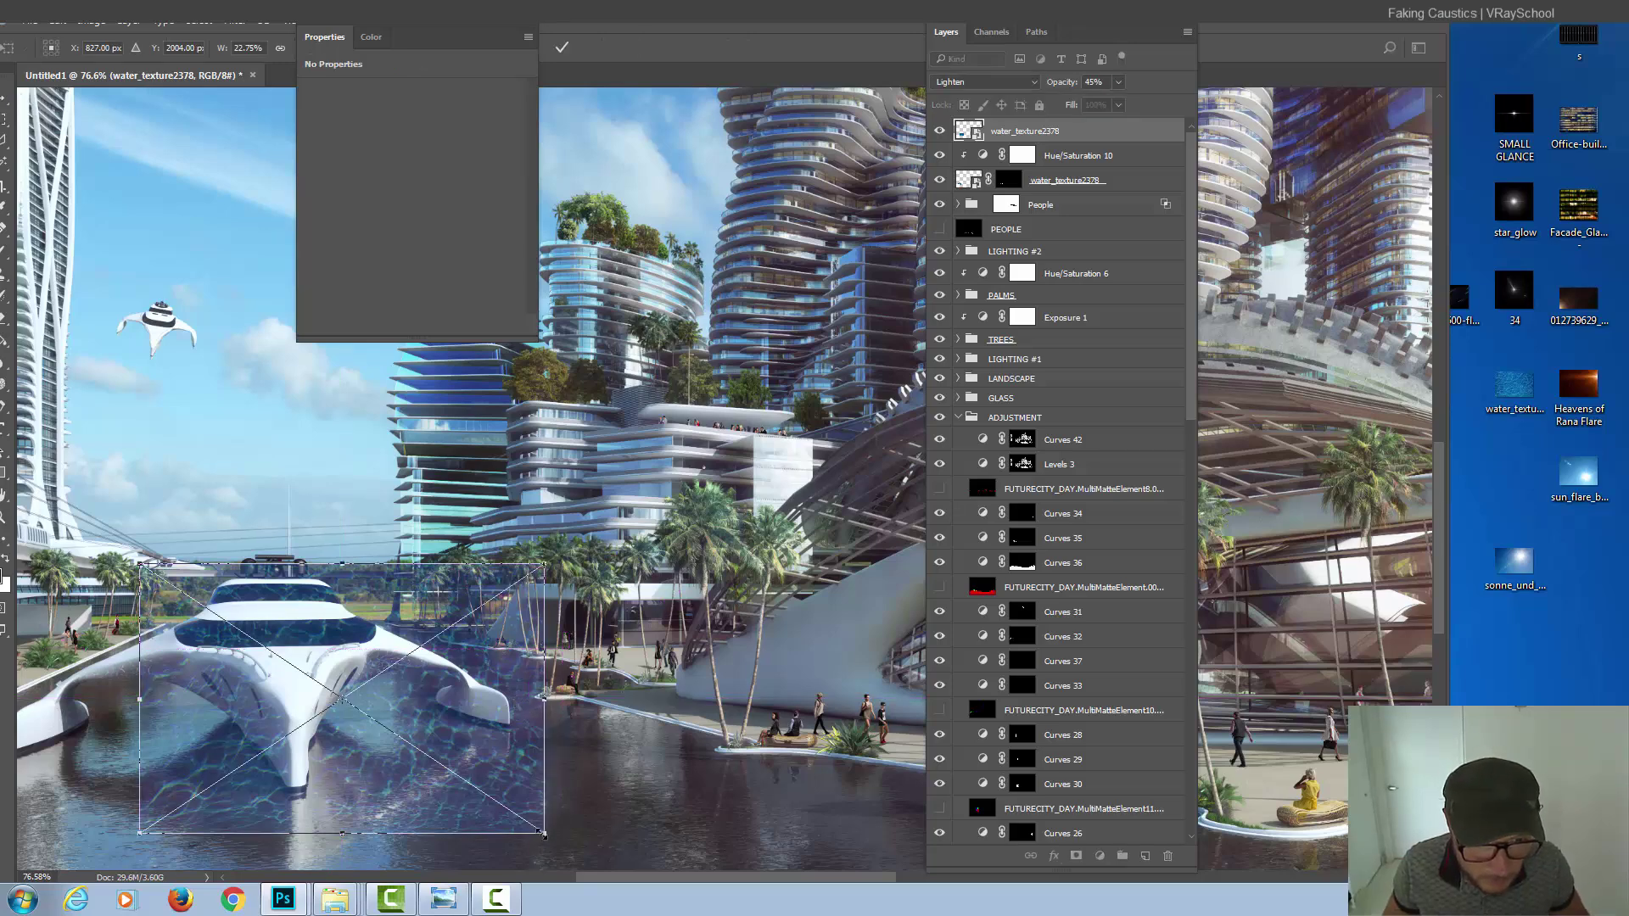
{"action": "left_click_drag", "start_coordinate": [546, 834], "coordinate": [522, 790]}
{"action": "left_click_drag", "start_coordinate": [411, 705], "coordinate": [440, 698]}
{"action": "scroll", "coordinate": [459, 720], "scroll_direction": "up", "scroll_amount": 3}
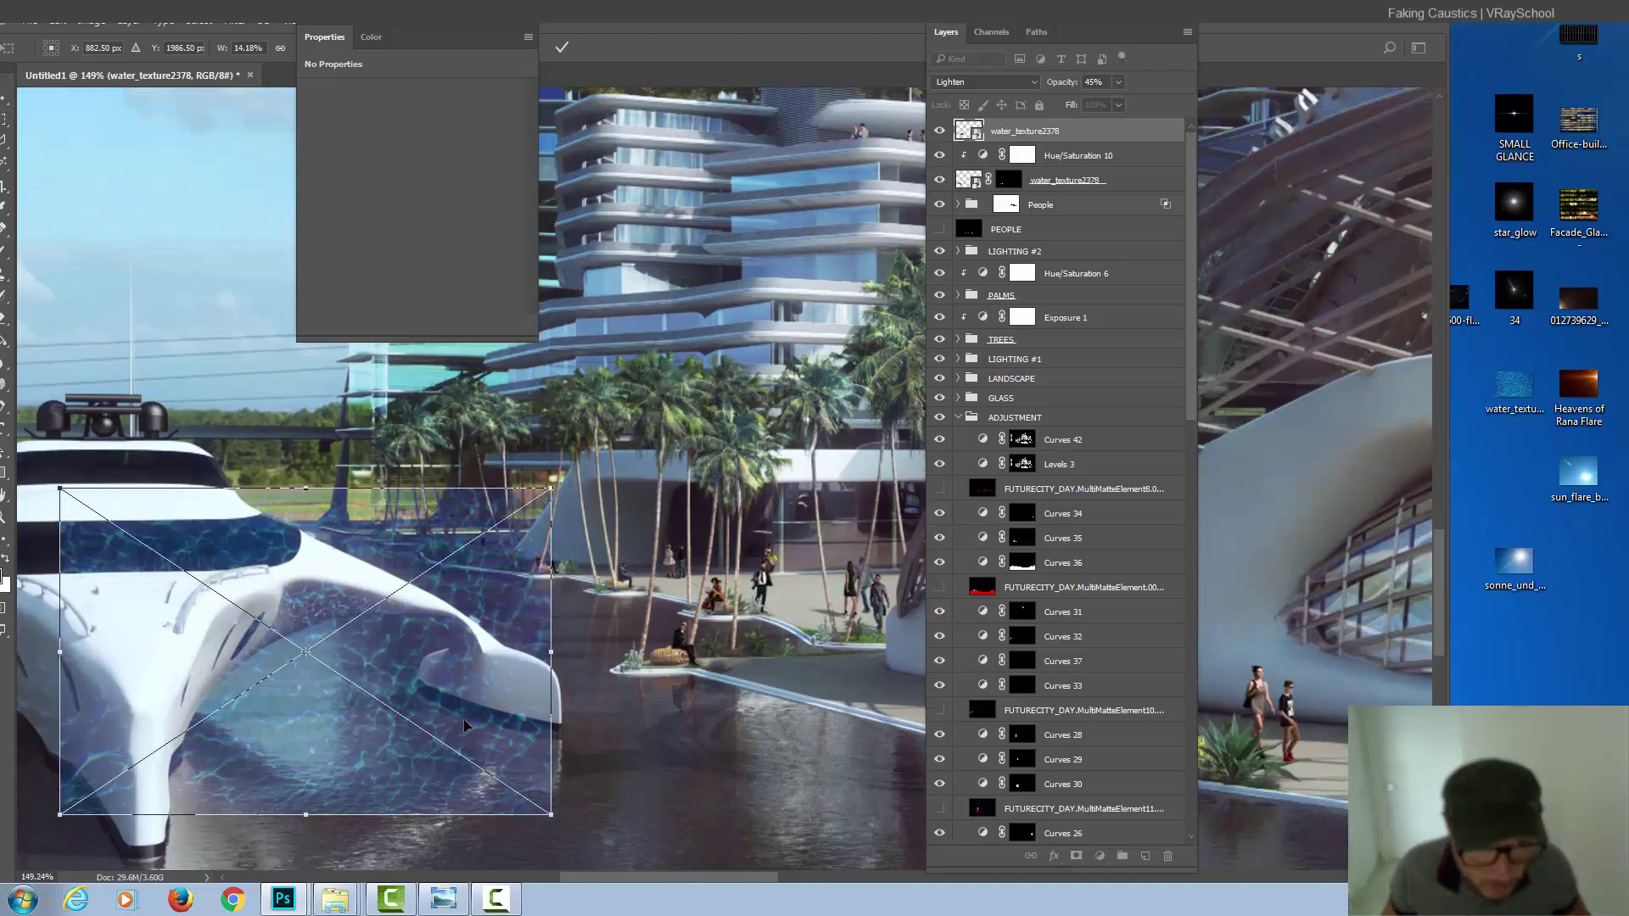
{"action": "left_click_drag", "start_coordinate": [462, 680], "coordinate": [534, 707]}
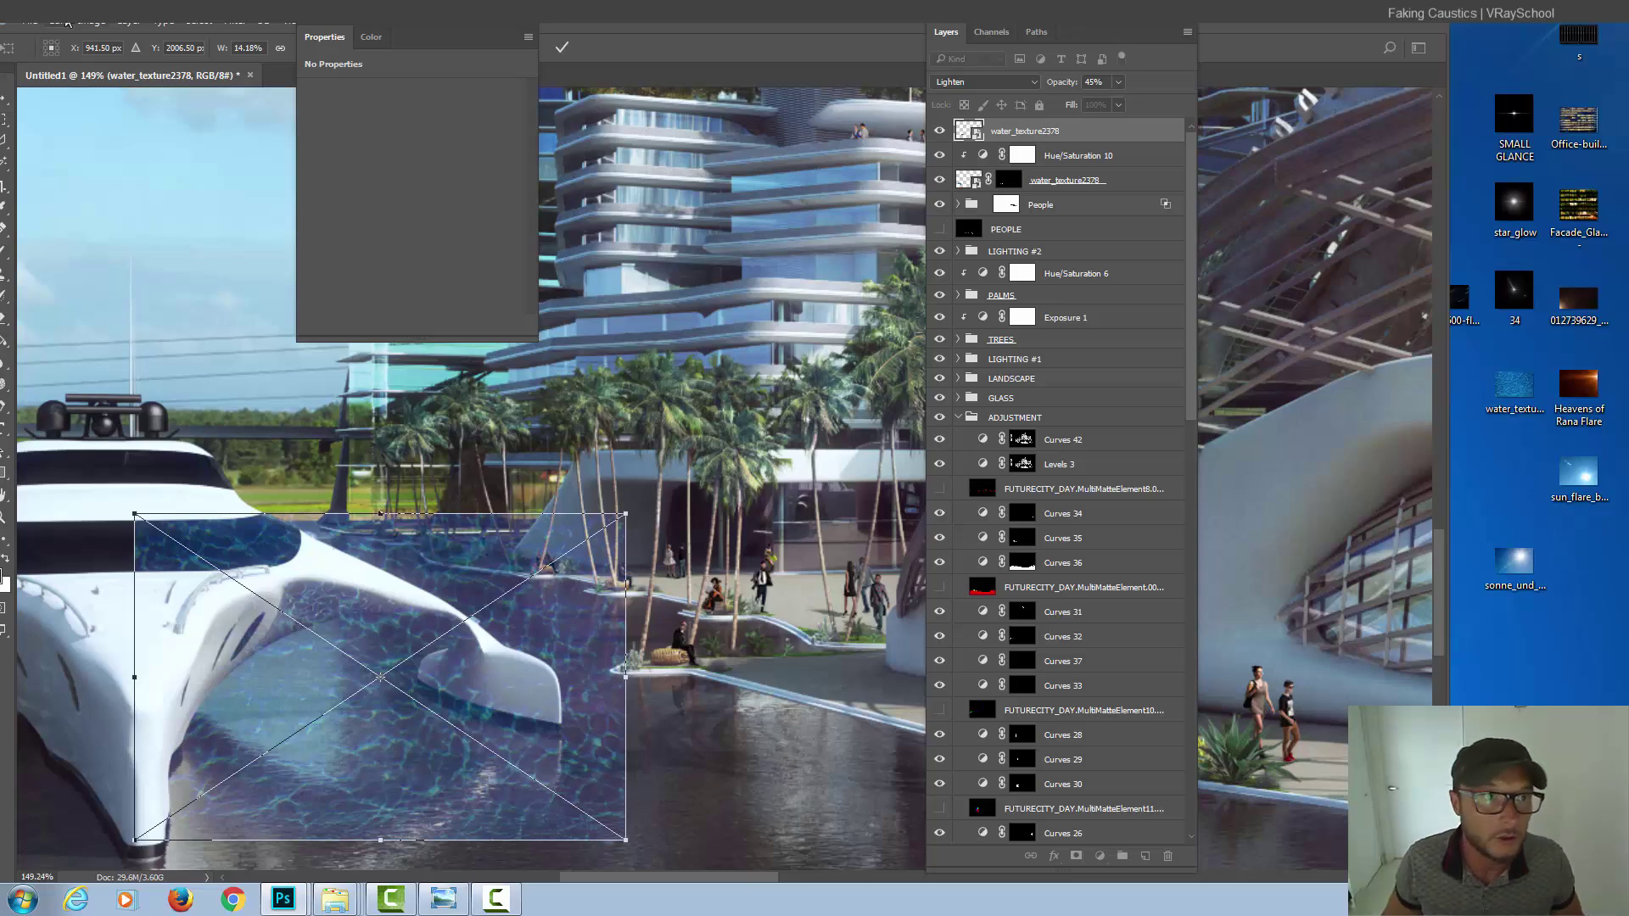
- Warp the second water texture to follow the hull's curve and commit it
{"action": "left_click", "coordinate": [68, 23]}
{"action": "mouse_move", "coordinate": [154, 382]}
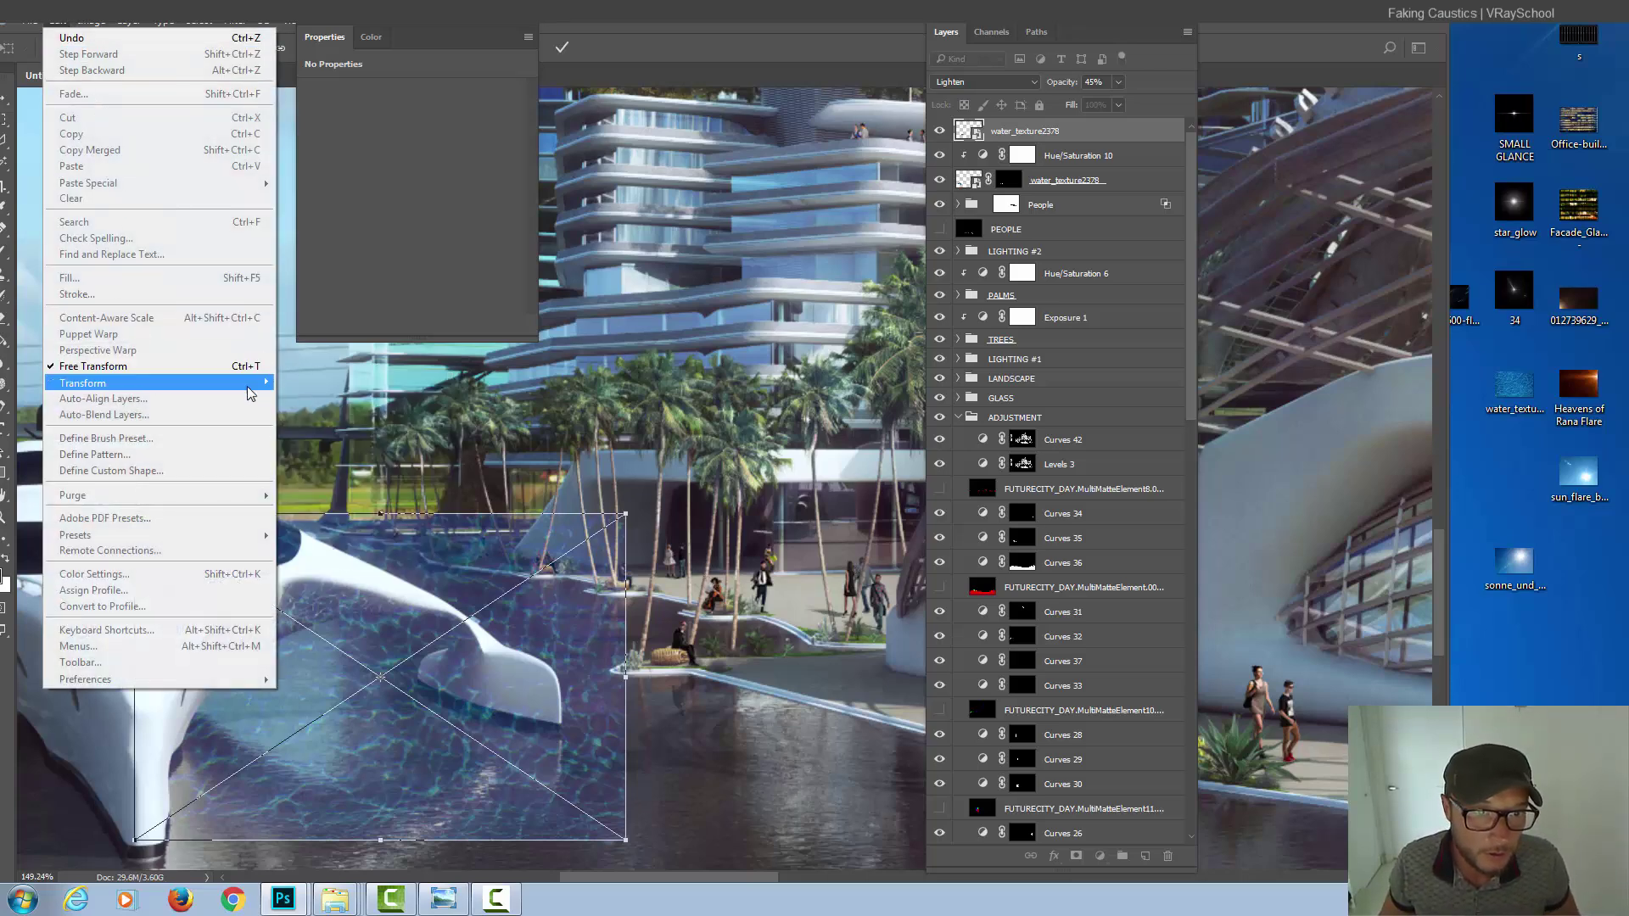
{"action": "left_click", "coordinate": [305, 486]}
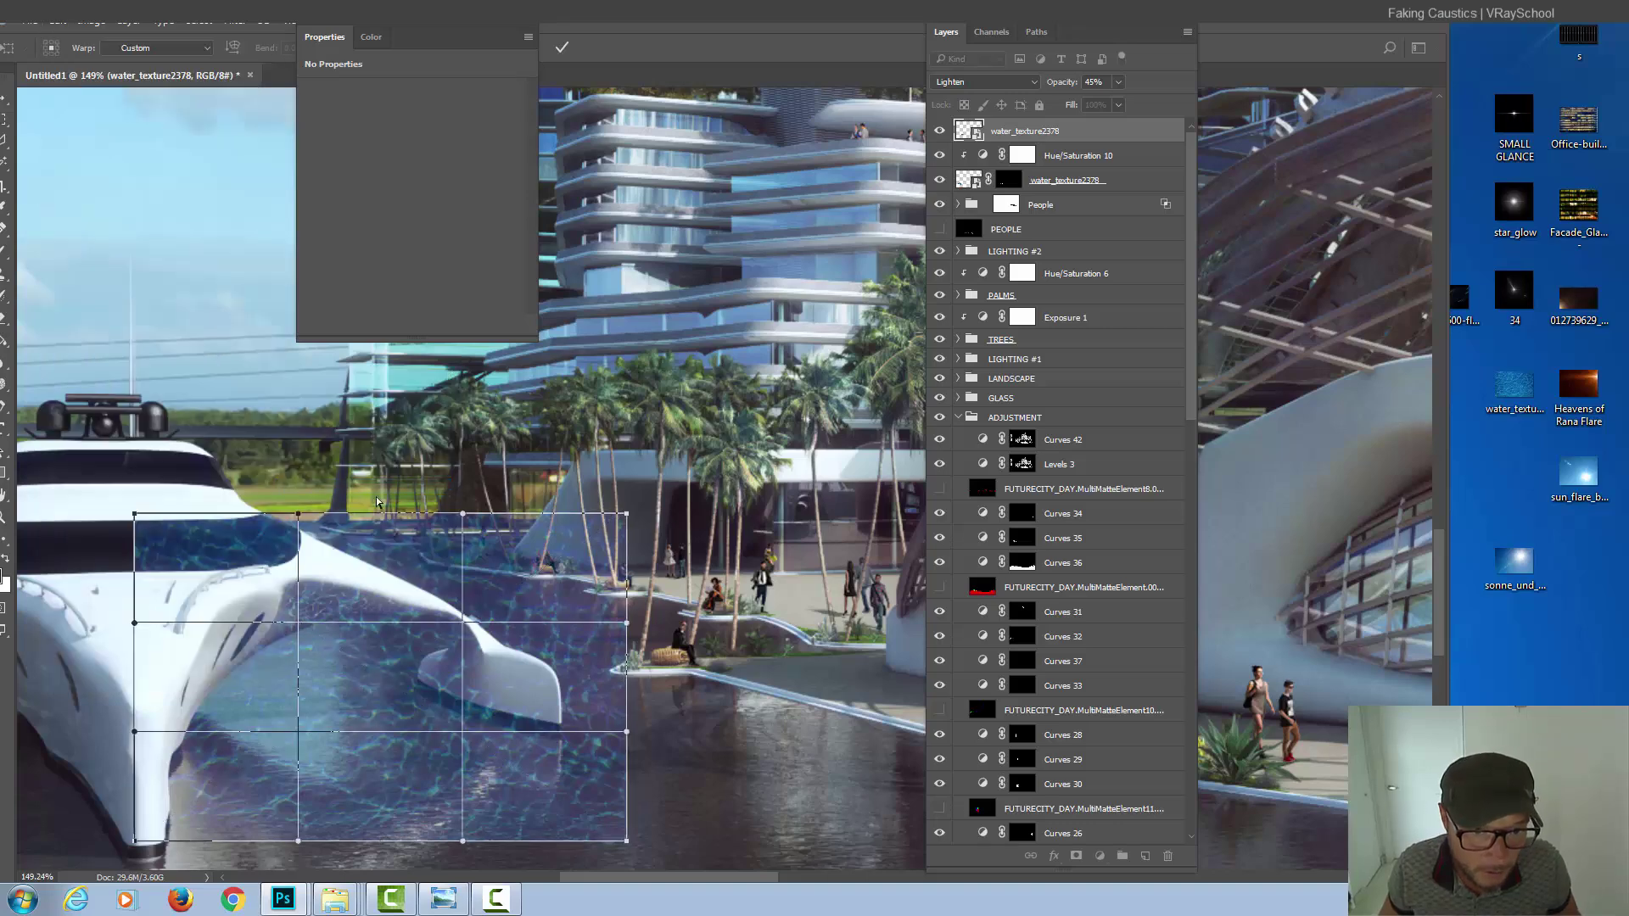
{"action": "mouse_move", "coordinate": [375, 693]}
{"action": "left_mouse_down"}
{"action": "mouse_move", "coordinate": [467, 732]}
{"action": "mouse_move", "coordinate": [268, 702]}
{"action": "mouse_move", "coordinate": [170, 783]}
{"action": "mouse_move", "coordinate": [591, 799]}
{"action": "left_mouse_up"}
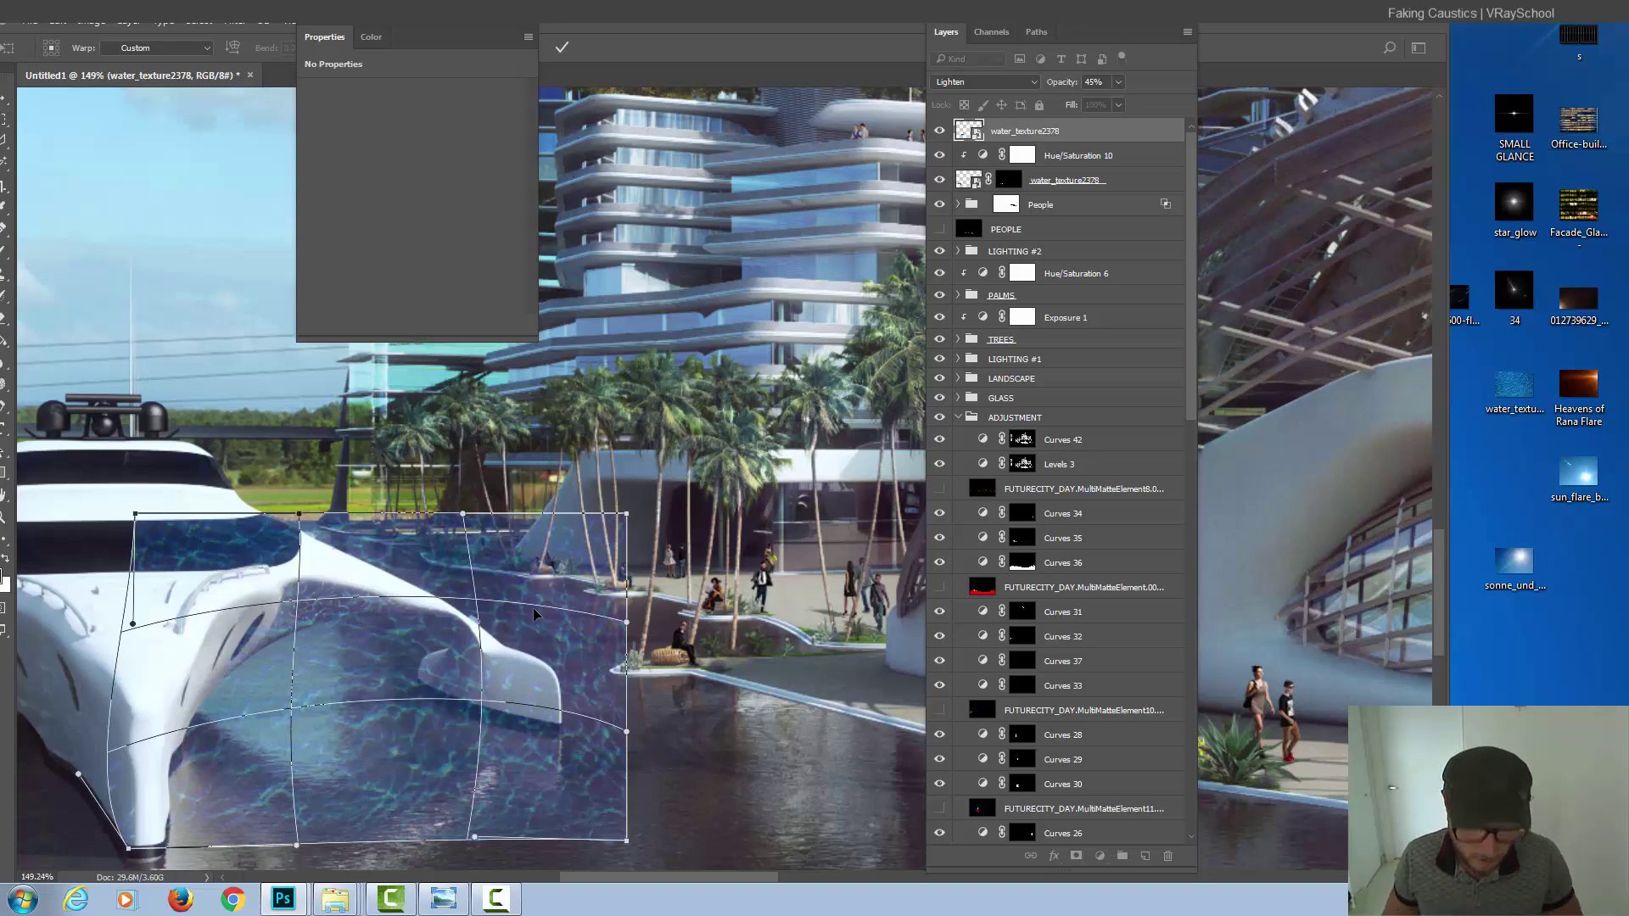
{"action": "key", "text": "Return"}
- Load the first texture's hull mask as a selection and mask the top texture with it
{"action": "left_click", "coordinate": [1006, 180]}
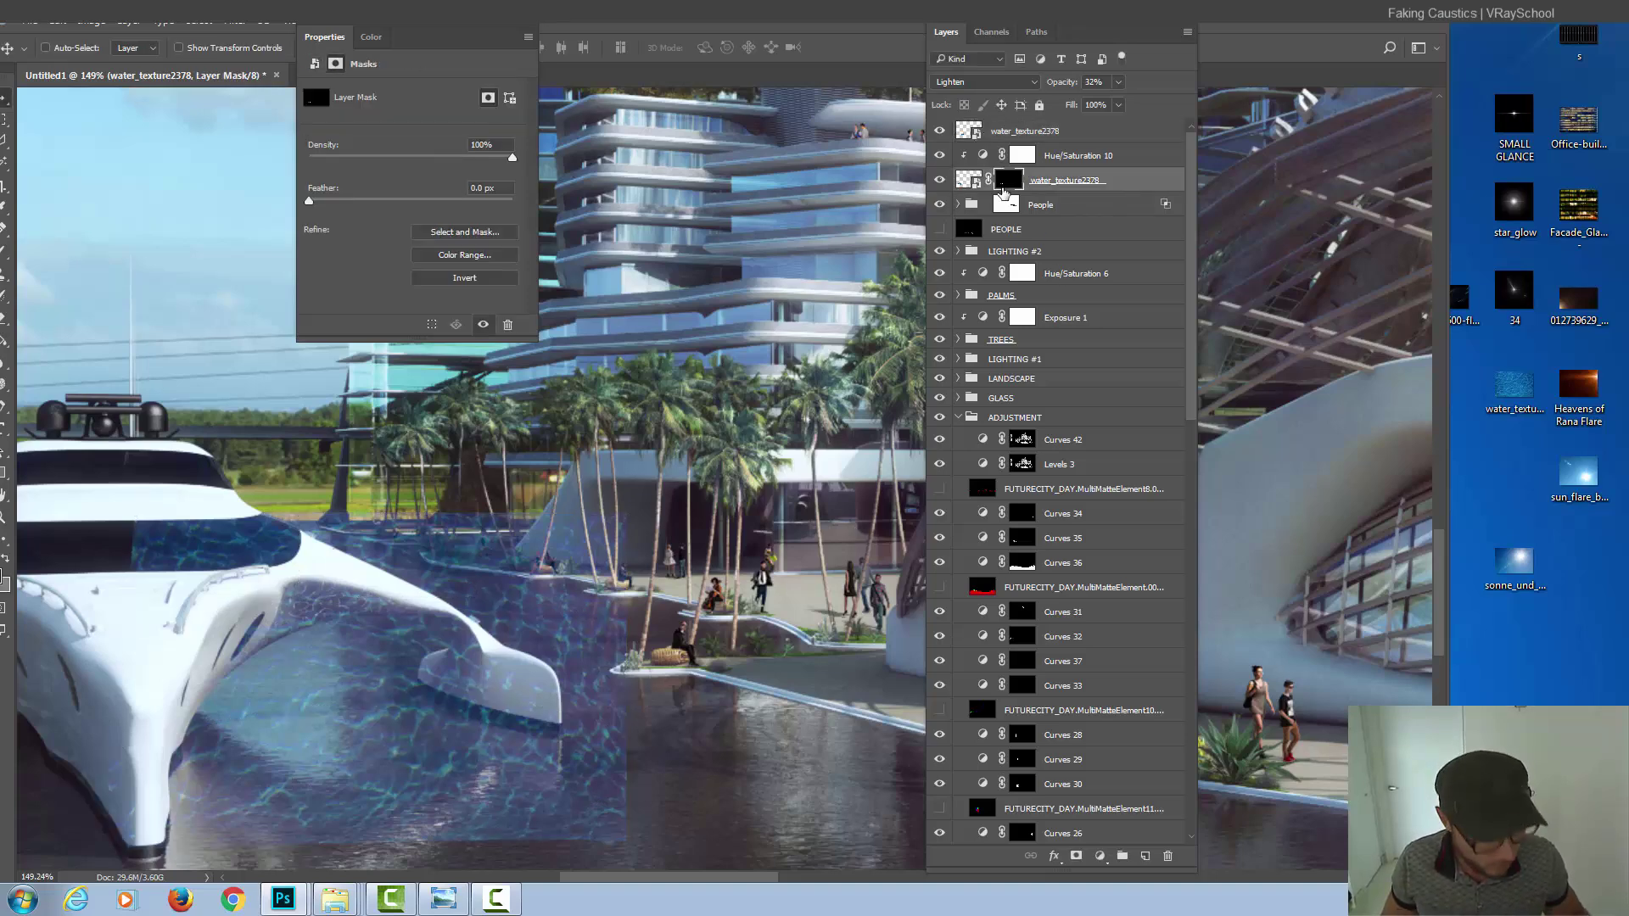
{"action": "left_click", "coordinate": [1006, 179], "text": "ctrl"}
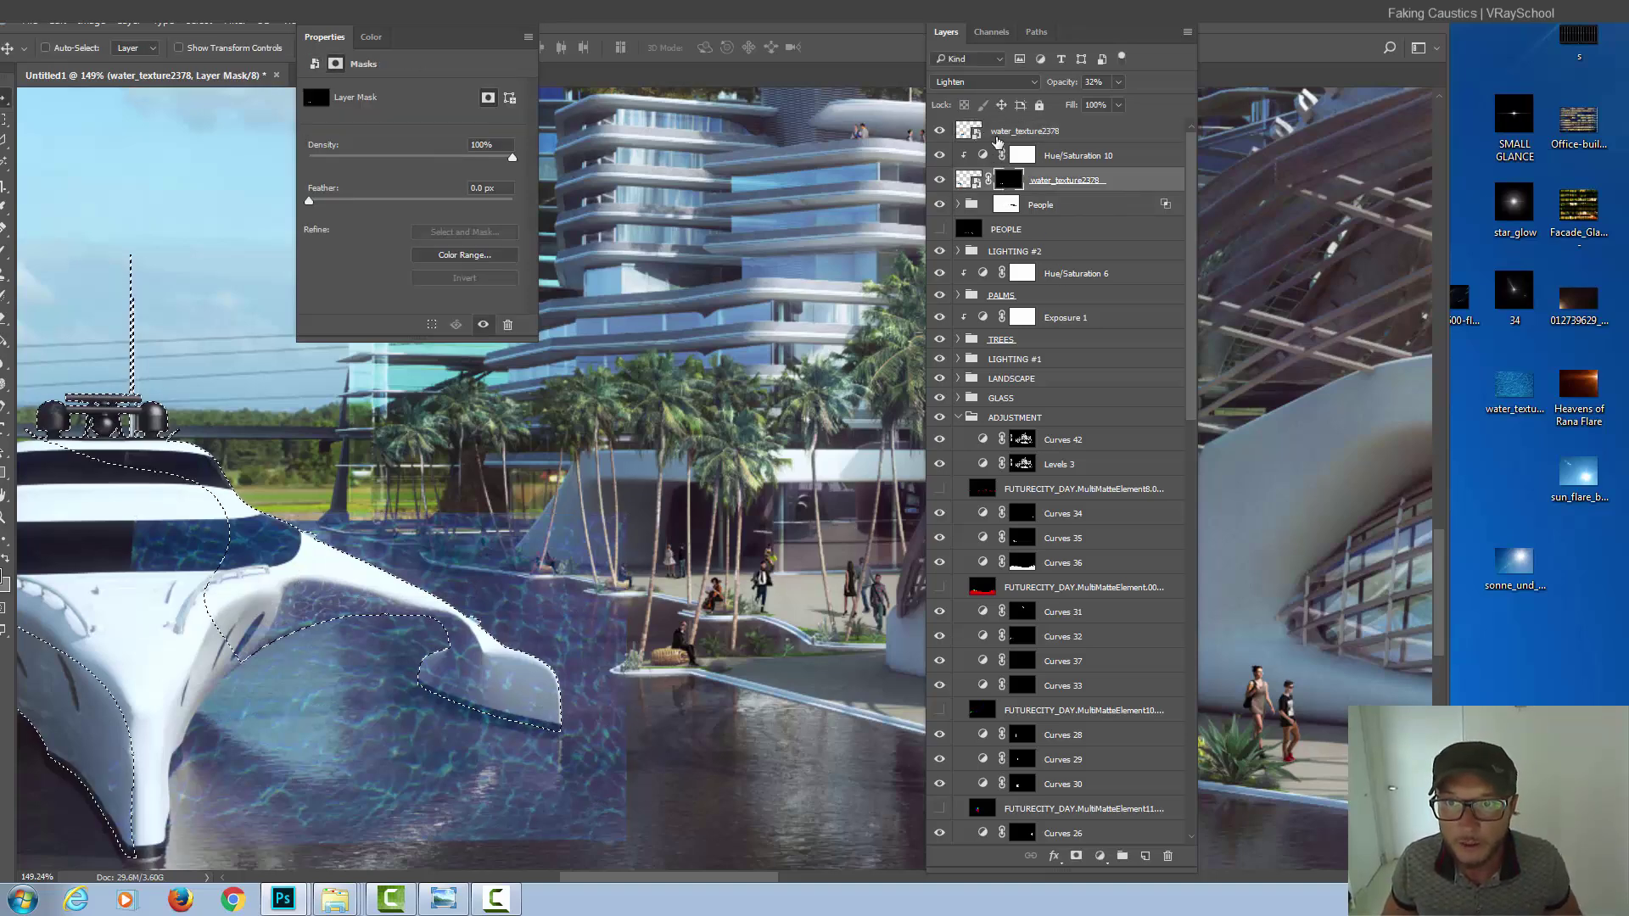
{"action": "left_click", "coordinate": [996, 132]}
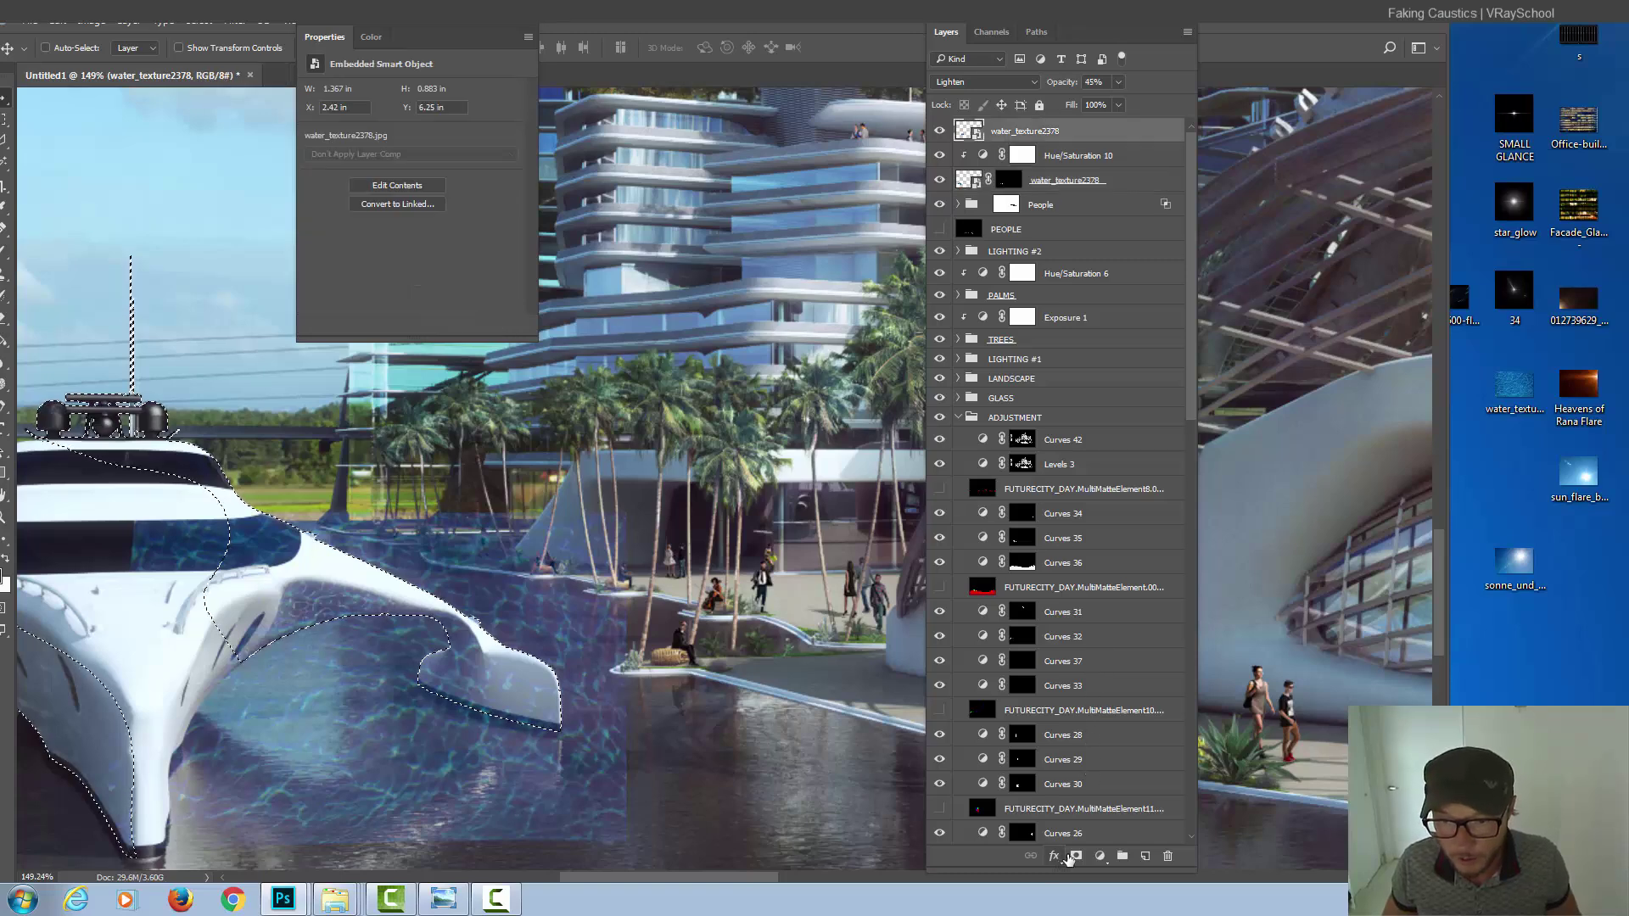
{"action": "left_click", "coordinate": [1076, 857]}
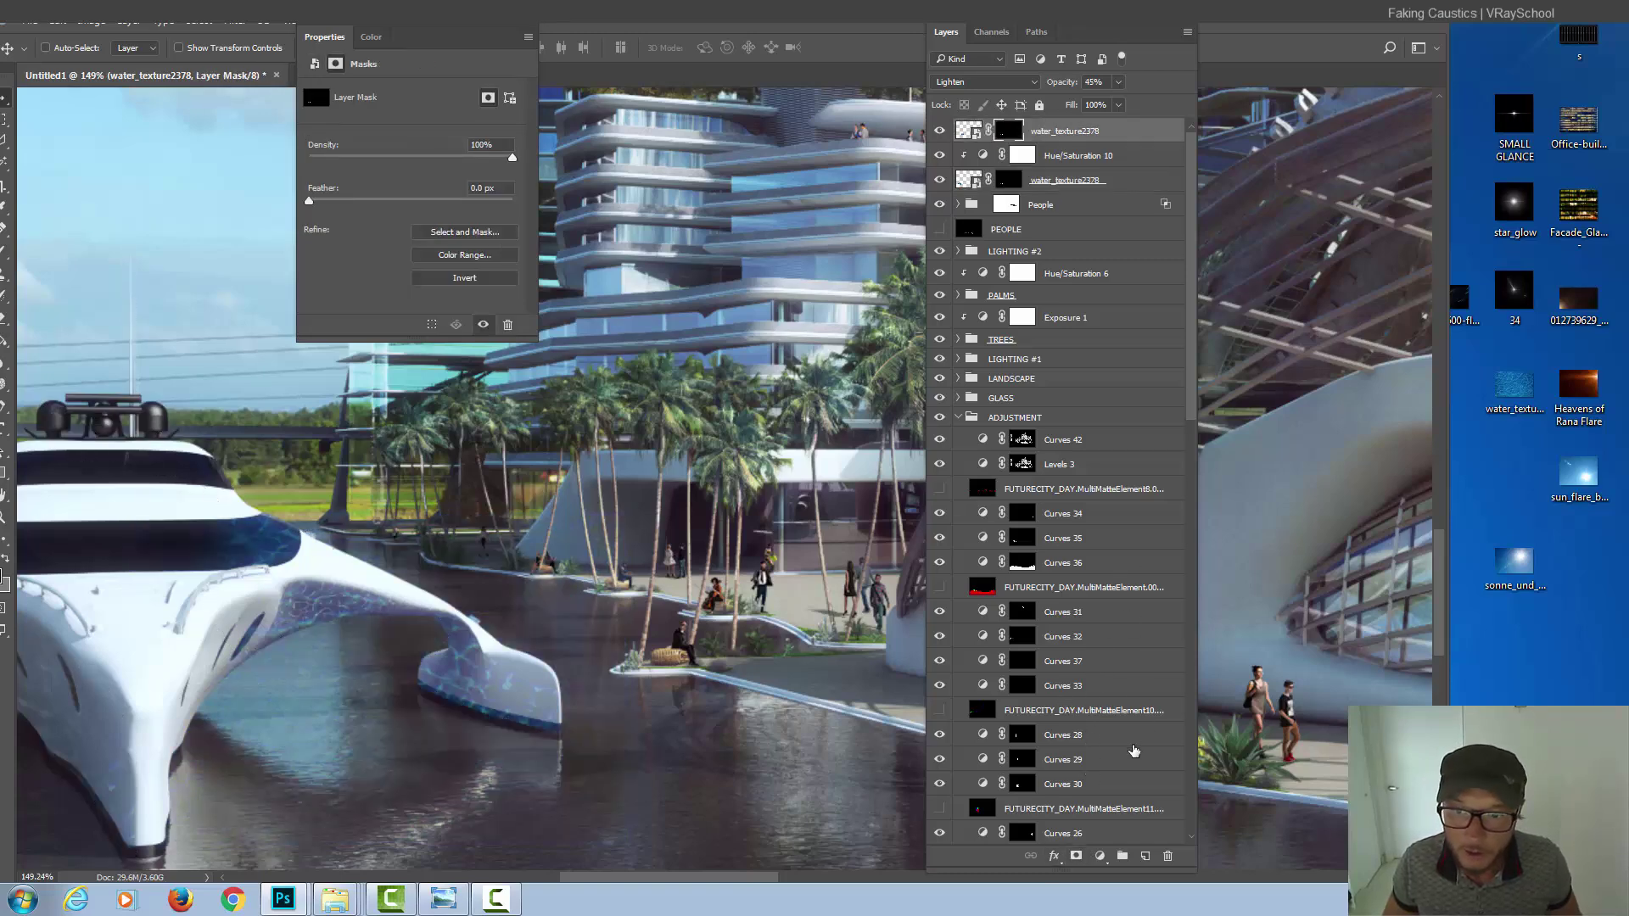
- Clip a Hue/Saturation adjustment at about -77 saturation to the top texture, then select its mask
{"action": "left_click", "coordinate": [1099, 855]}
{"action": "left_click", "coordinate": [1156, 642]}
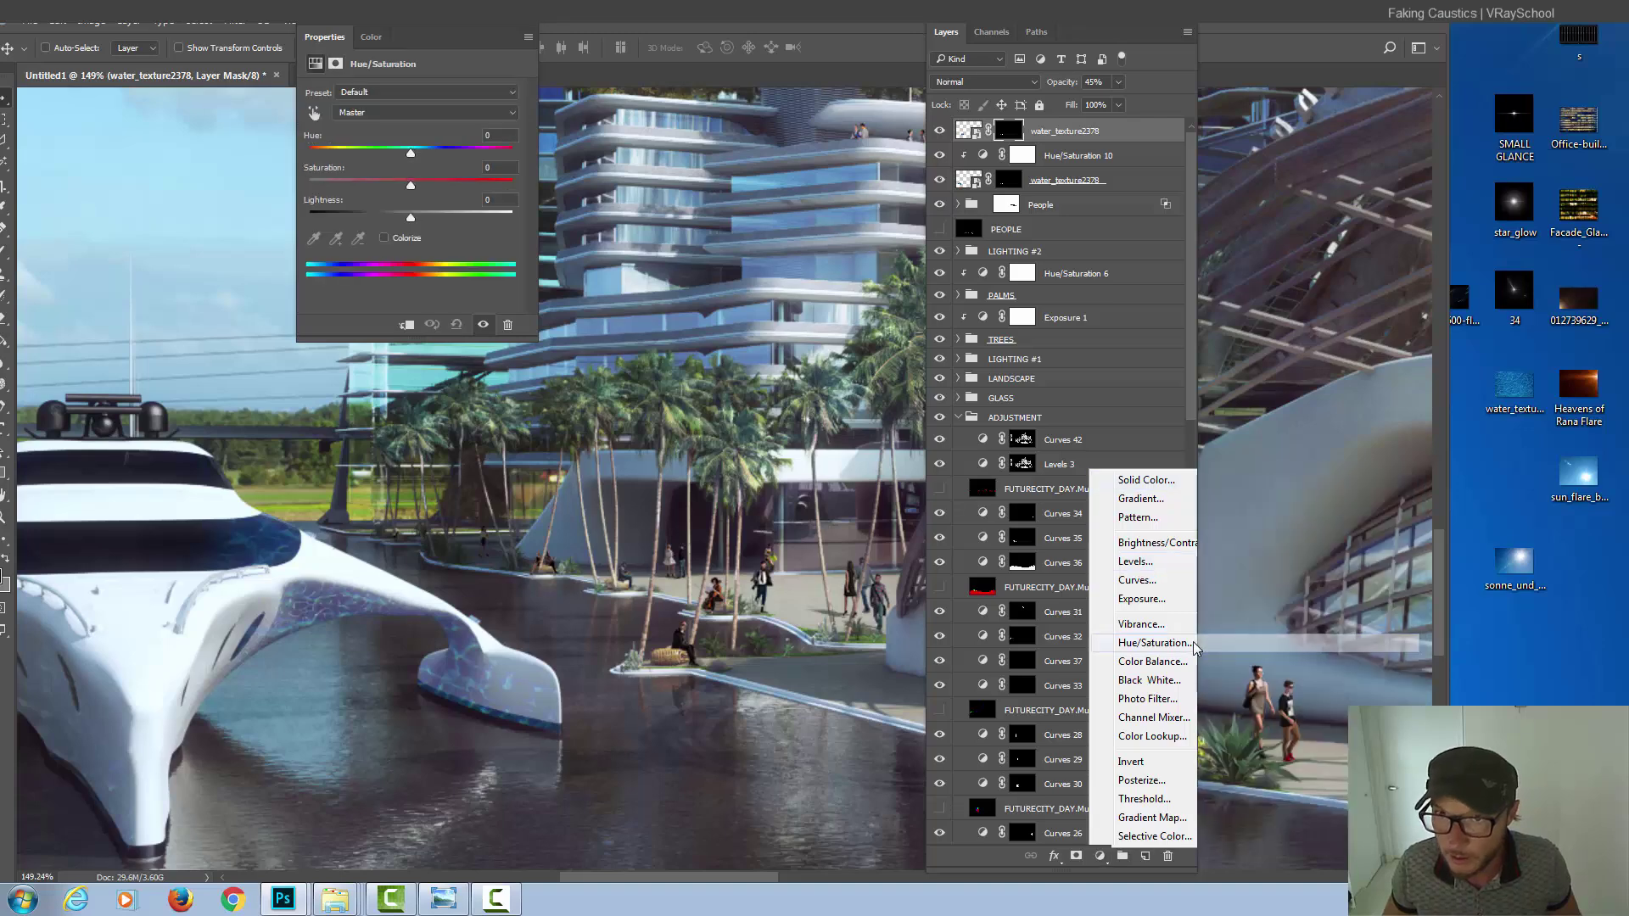
{"action": "mouse_move", "coordinate": [410, 187]}
{"action": "left_mouse_down"}
{"action": "mouse_move", "coordinate": [328, 188]}
{"action": "mouse_move", "coordinate": [370, 188]}
{"action": "left_mouse_up"}
{"action": "left_click", "coordinate": [407, 326]}
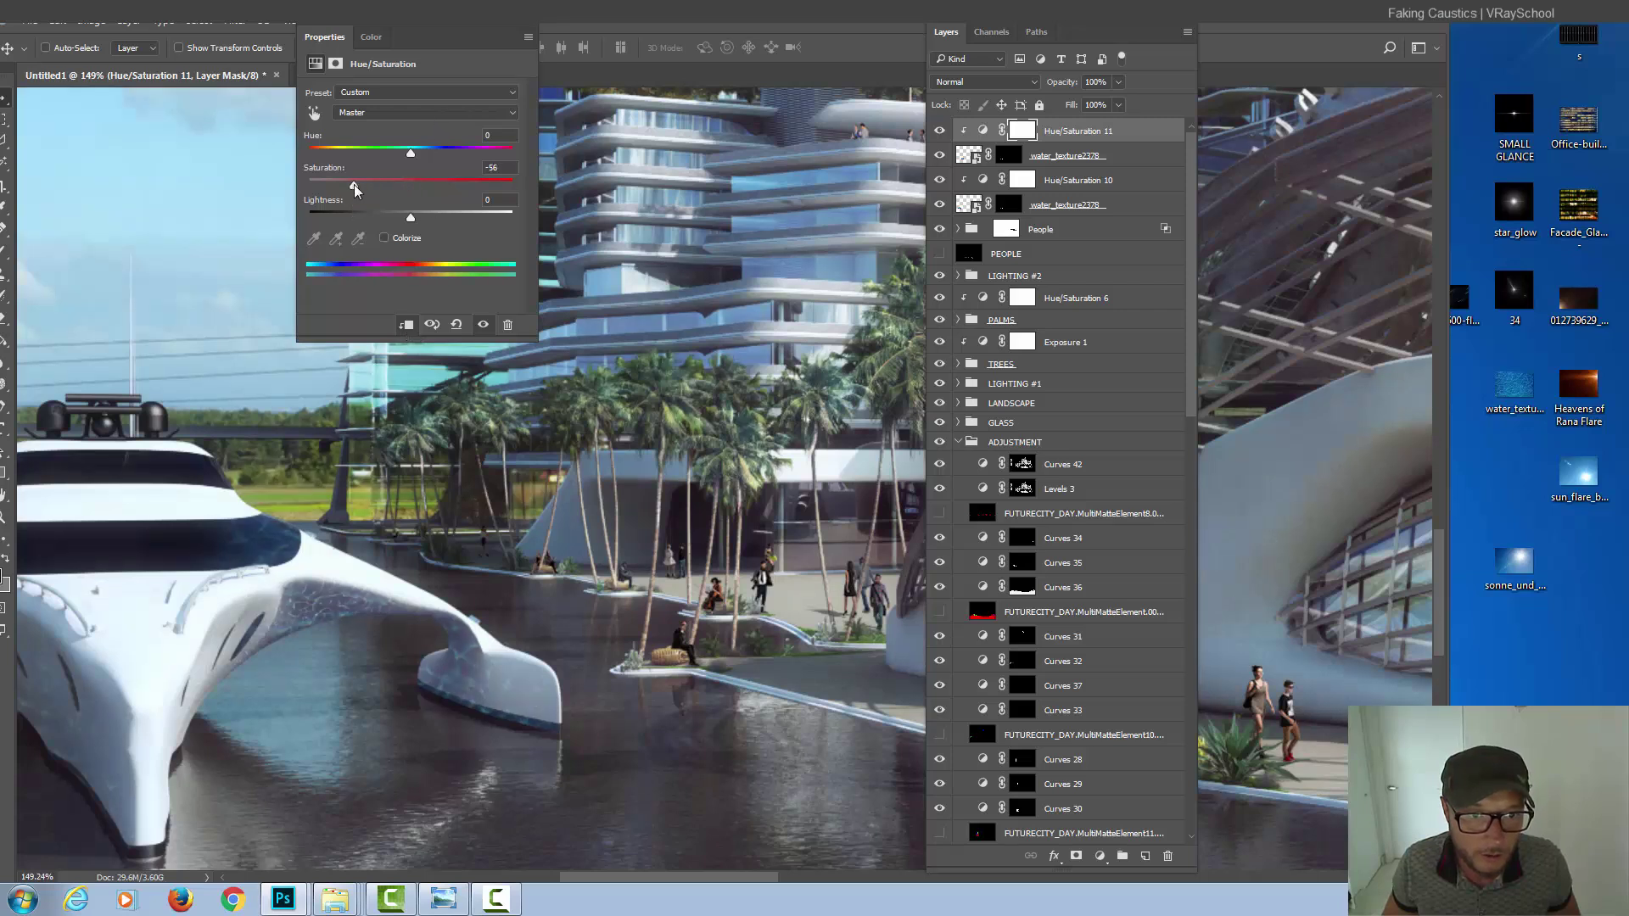
{"action": "left_click_drag", "start_coordinate": [370, 186], "coordinate": [336, 185]}
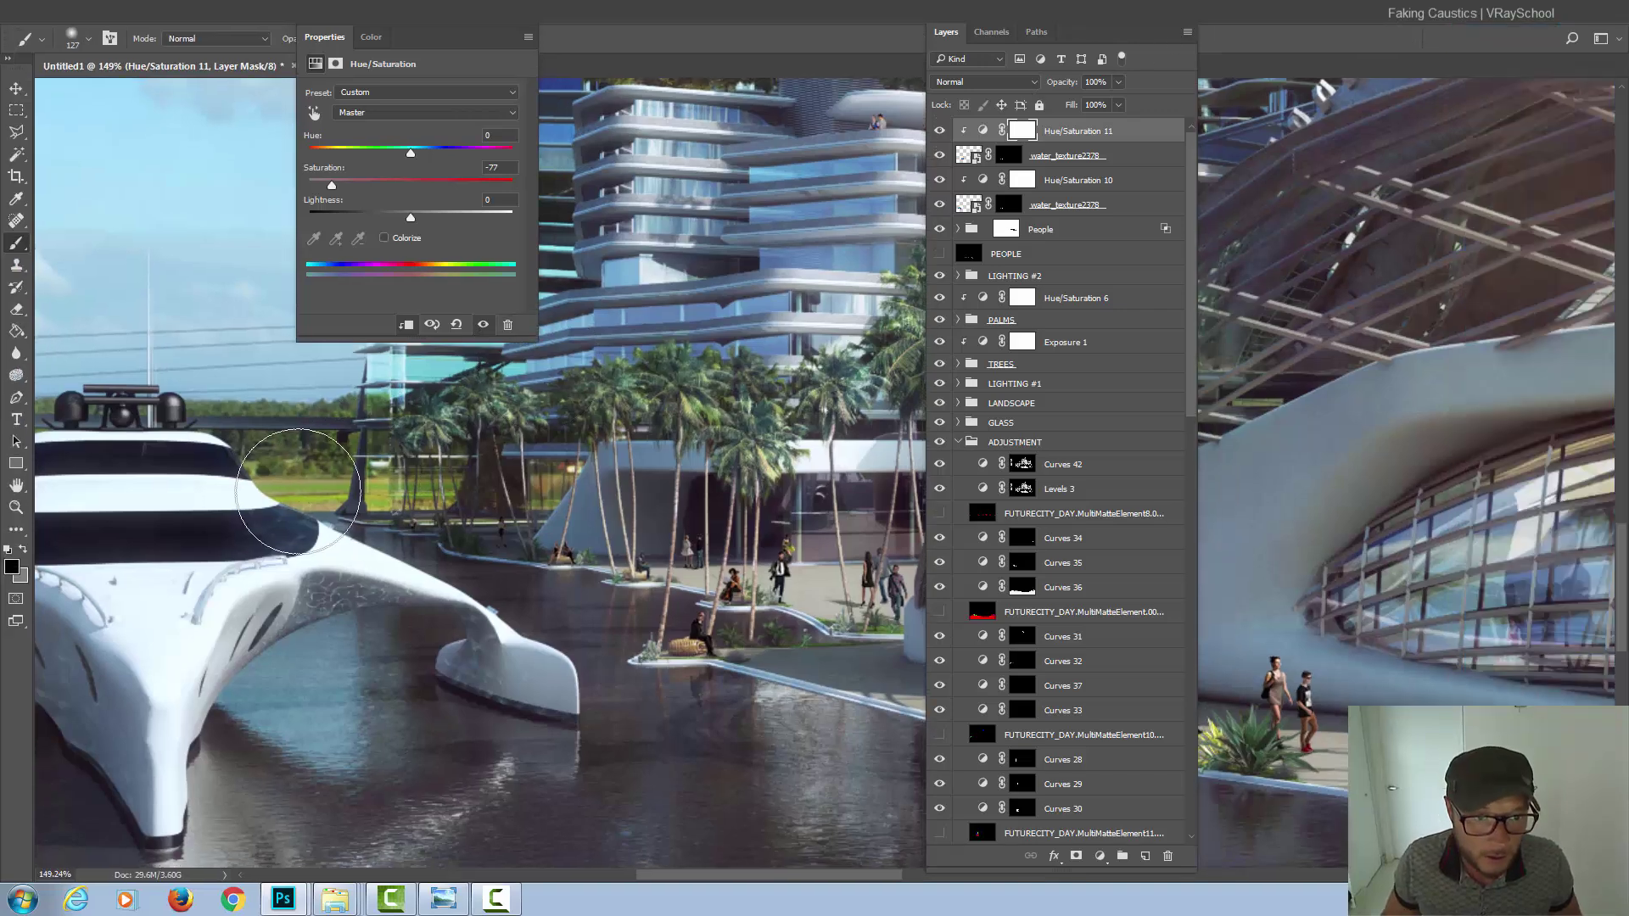
{"action": "left_click", "coordinate": [1010, 154]}
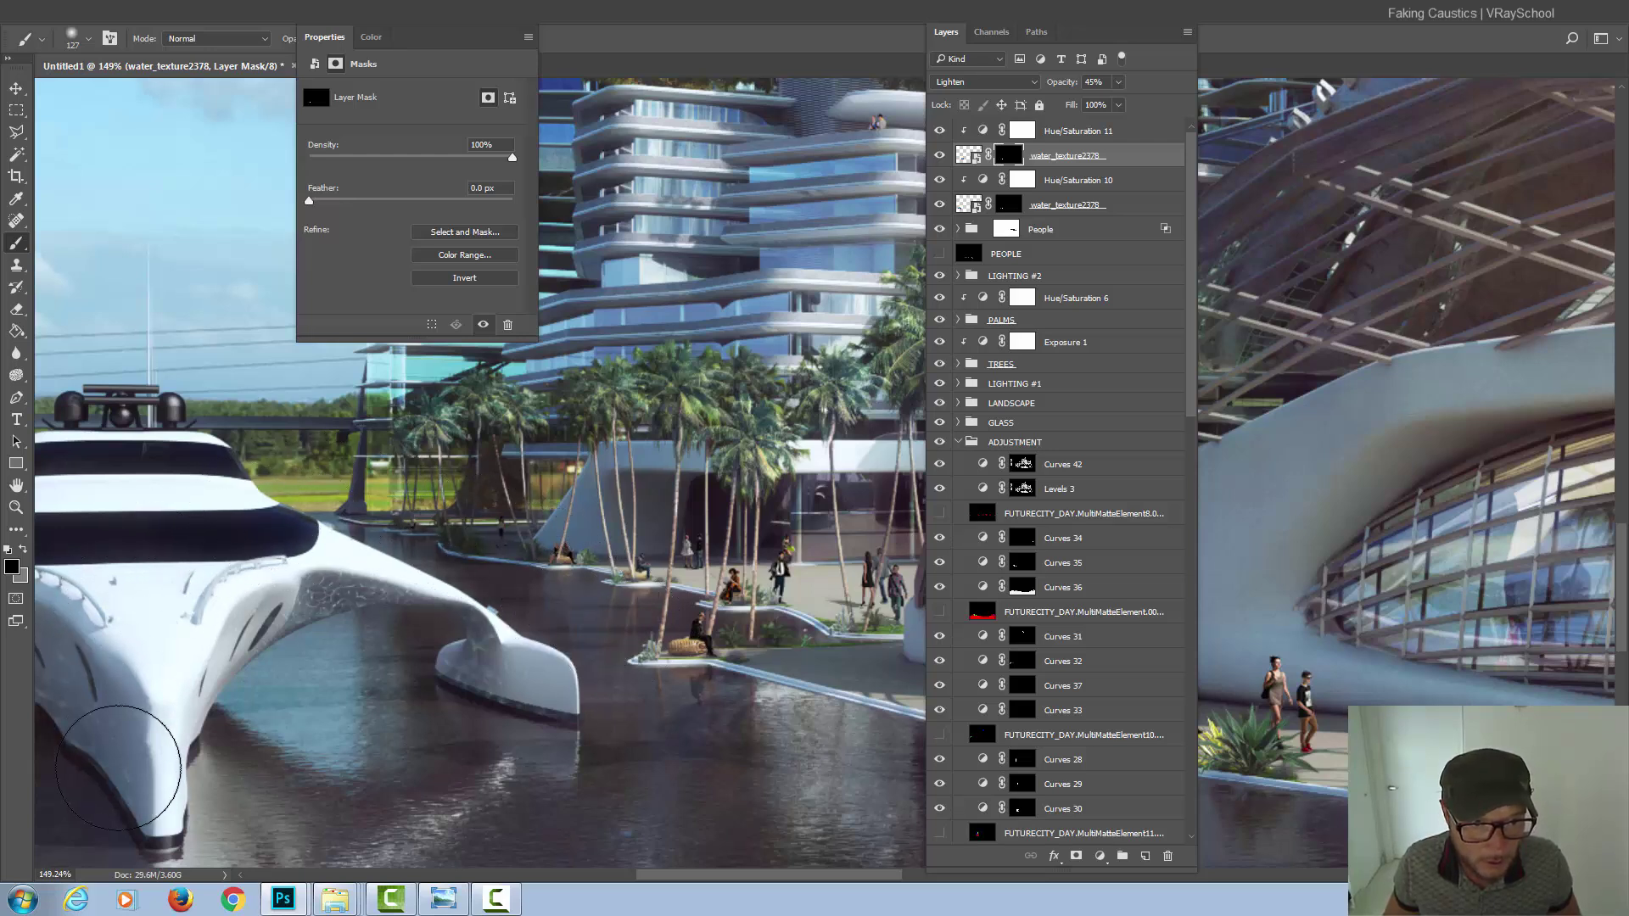
{"action": "left_click", "coordinate": [19, 88]}
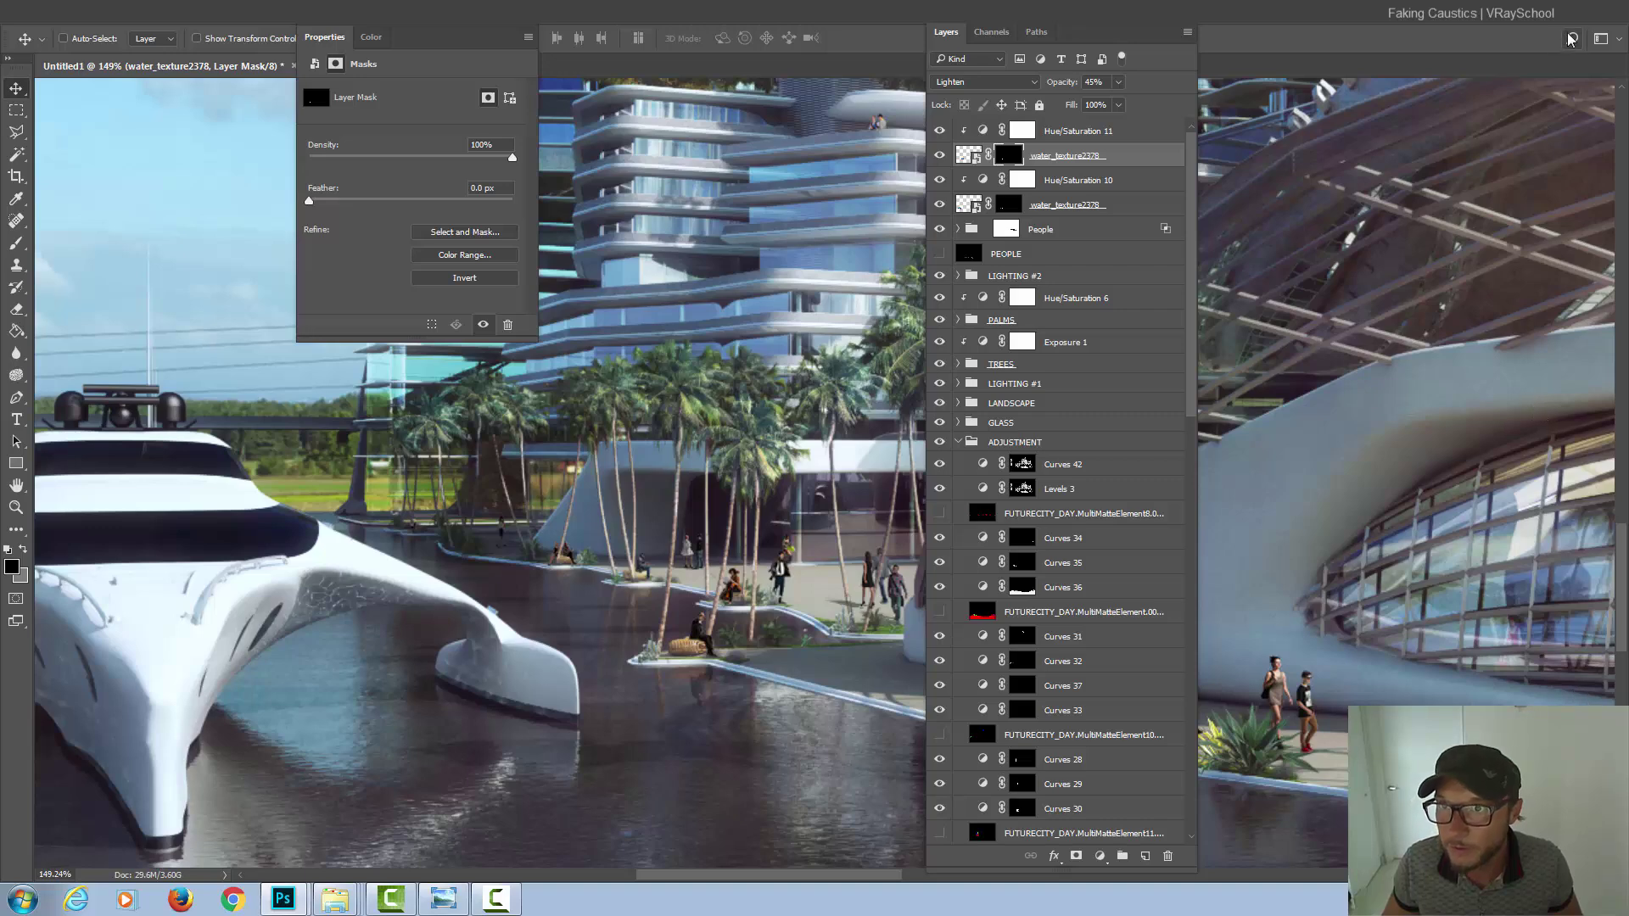
- Drop another water caustics image from the desktop, shrink it over the bow, and set 39% opacity
{"action": "left_click", "coordinate": [1602, 38]}
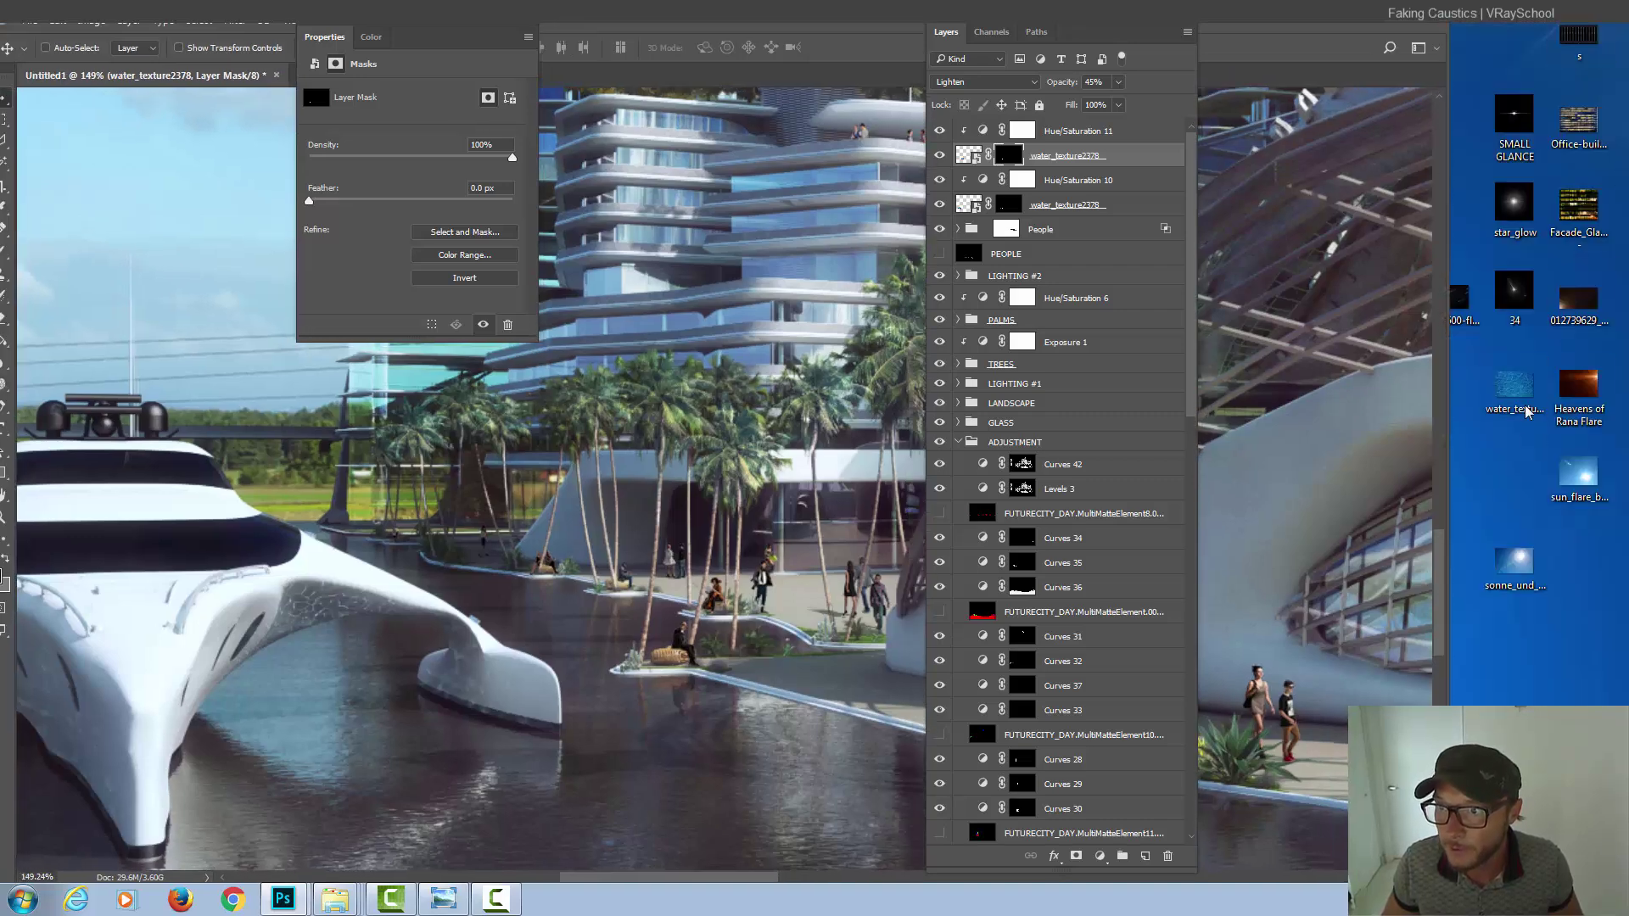
{"action": "left_click", "coordinate": [1097, 131]}
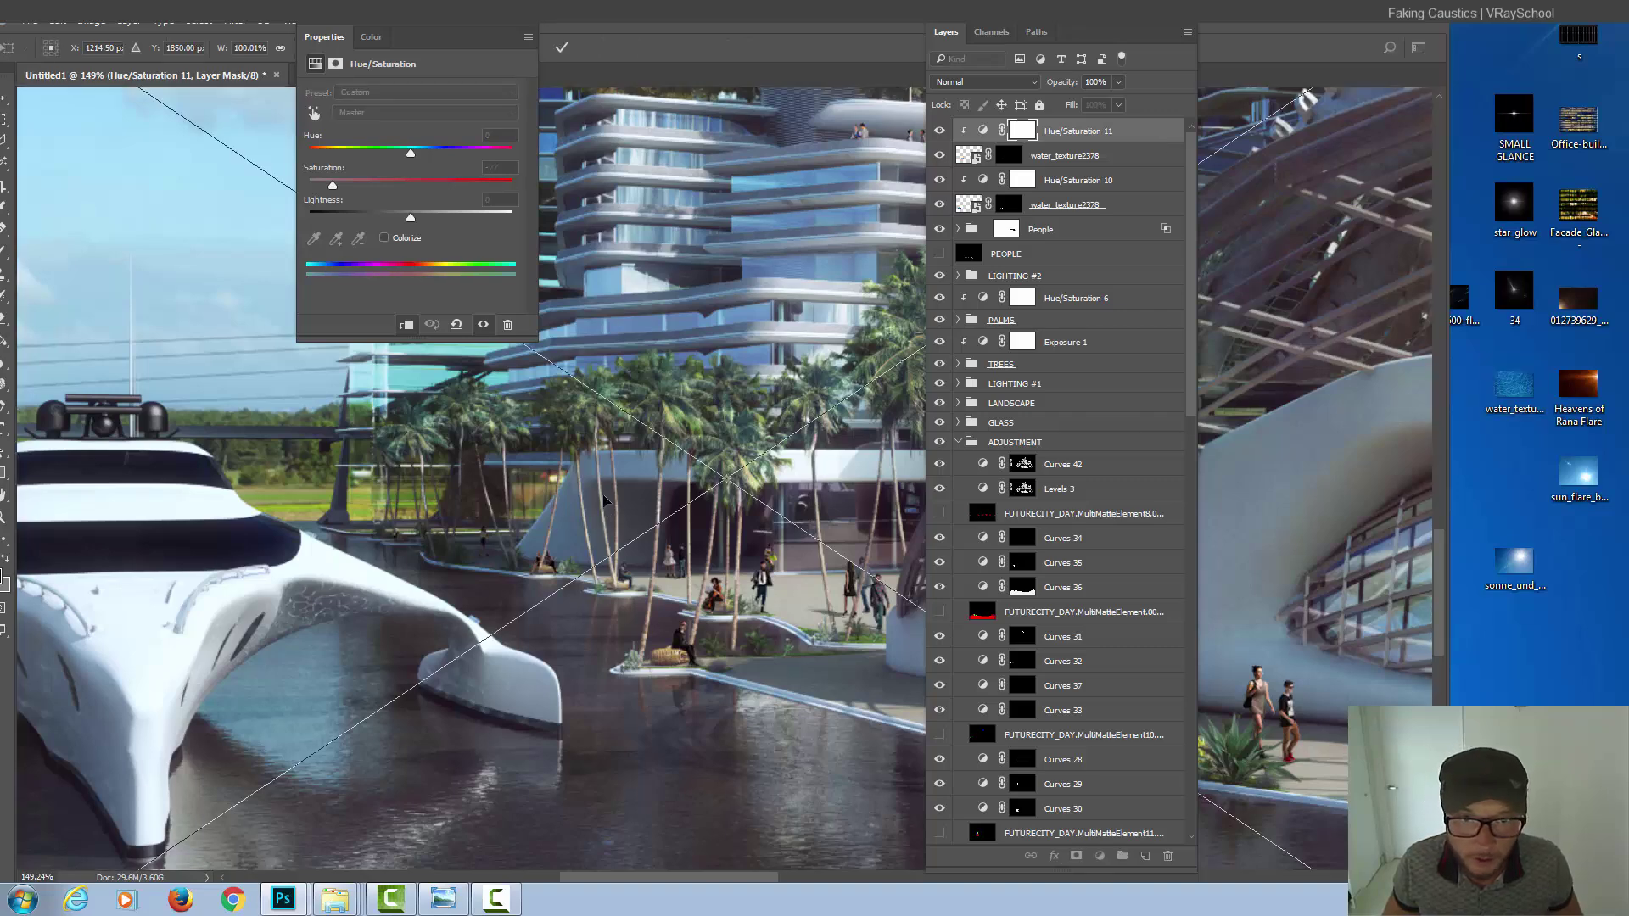
{"action": "left_click_drag", "start_coordinate": [1515, 382], "coordinate": [606, 510]}
{"action": "scroll", "coordinate": [607, 509], "scroll_direction": "down", "scroll_amount": 5}
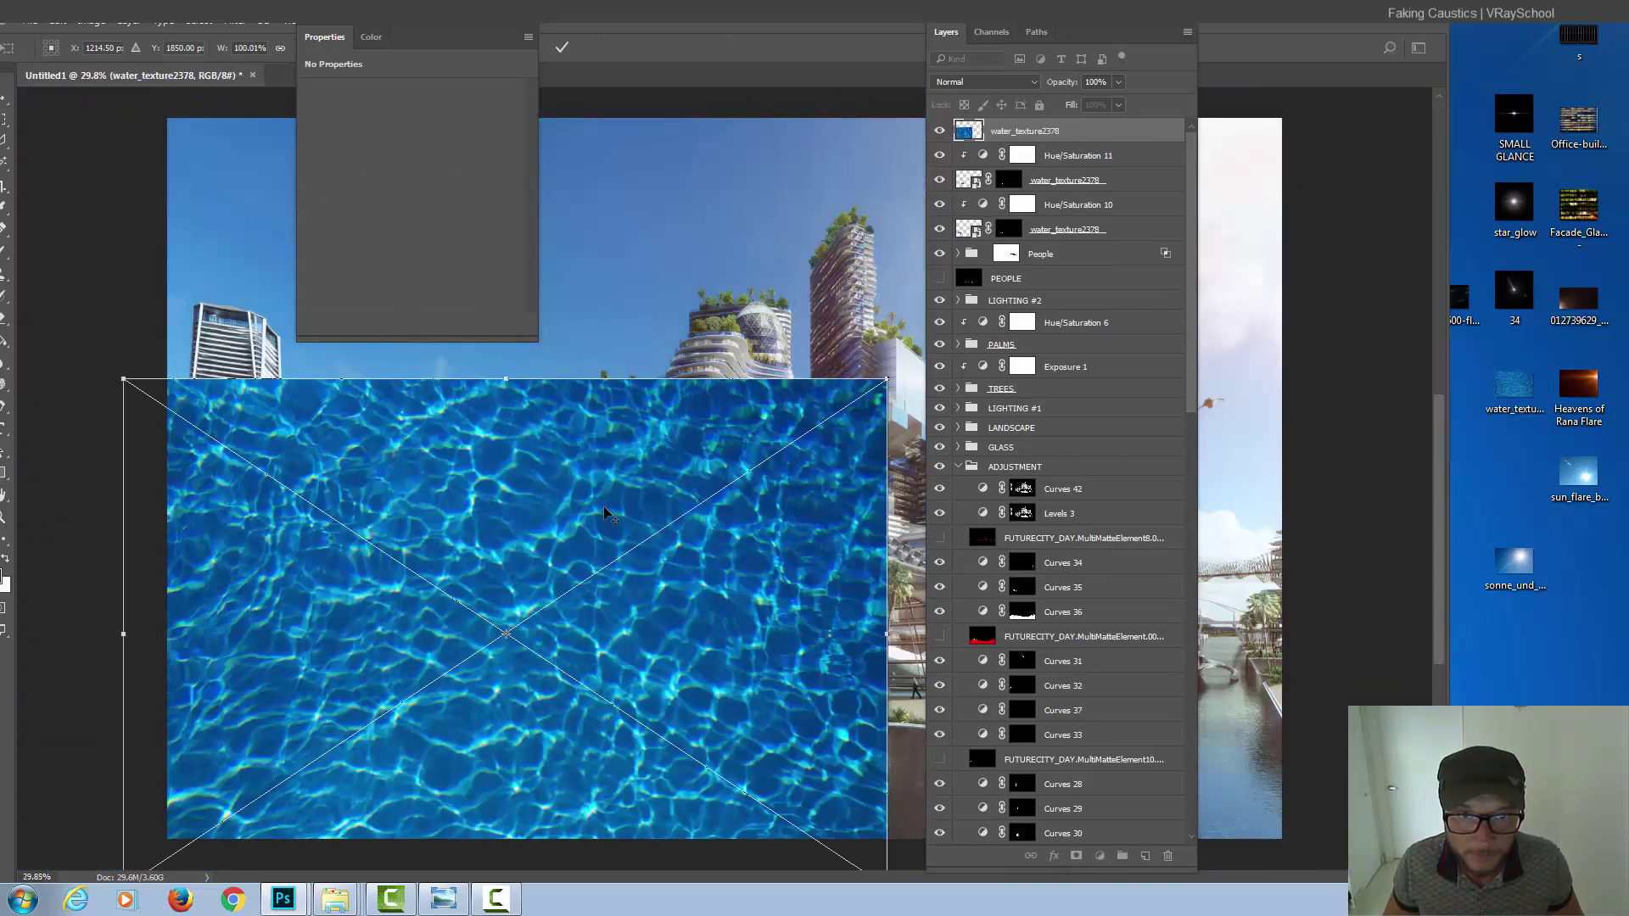
{"action": "left_click_drag", "start_coordinate": [860, 399], "coordinate": [579, 626]}
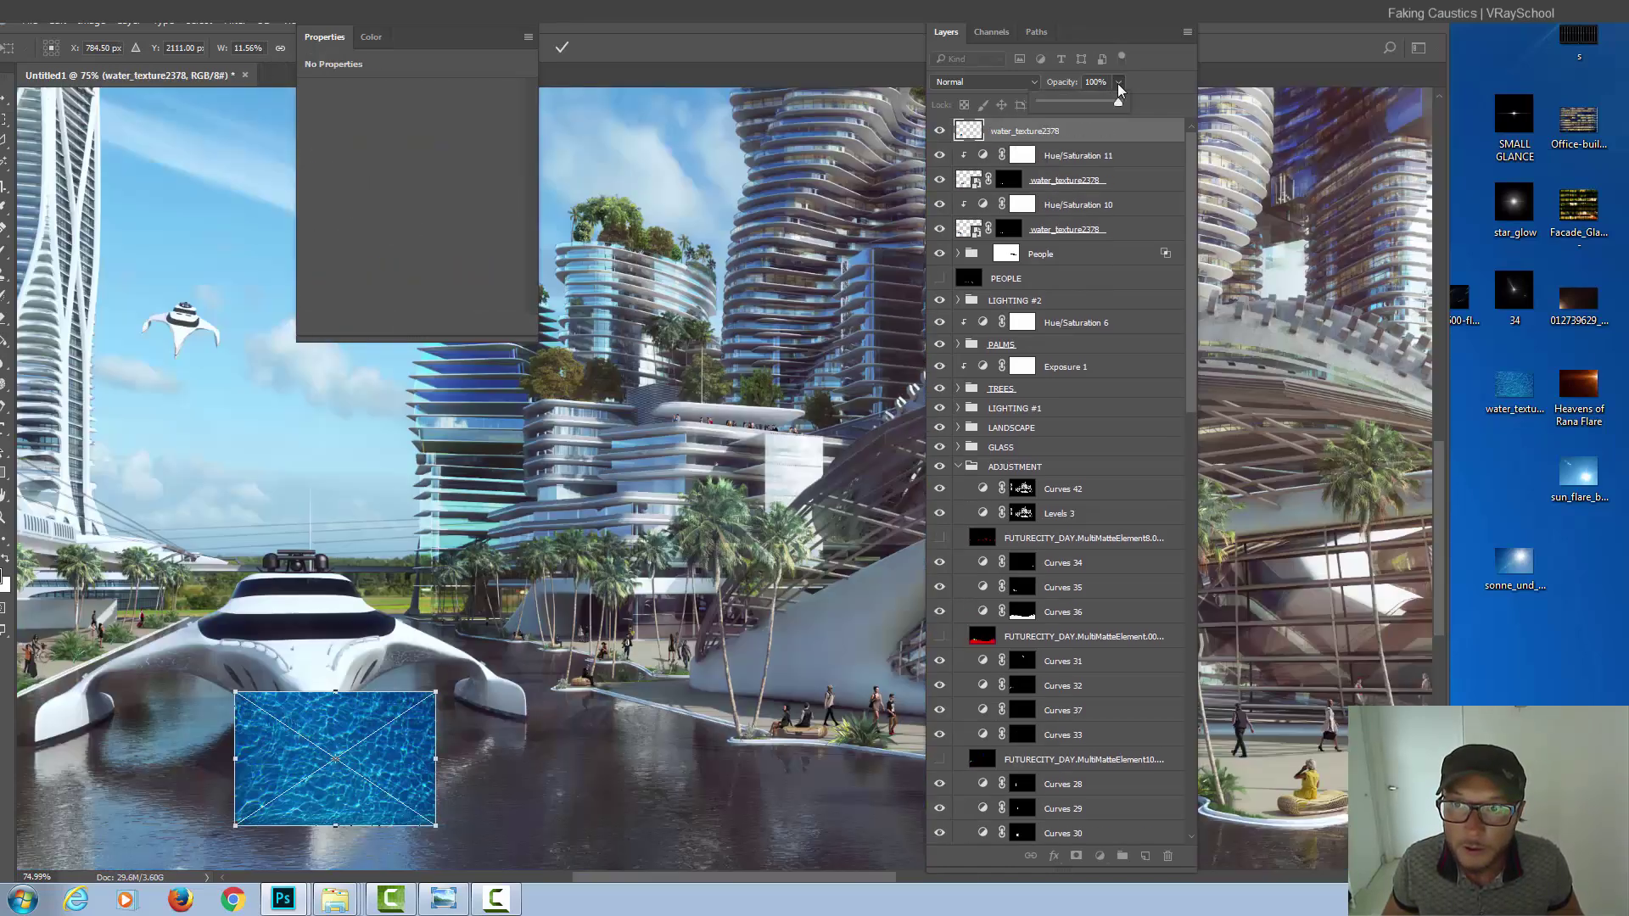
{"action": "left_click_drag", "start_coordinate": [1074, 105], "coordinate": [1065, 105]}
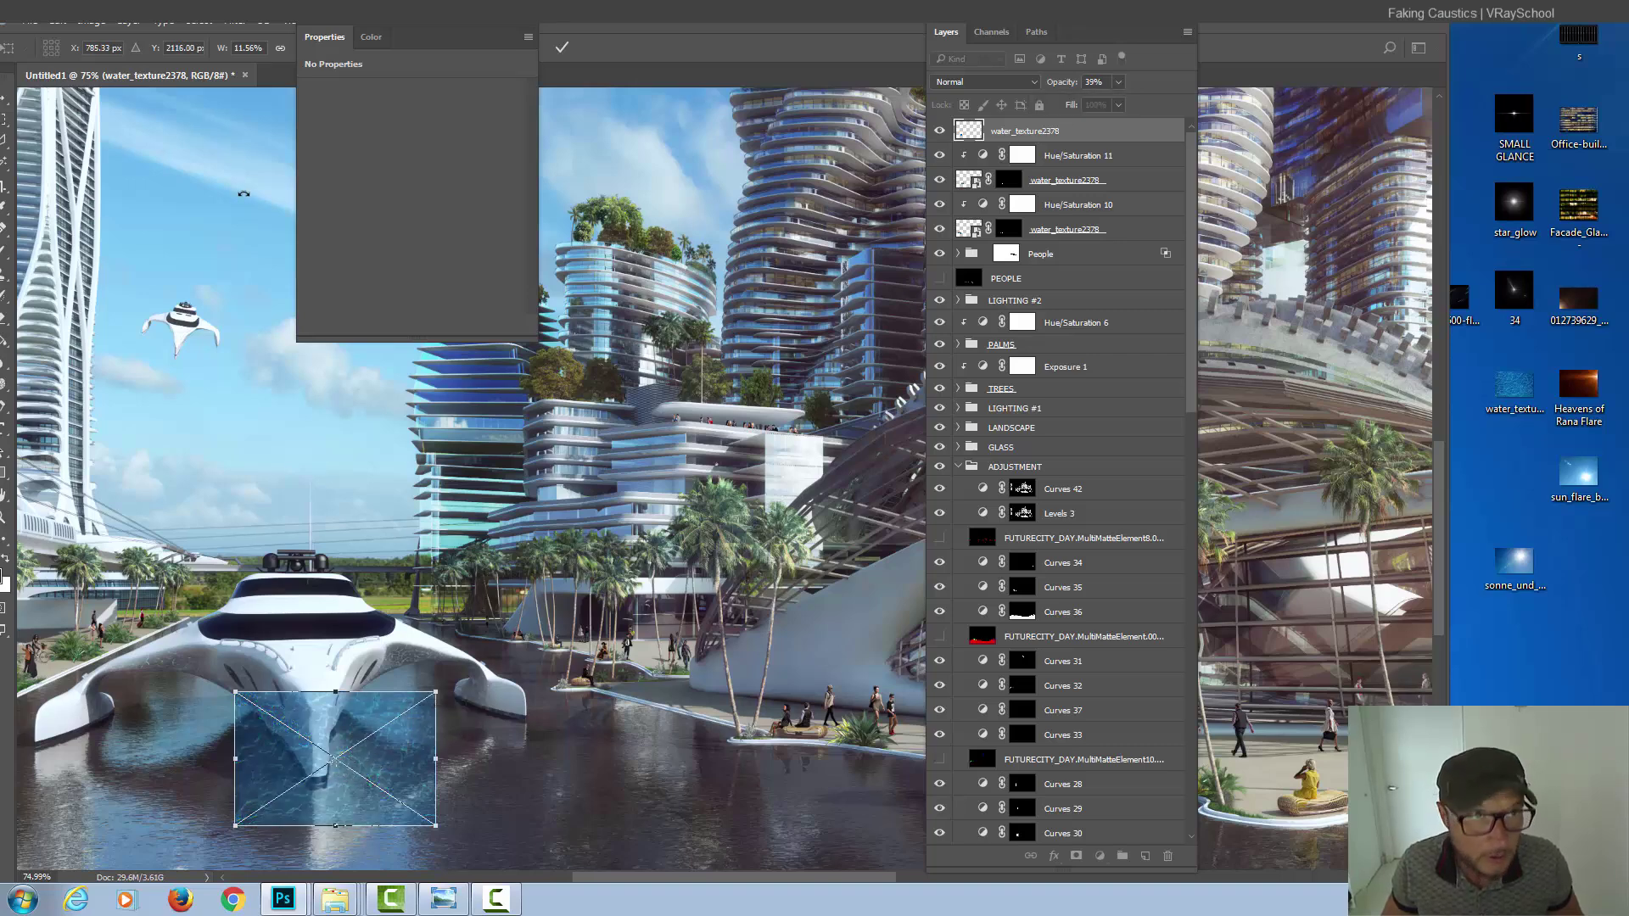
{"action": "left_click", "coordinate": [133, 28]}
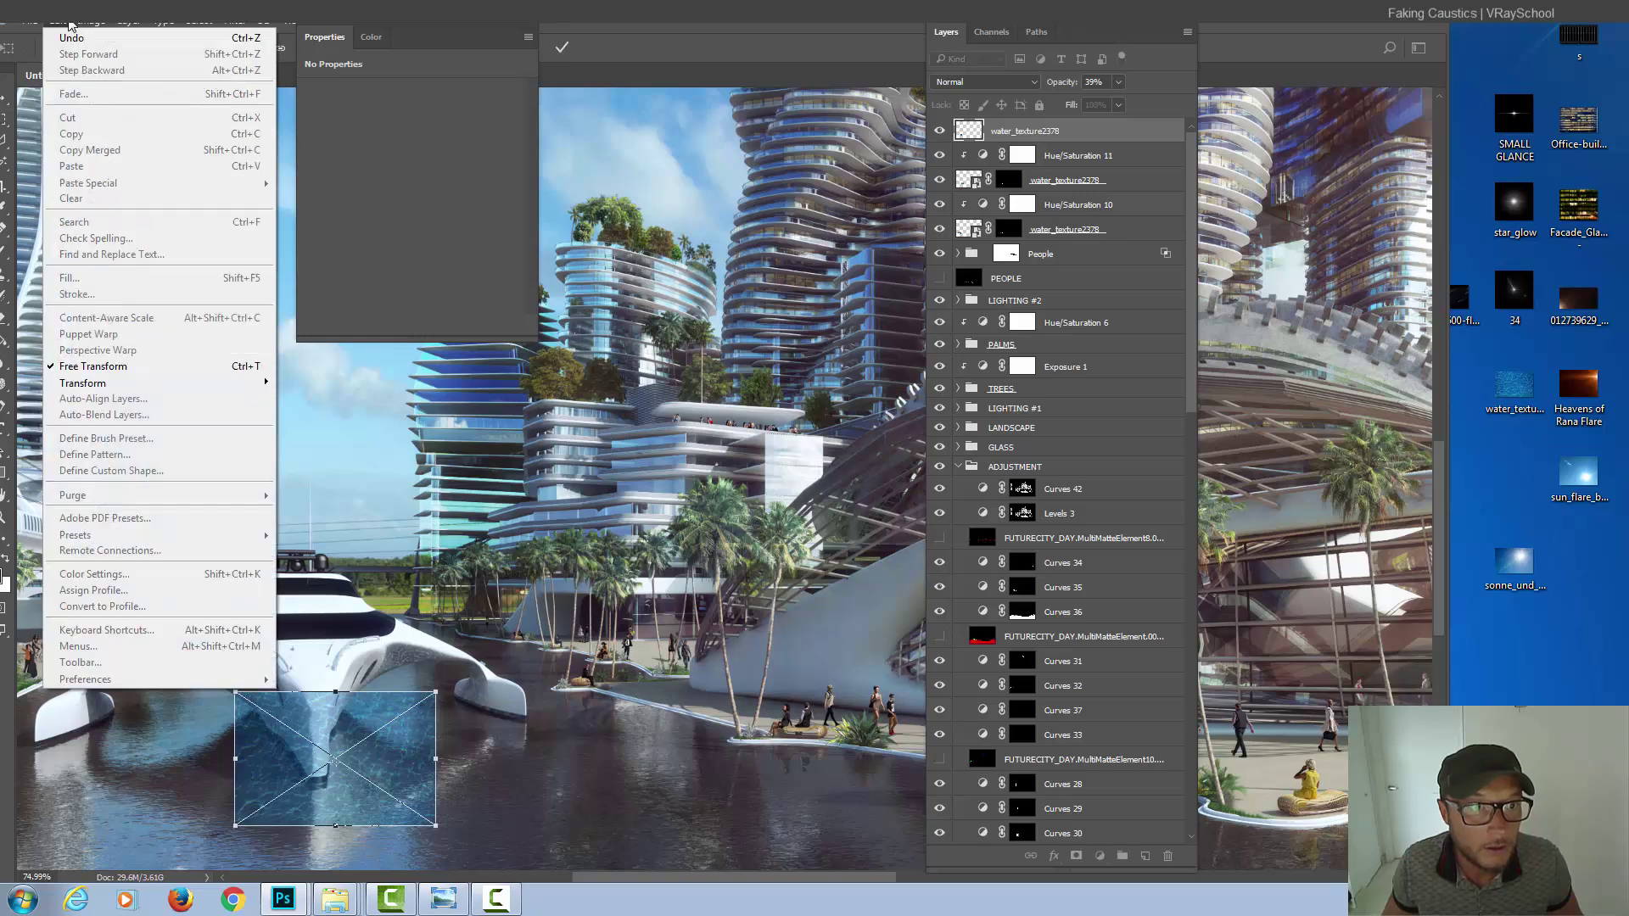
{"action": "mouse_move", "coordinate": [82, 381]}
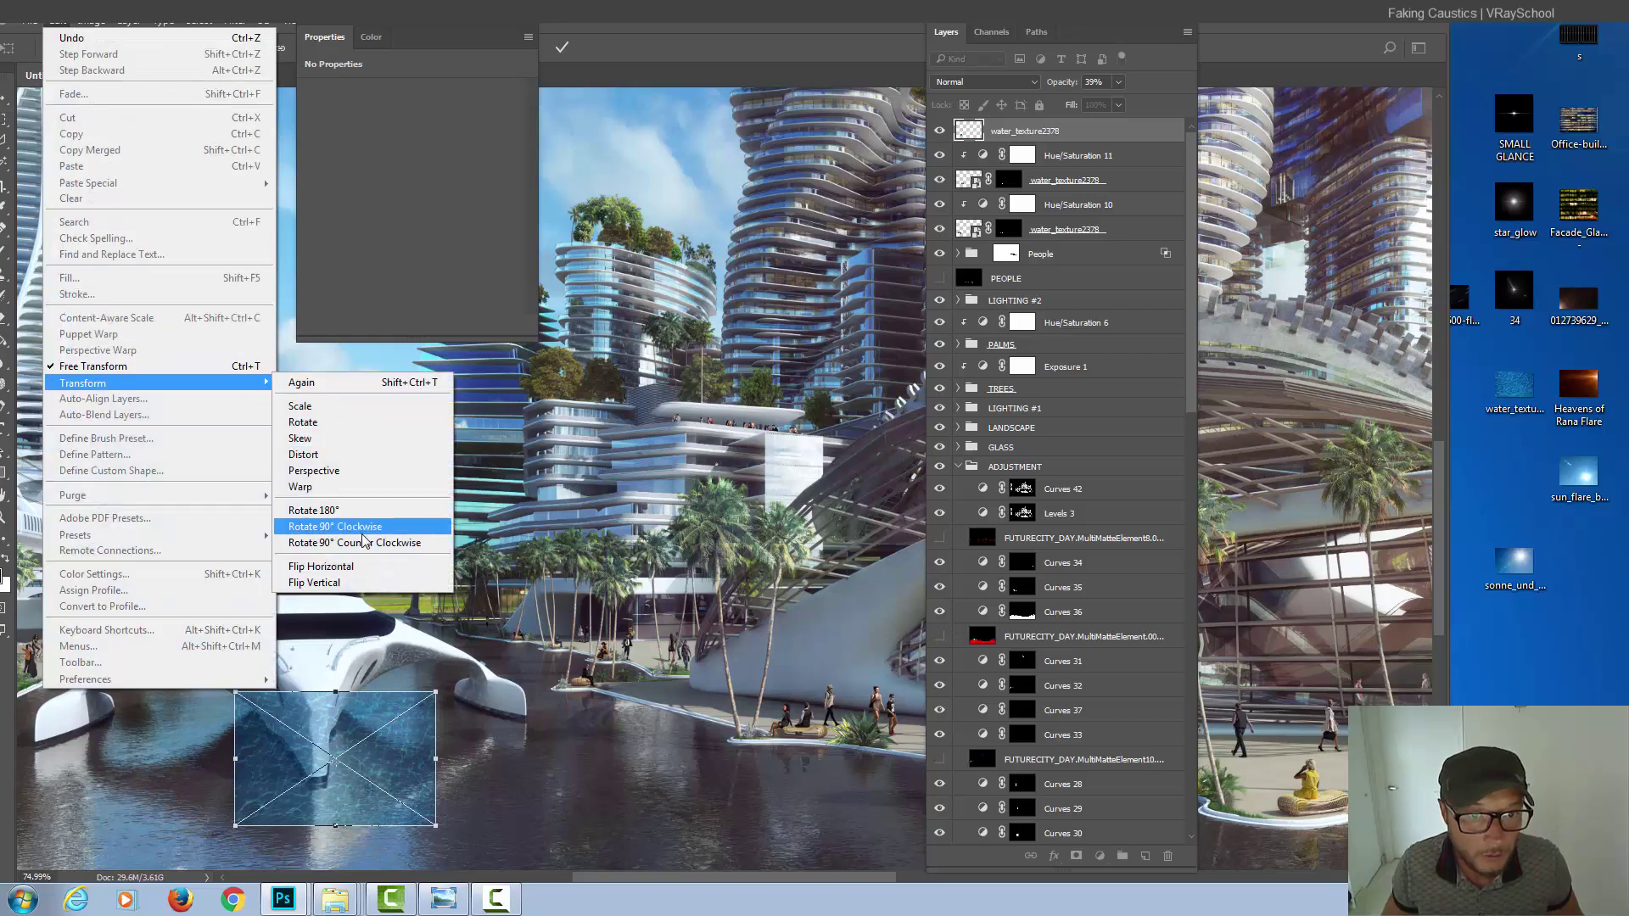
- Warp the new water texture to follow the curved bow of the hull and commit it
{"action": "left_click", "coordinate": [383, 495]}
{"action": "scroll", "coordinate": [354, 713], "scroll_direction": "up", "scroll_amount": 3}
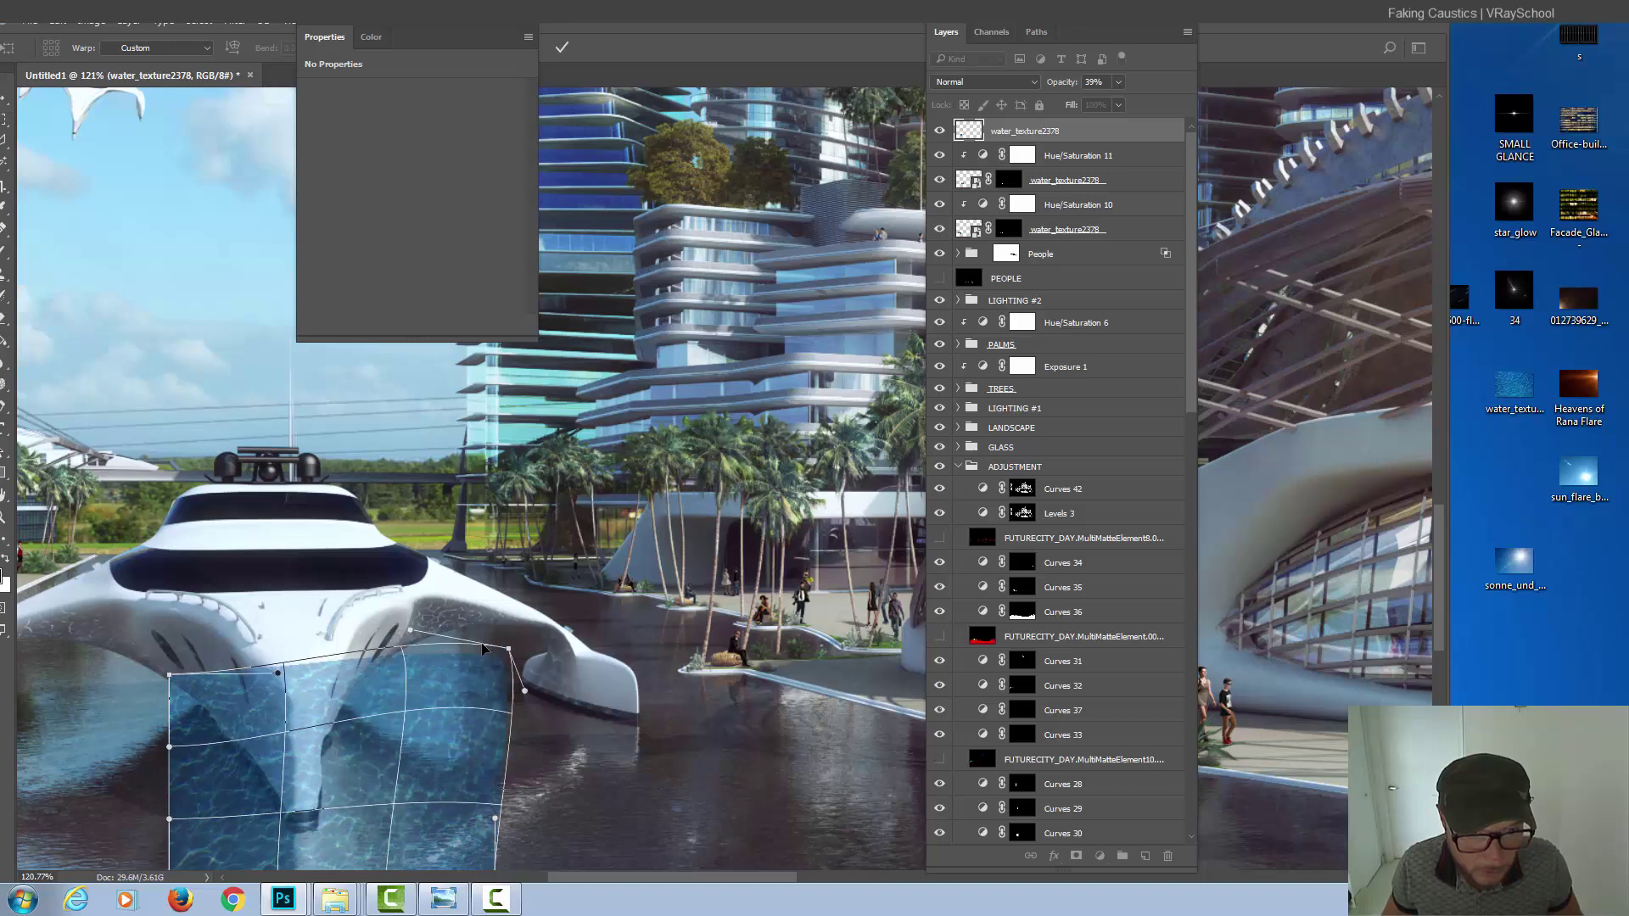
{"action": "left_click_drag", "start_coordinate": [448, 717], "coordinate": [421, 624]}
{"action": "left_click_drag", "start_coordinate": [385, 766], "coordinate": [332, 790]}
{"action": "scroll", "coordinate": [503, 805], "scroll_direction": "down", "scroll_amount": 2}
{"action": "mouse_move", "coordinate": [510, 757]}
{"action": "left_mouse_down"}
{"action": "mouse_move", "coordinate": [464, 678]}
{"action": "mouse_move", "coordinate": [329, 699]}
{"action": "mouse_move", "coordinate": [347, 671]}
{"action": "left_mouse_up"}
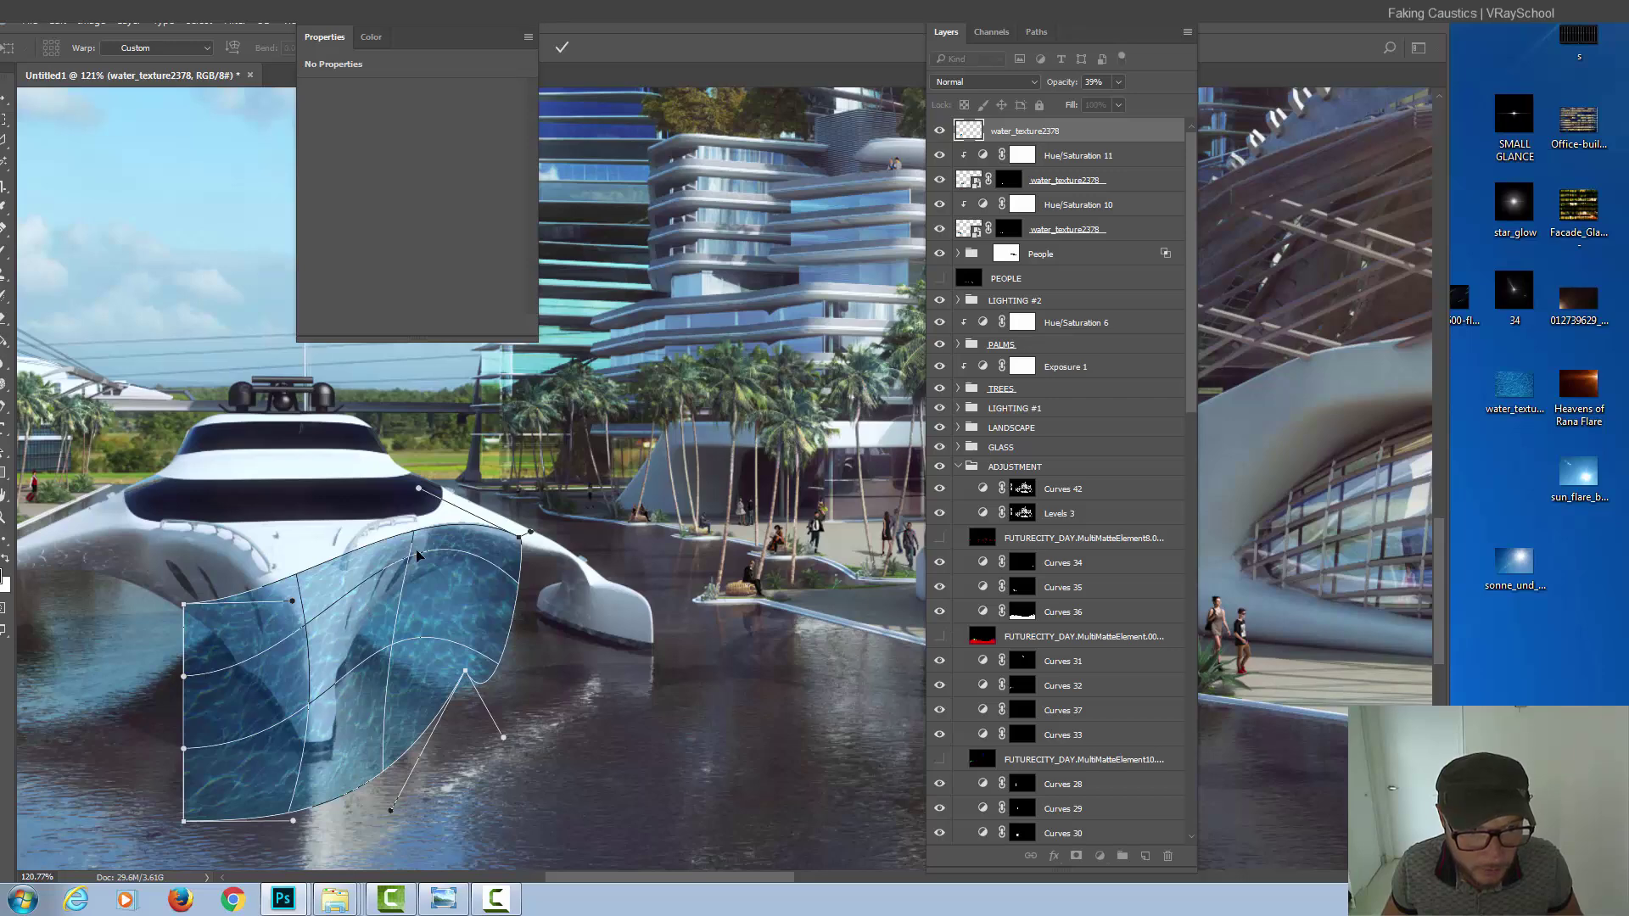
{"action": "left_click_drag", "start_coordinate": [424, 588], "coordinate": [431, 582]}
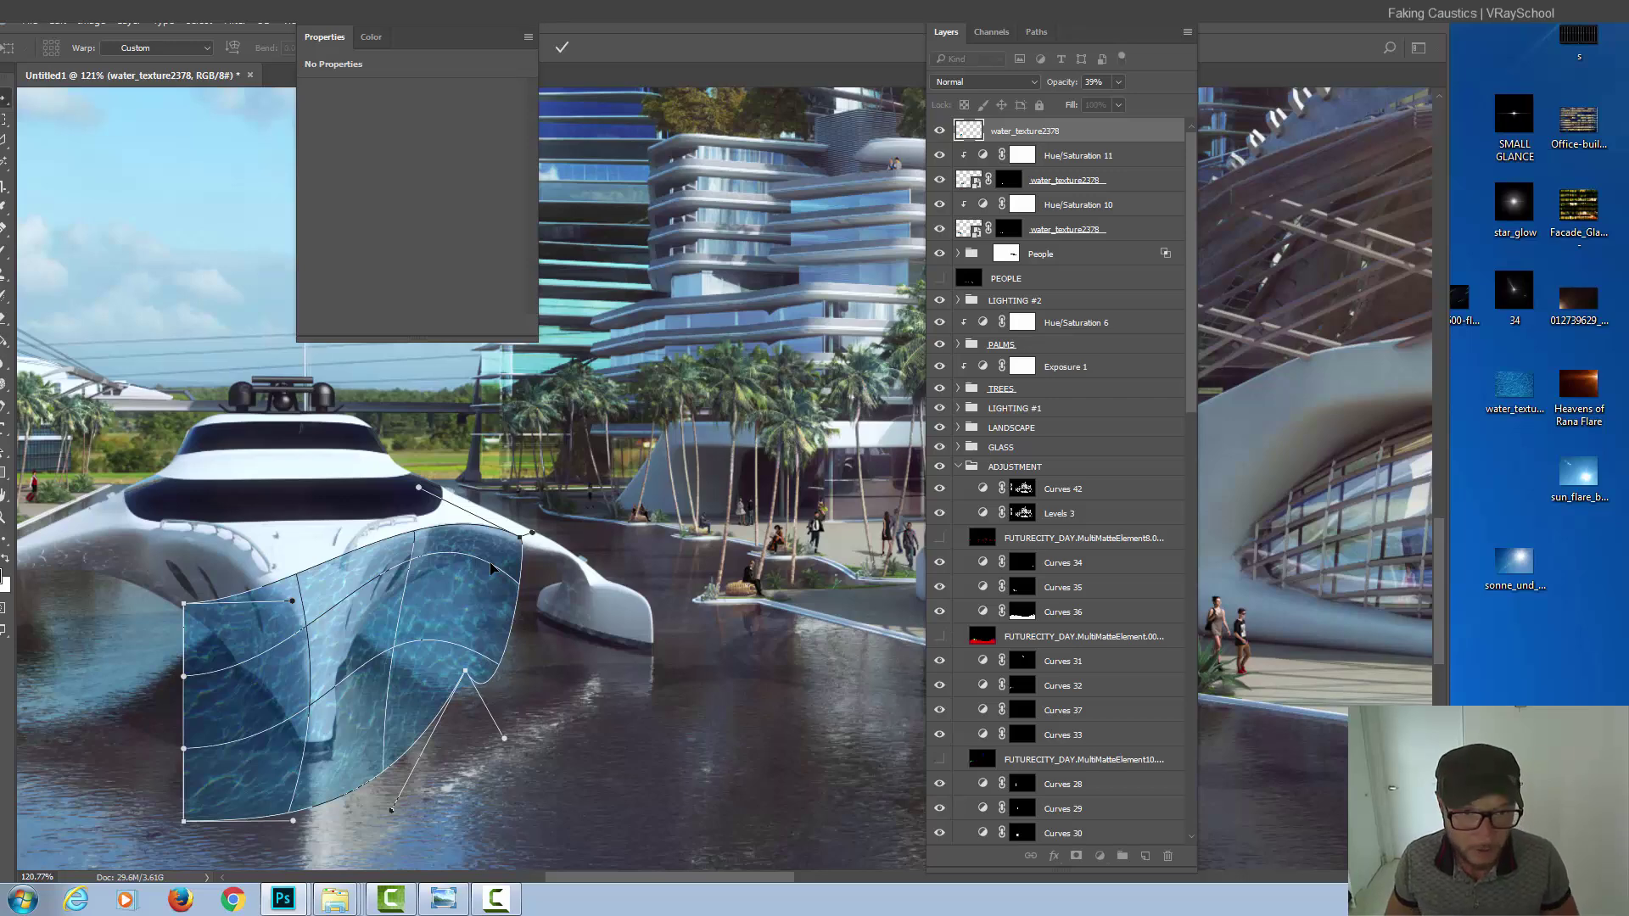
{"action": "key", "text": "Return"}
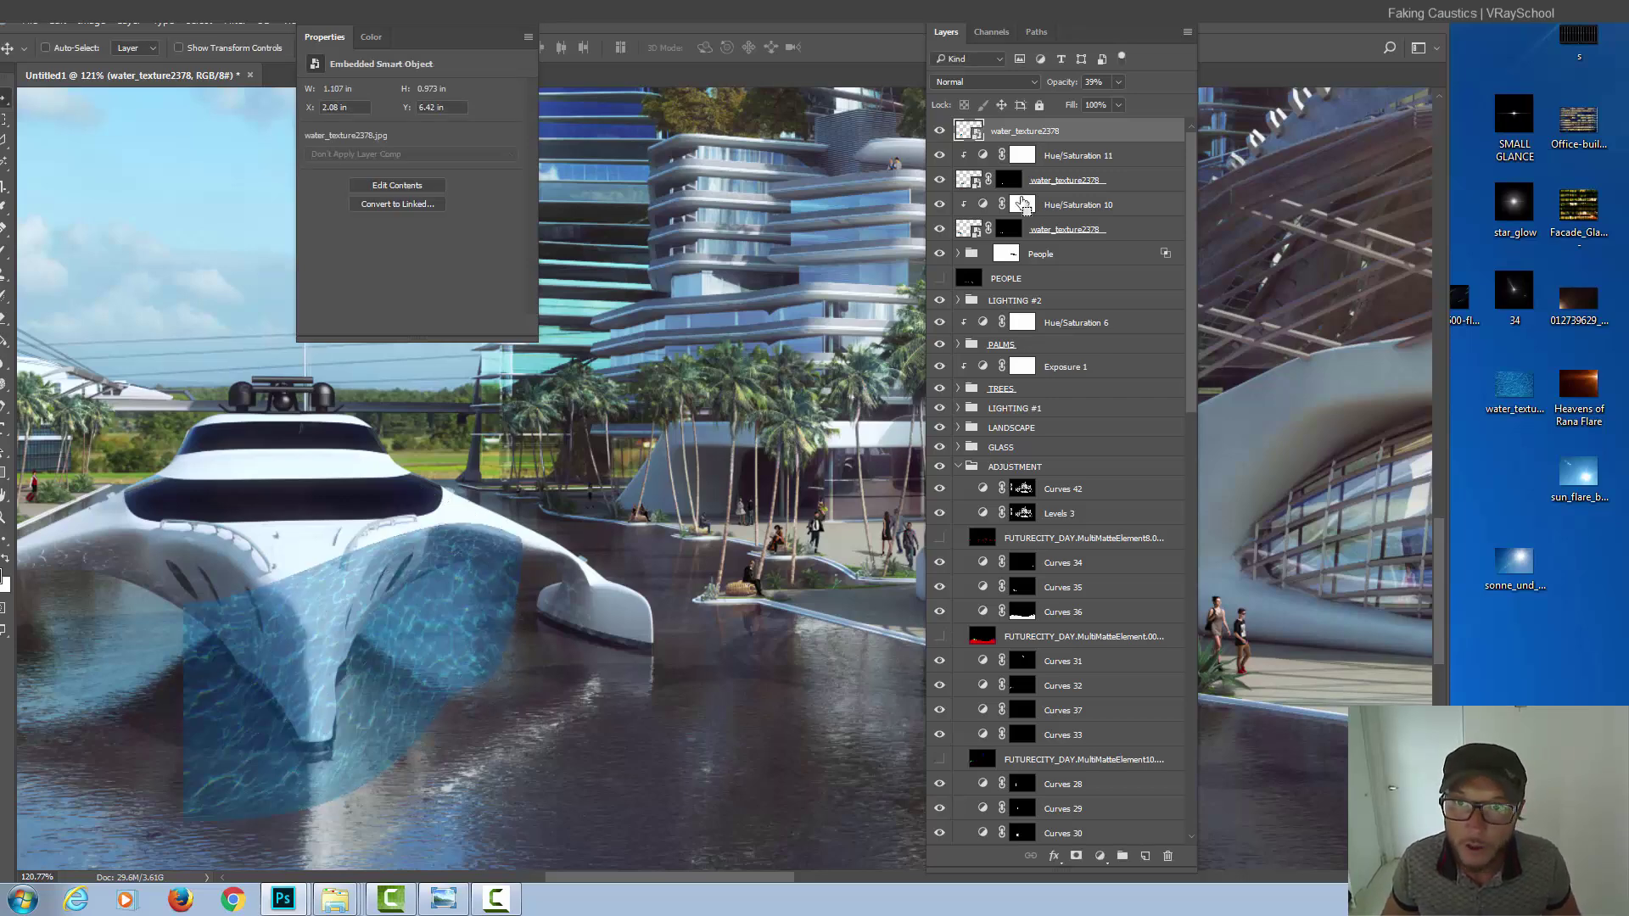
- Load the hull outline from an existing texture mask and pick the Curves 35 layer
{"action": "left_click", "coordinate": [1010, 181], "text": "ctrl"}
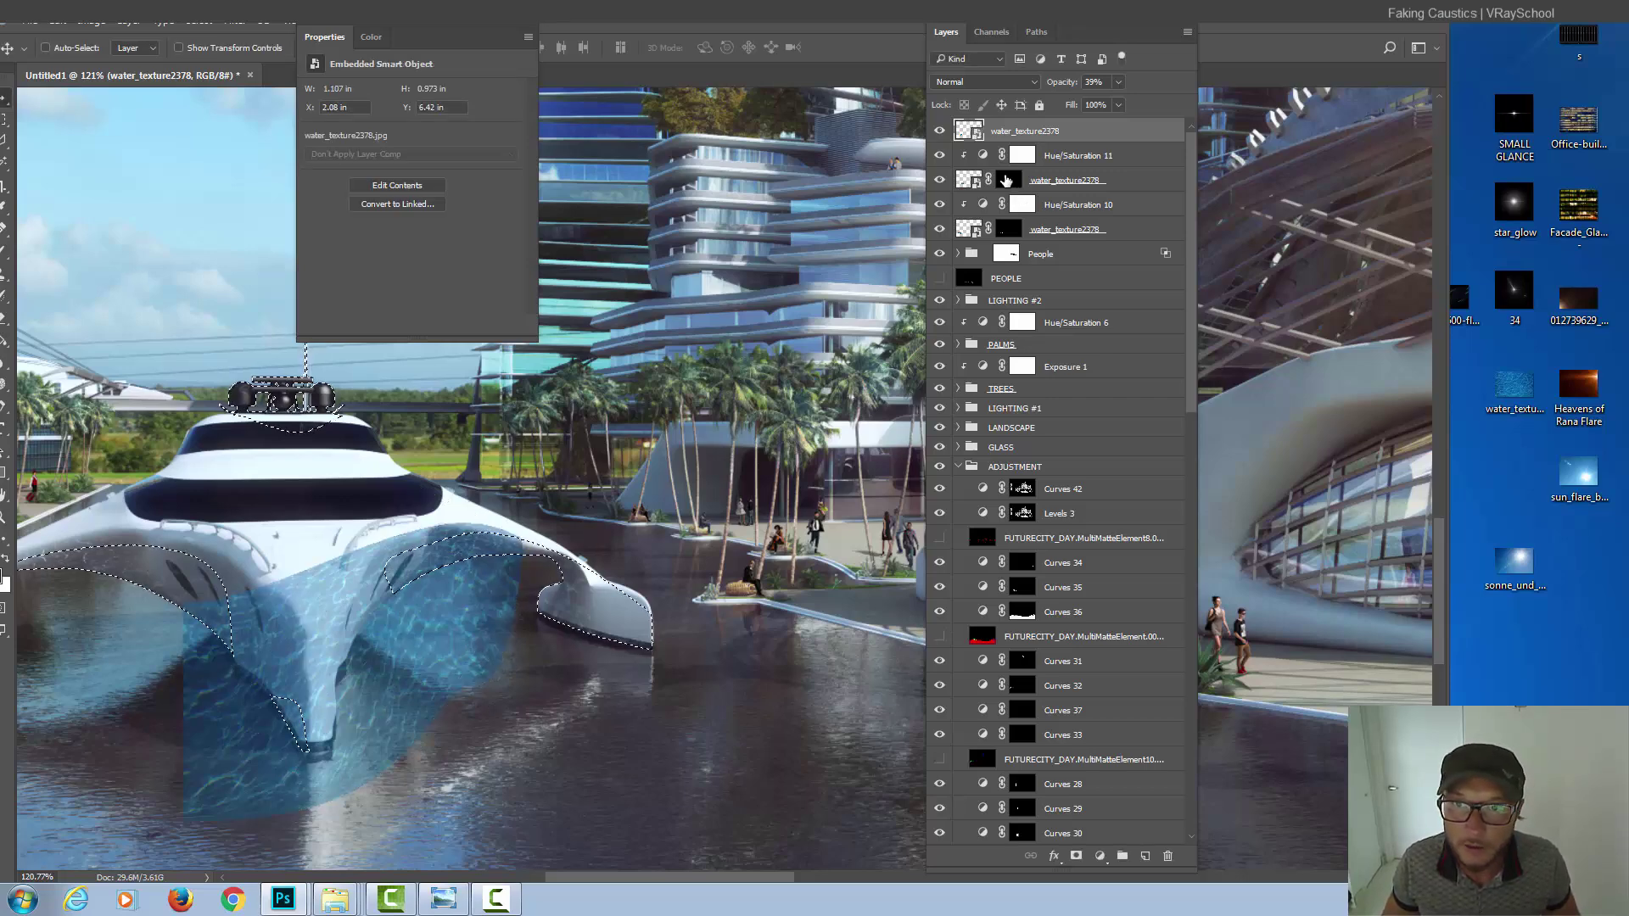
{"action": "left_click", "coordinate": [1010, 181]}
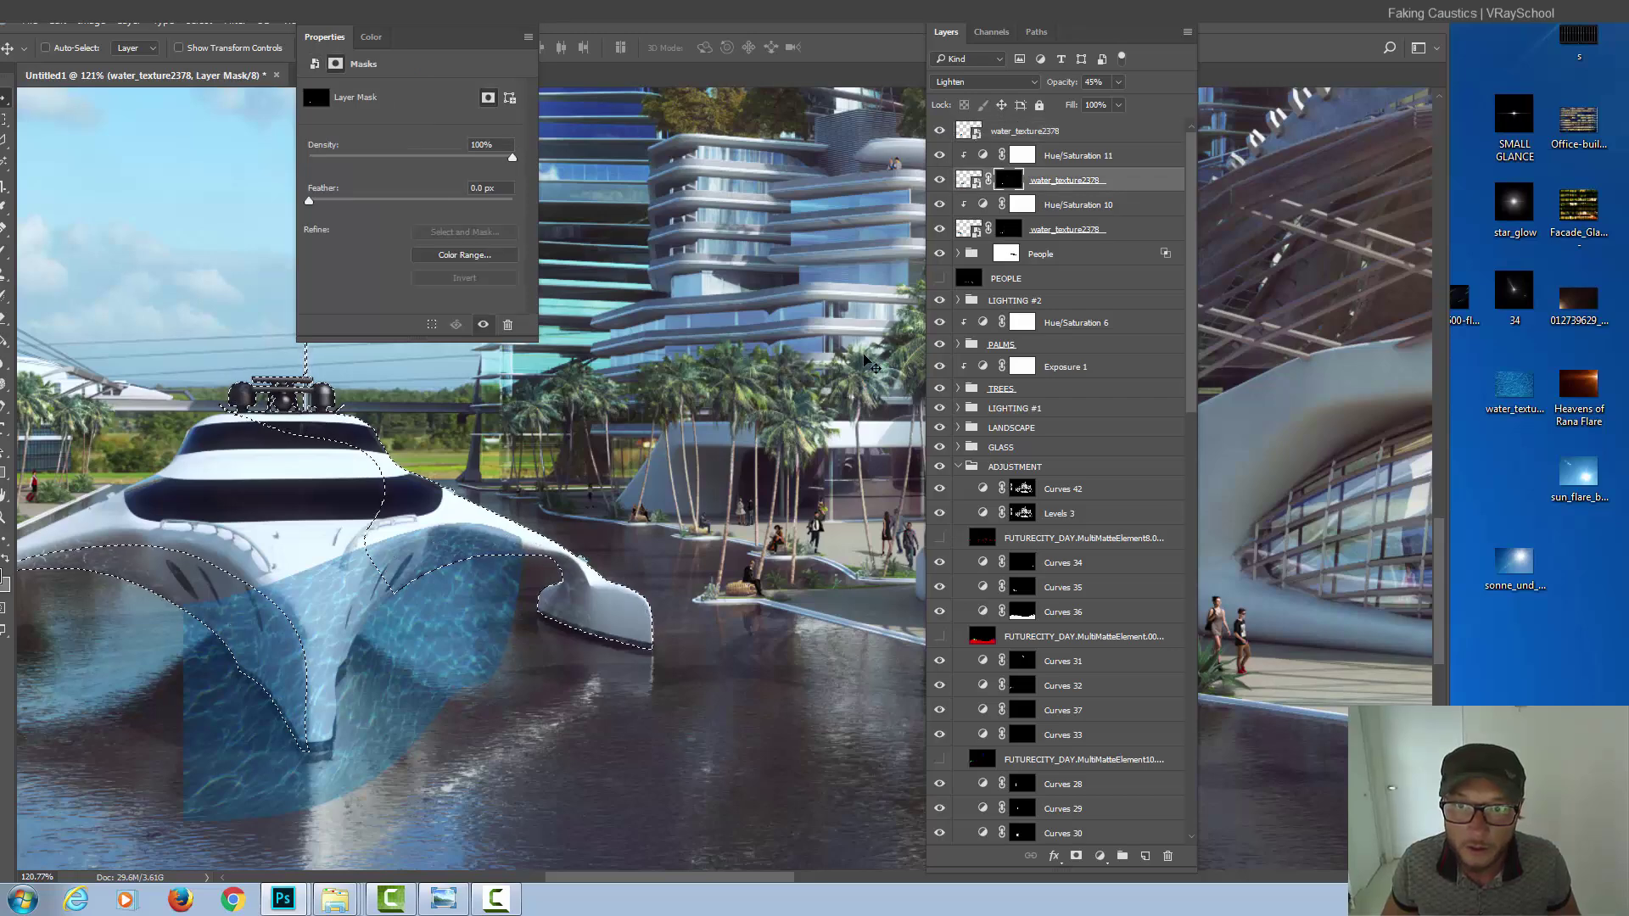
{"action": "key", "text": "ctrl+d"}
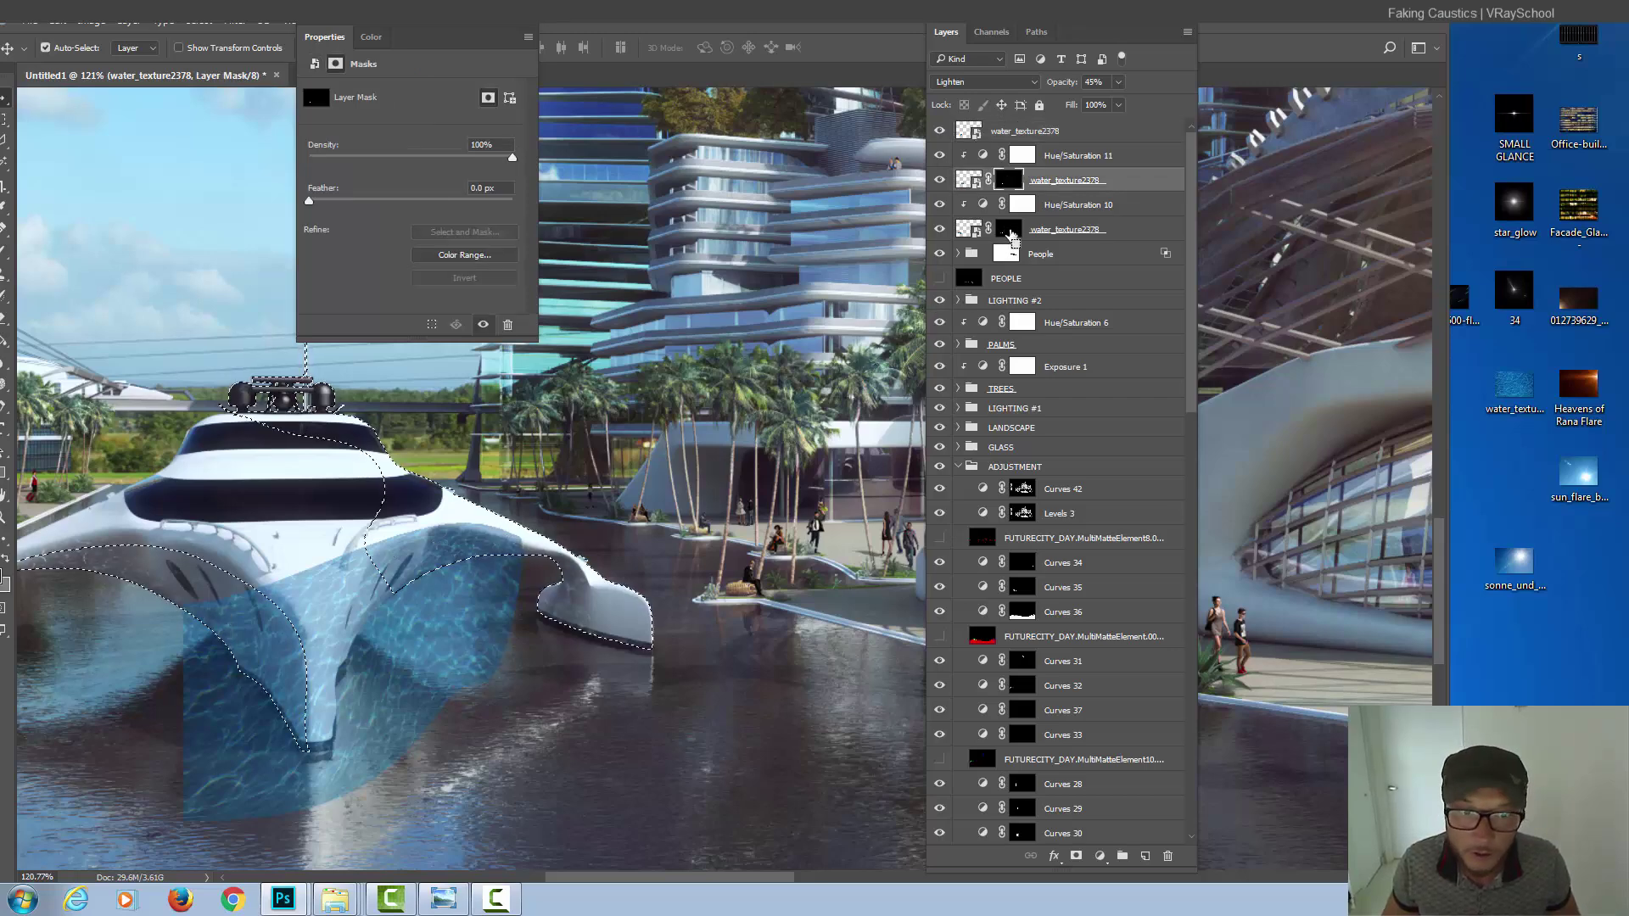
{"action": "left_click", "coordinate": [294, 383], "text": "ctrl"}
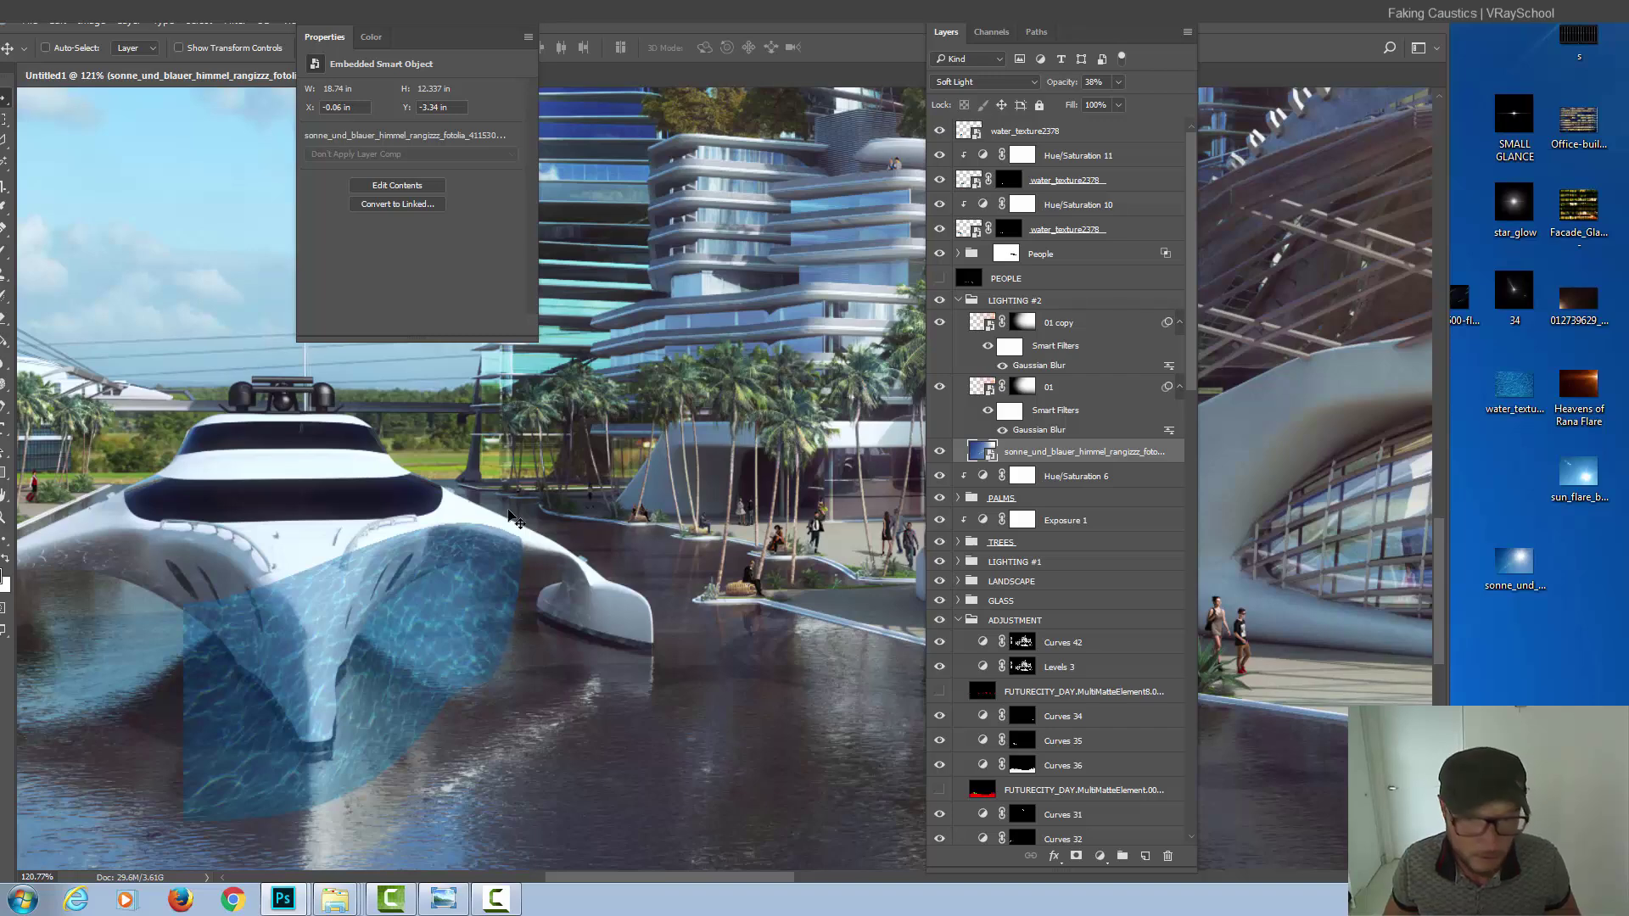
{"action": "right_click", "coordinate": [360, 369]}
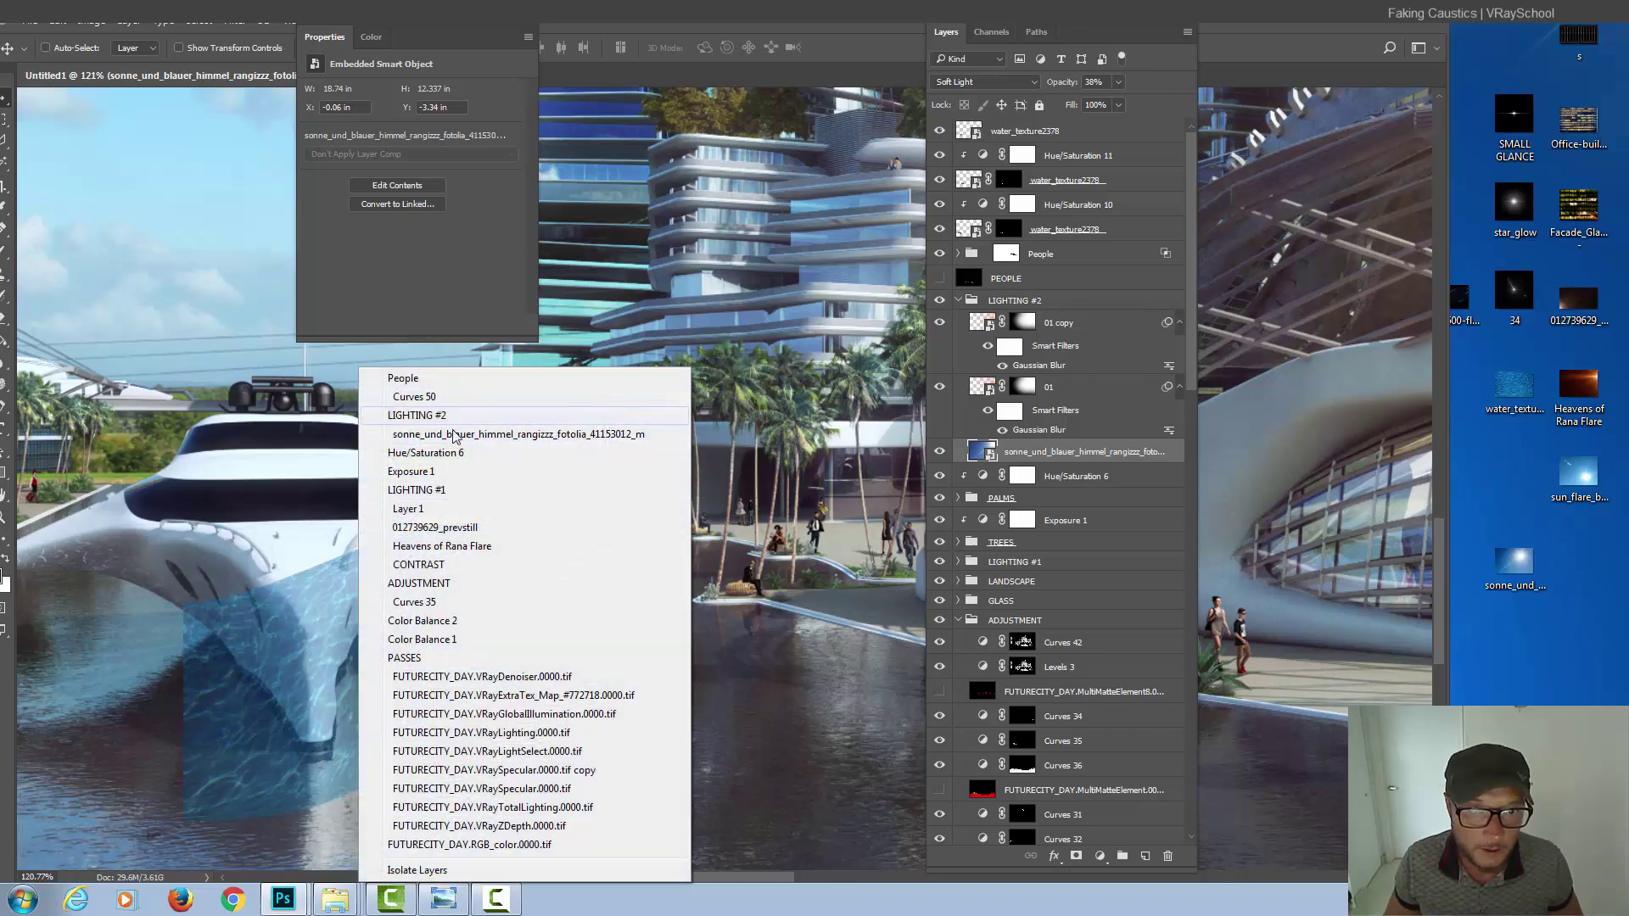
{"action": "right_click", "coordinate": [377, 299]}
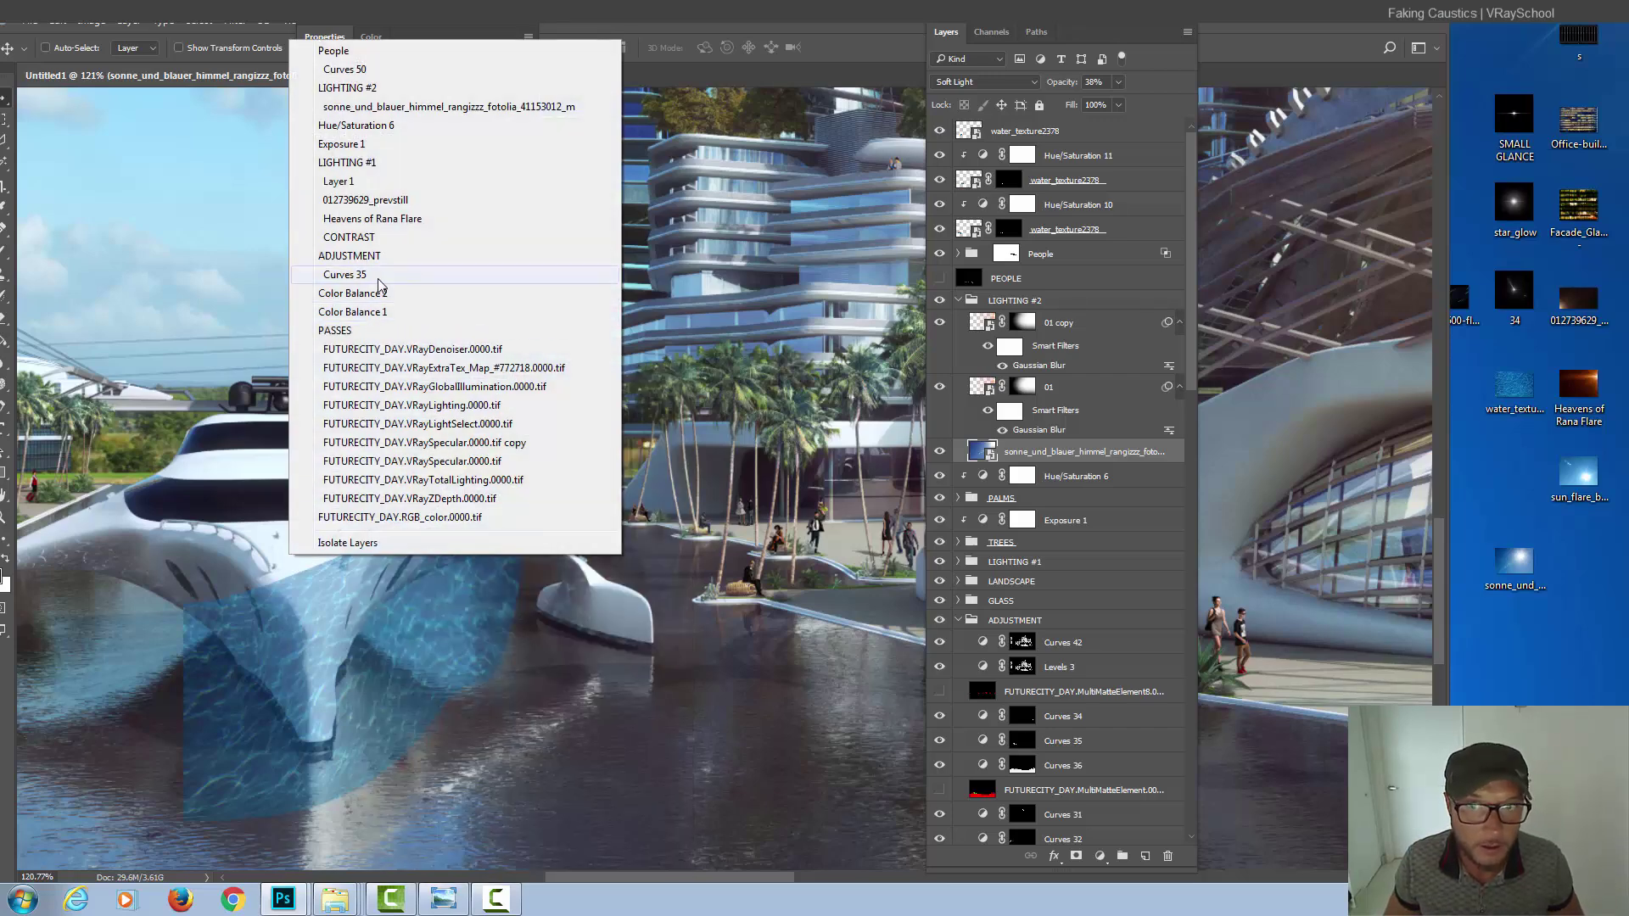
{"action": "left_click", "coordinate": [343, 274]}
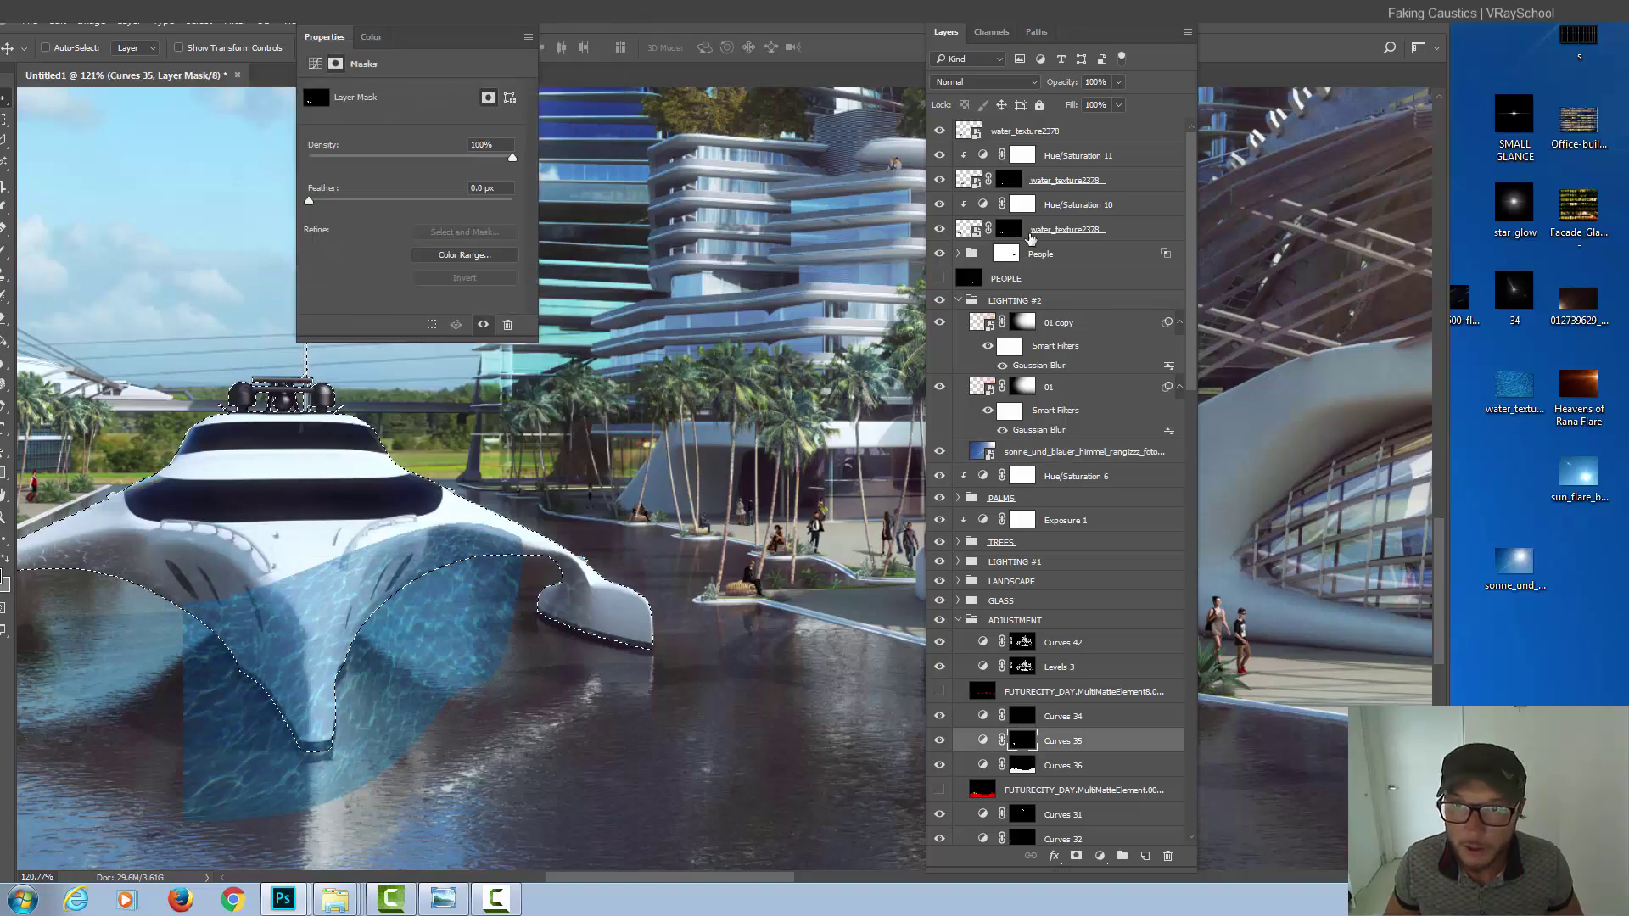
- Mask the top water texture to the hull selection and blend it in Lighten mode
{"action": "left_click", "coordinate": [1025, 131]}
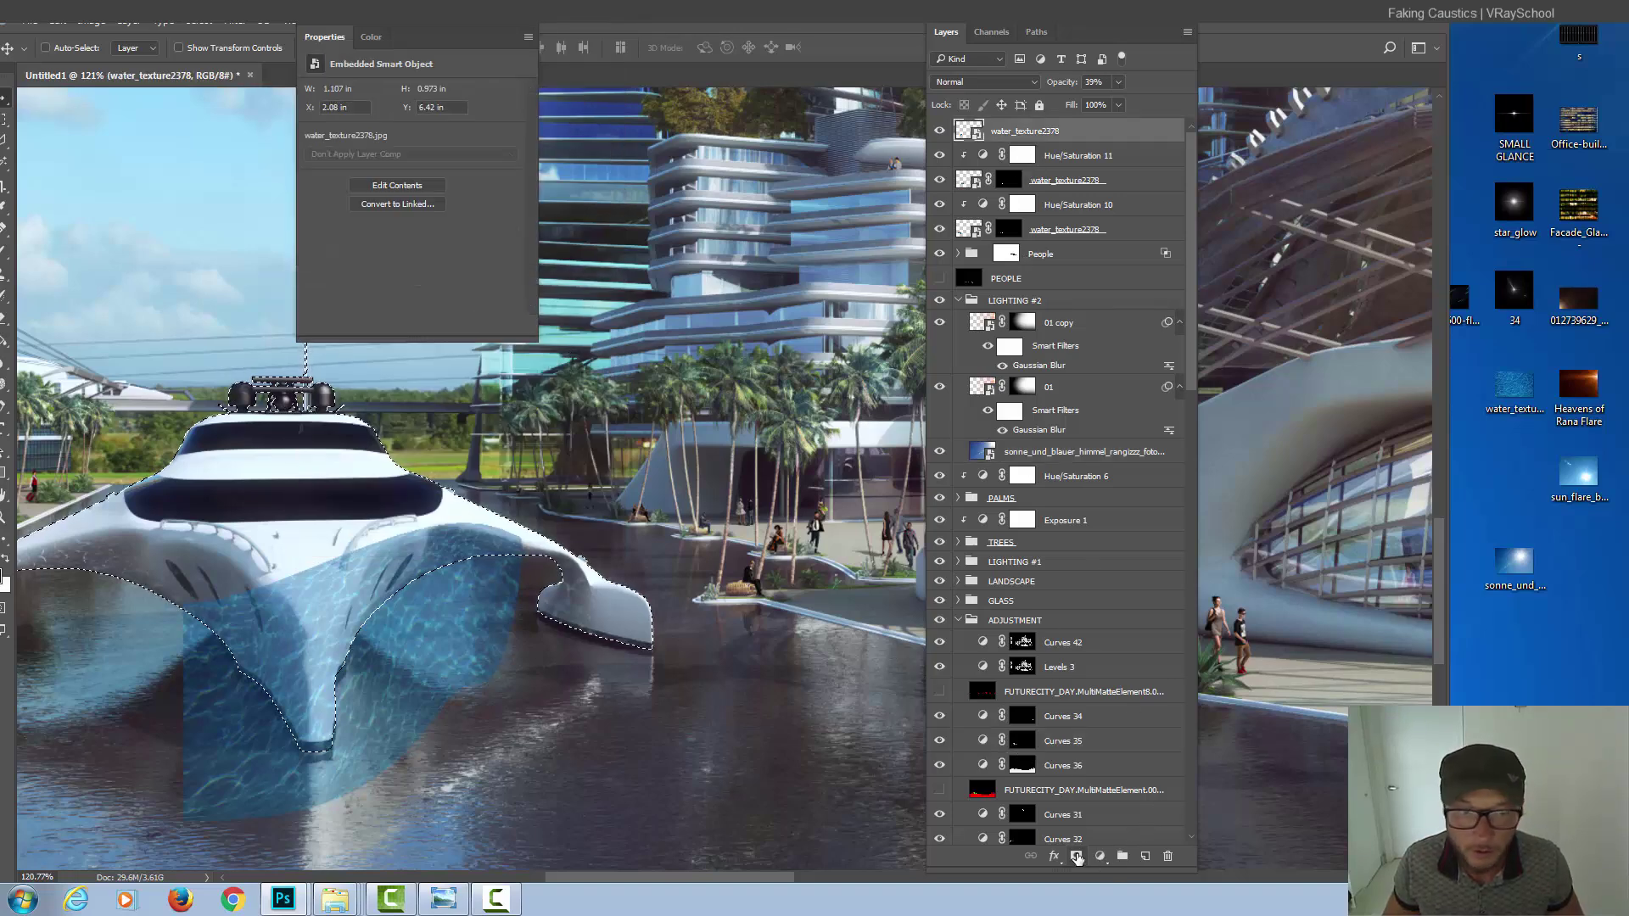
{"action": "left_click", "coordinate": [1079, 859]}
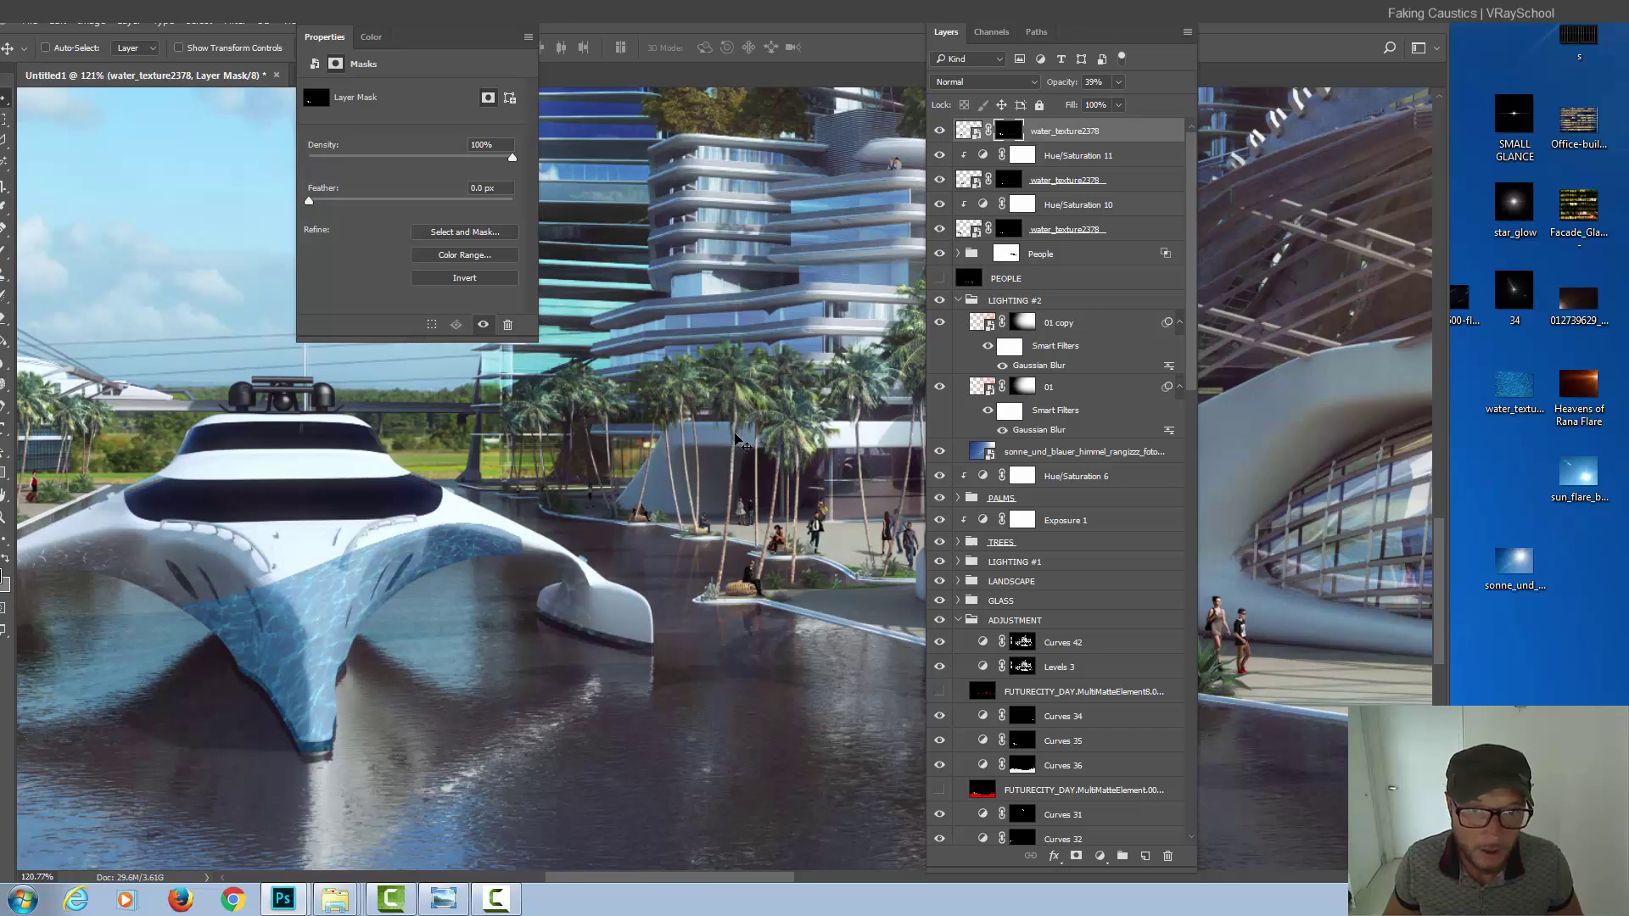
{"action": "left_click", "coordinate": [981, 81]}
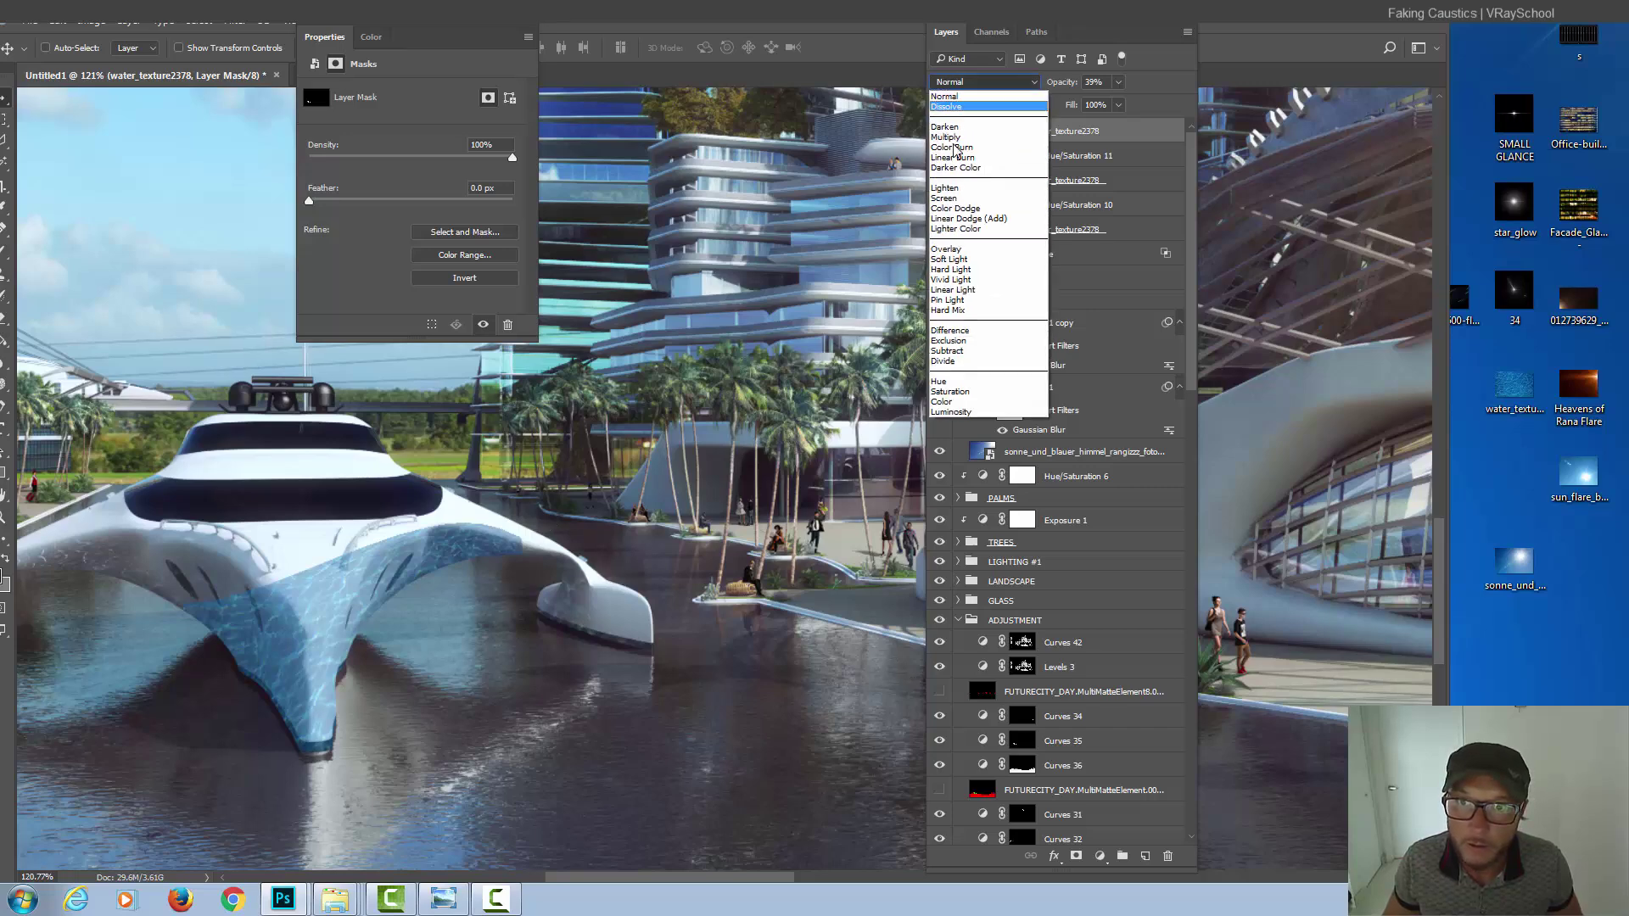
{"action": "left_click", "coordinate": [948, 188]}
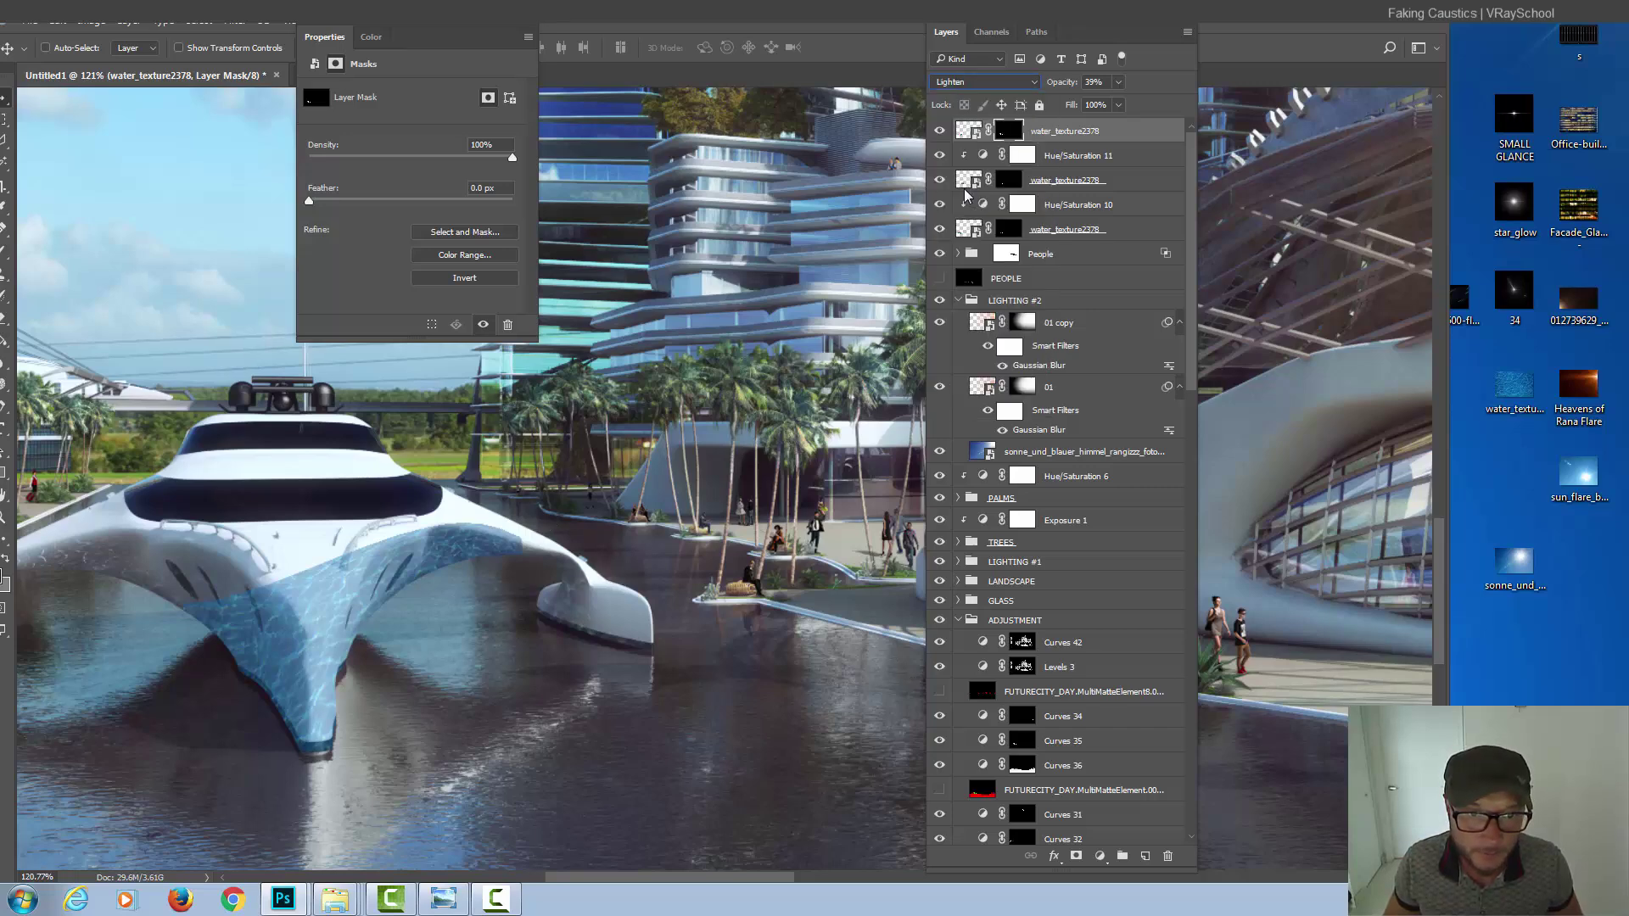
{"action": "left_click", "coordinate": [1097, 857]}
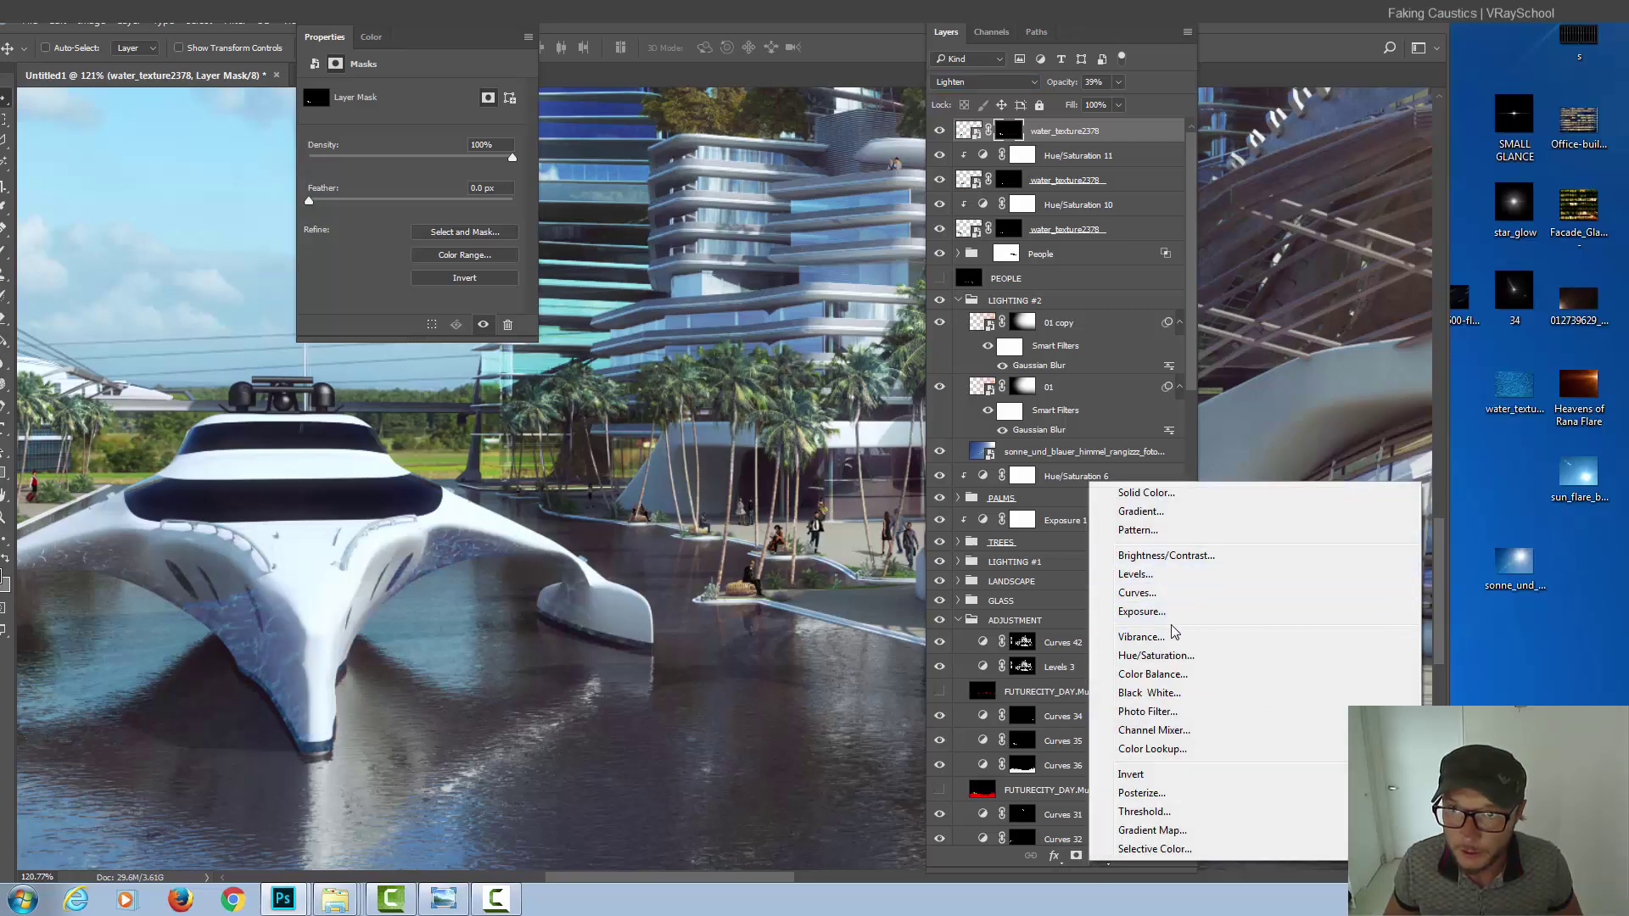
- Desaturate the texture with a clipped Hue/Saturation at -23 saturation and switch its blending to Normal
{"action": "left_click", "coordinate": [1154, 655]}
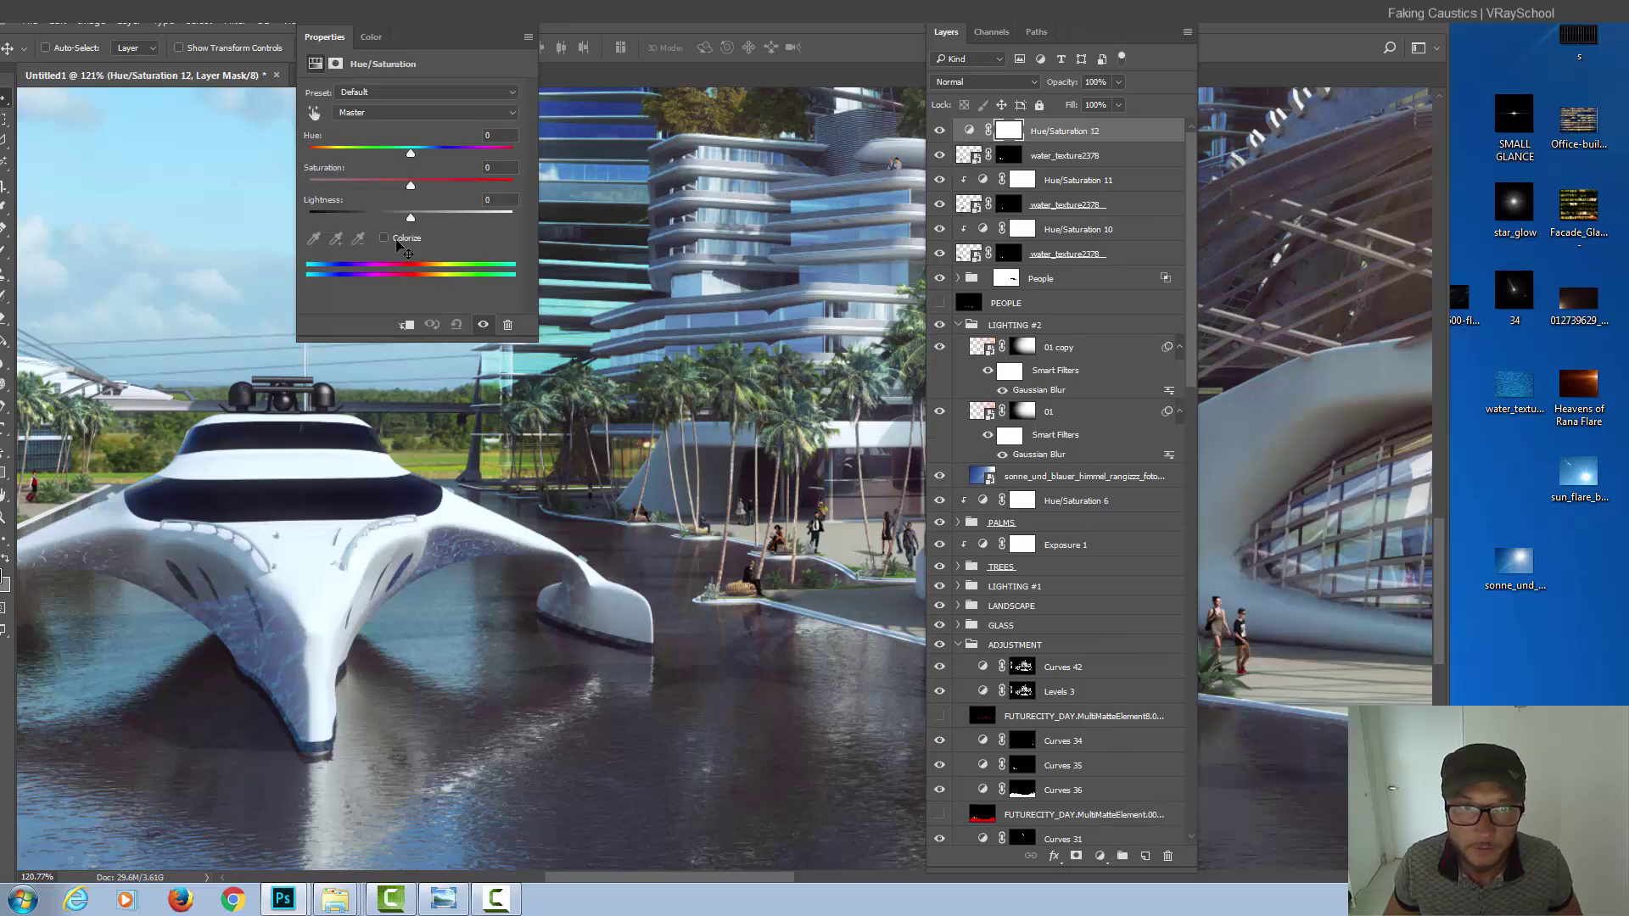
{"action": "mouse_move", "coordinate": [409, 186]}
{"action": "left_mouse_down"}
{"action": "mouse_move", "coordinate": [346, 187]}
{"action": "mouse_move", "coordinate": [380, 185]}
{"action": "left_mouse_up"}
{"action": "left_click", "coordinate": [406, 325]}
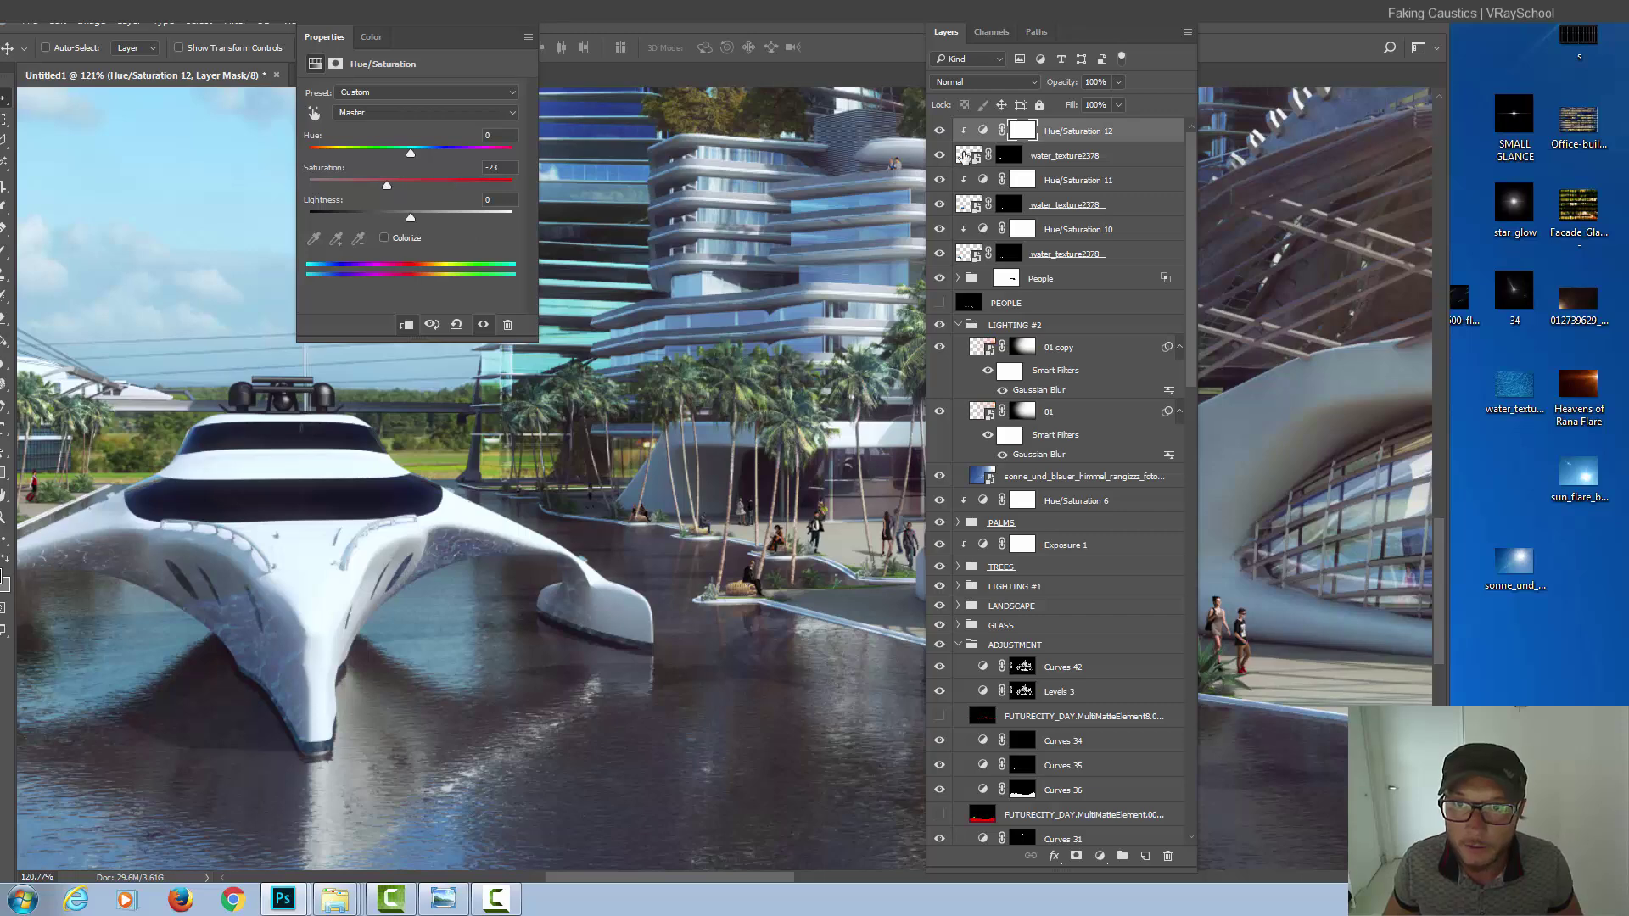
{"action": "left_click", "coordinate": [964, 156]}
{"action": "left_click", "coordinate": [980, 82]}
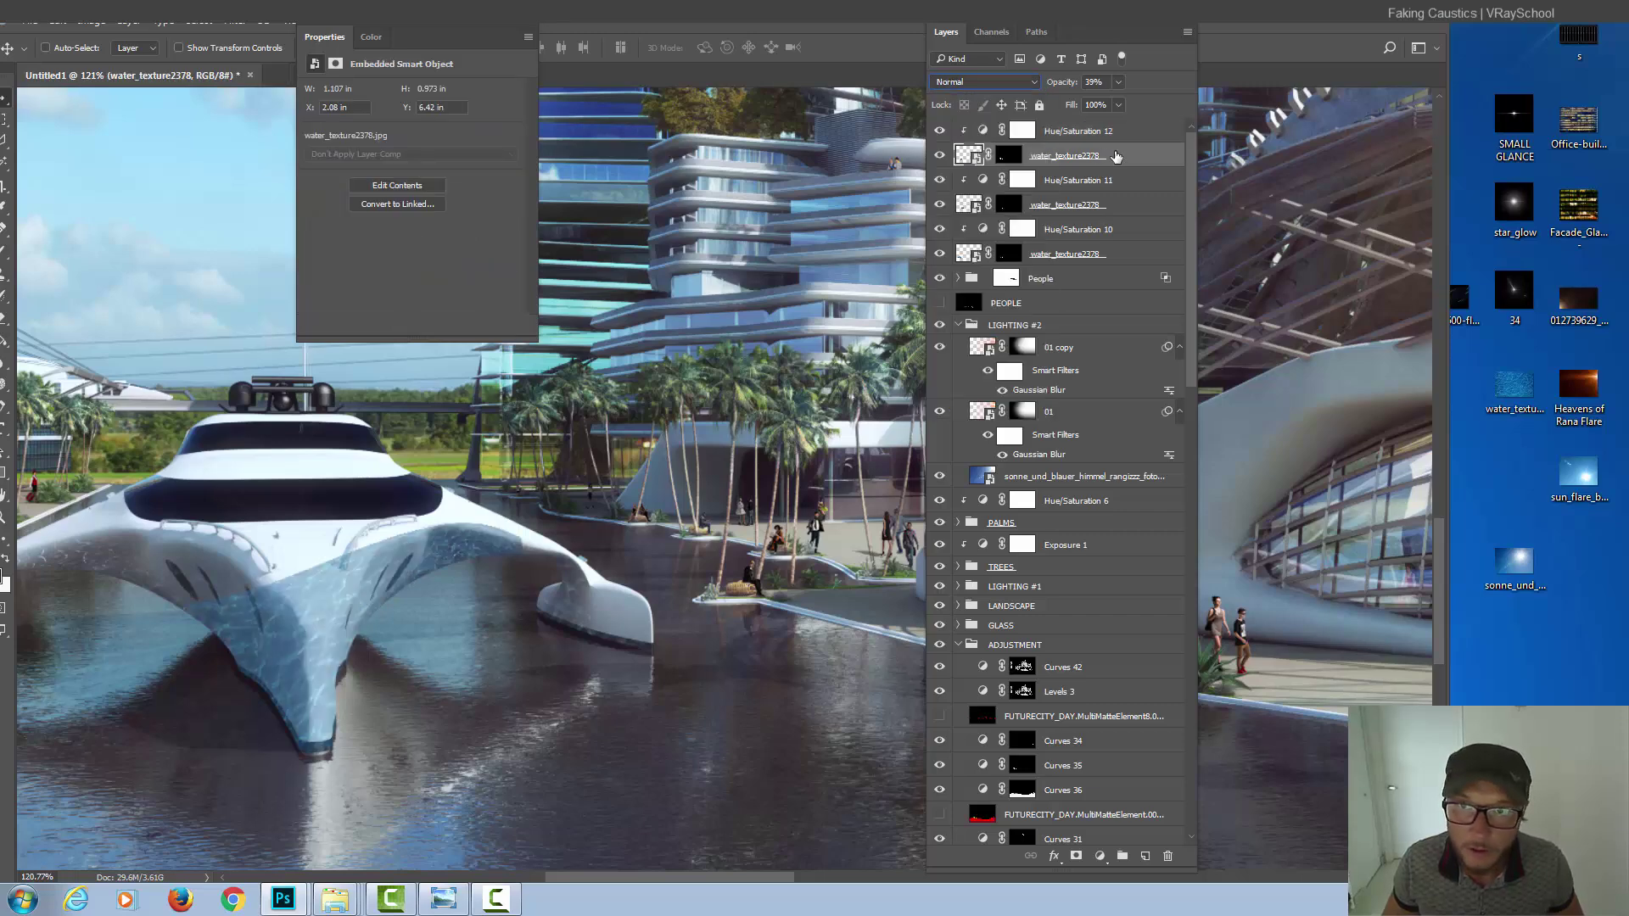
- Split the water texture's Underlying Layer Blend If sliders to 0/156 and 186/255
{"action": "double_click", "coordinate": [1117, 157]}
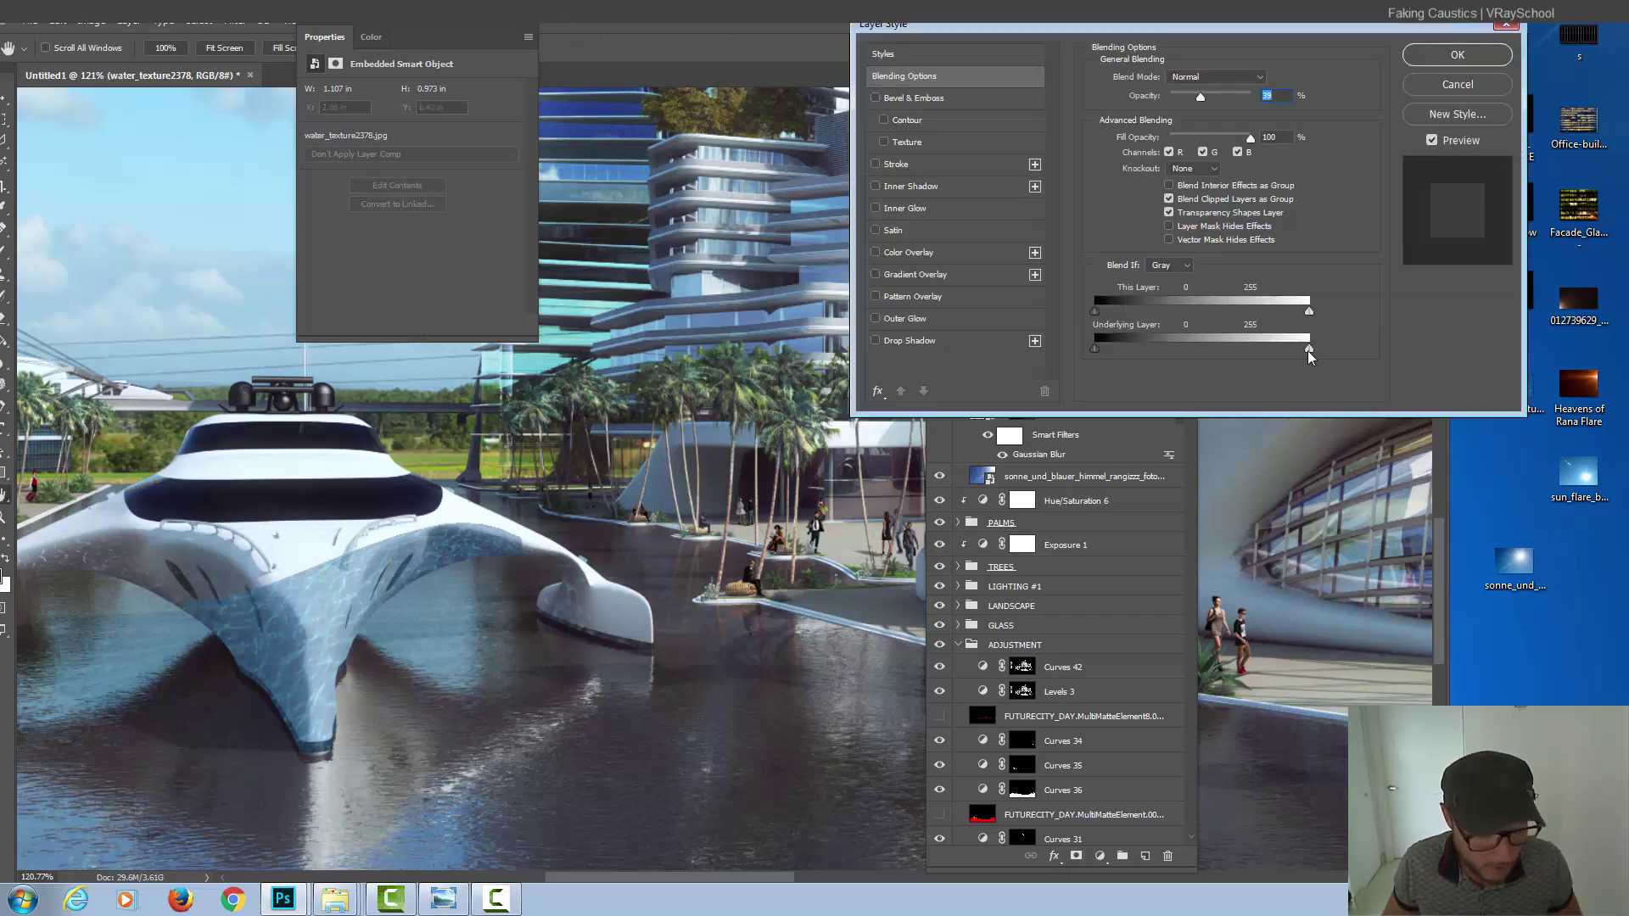
{"action": "mouse_move", "coordinate": [1306, 350]}
{"action": "left_mouse_down"}
{"action": "mouse_move", "coordinate": [1218, 370]}
{"action": "mouse_move", "coordinate": [1250, 352]}
{"action": "left_mouse_up"}
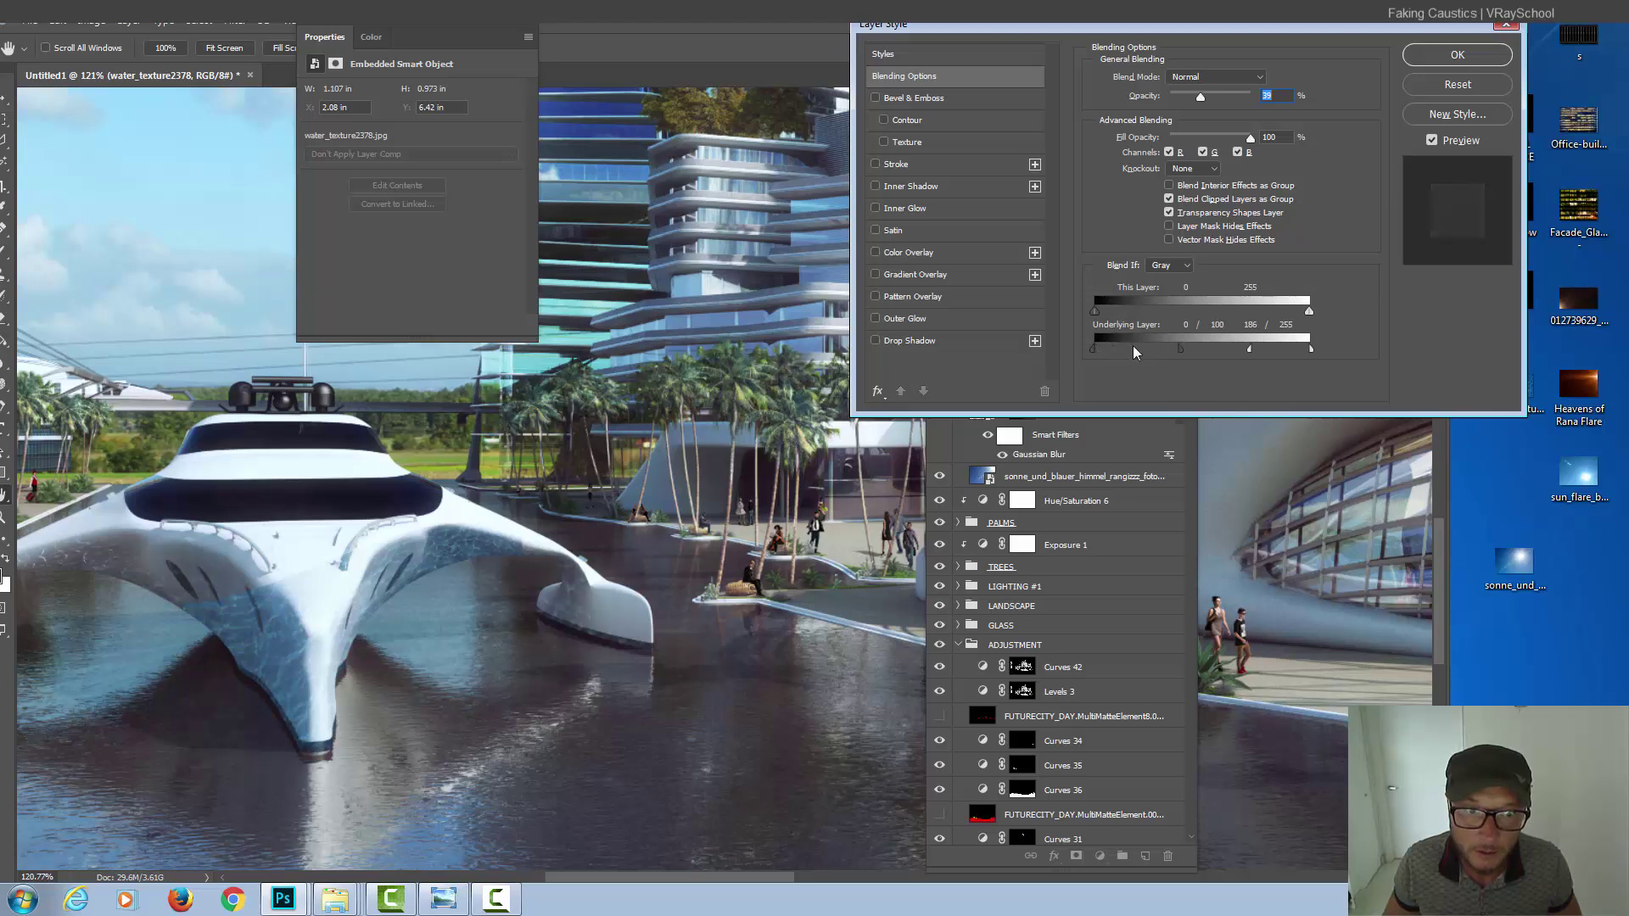
{"action": "left_click_drag", "start_coordinate": [1095, 347], "coordinate": [1166, 351]}
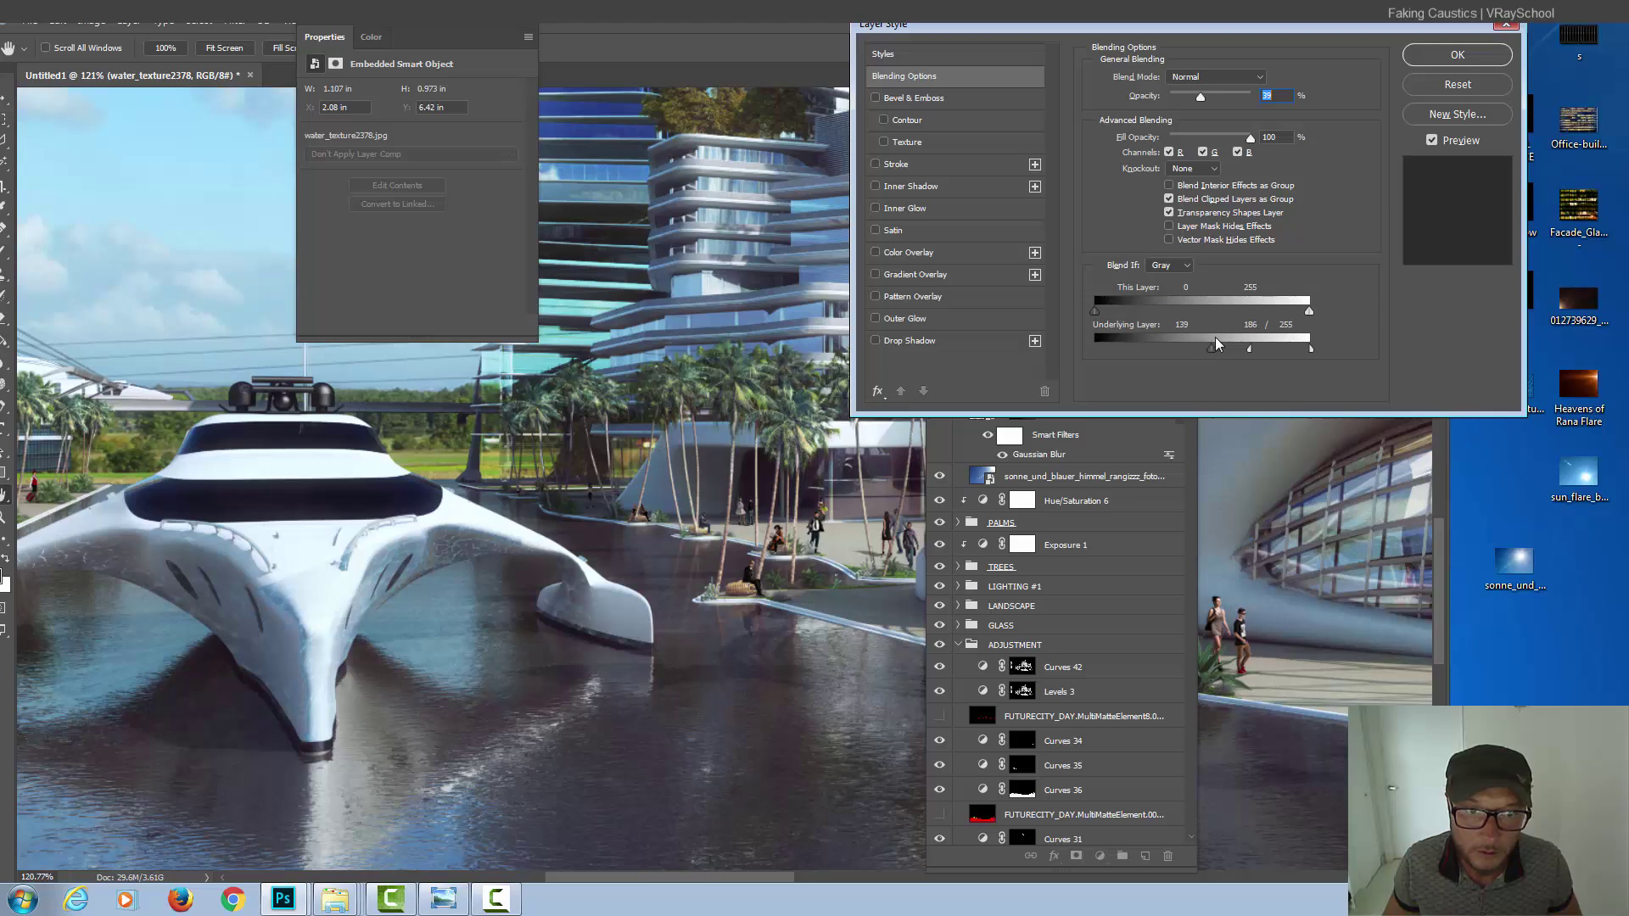
{"action": "left_click_drag", "start_coordinate": [1216, 344], "coordinate": [1203, 345]}
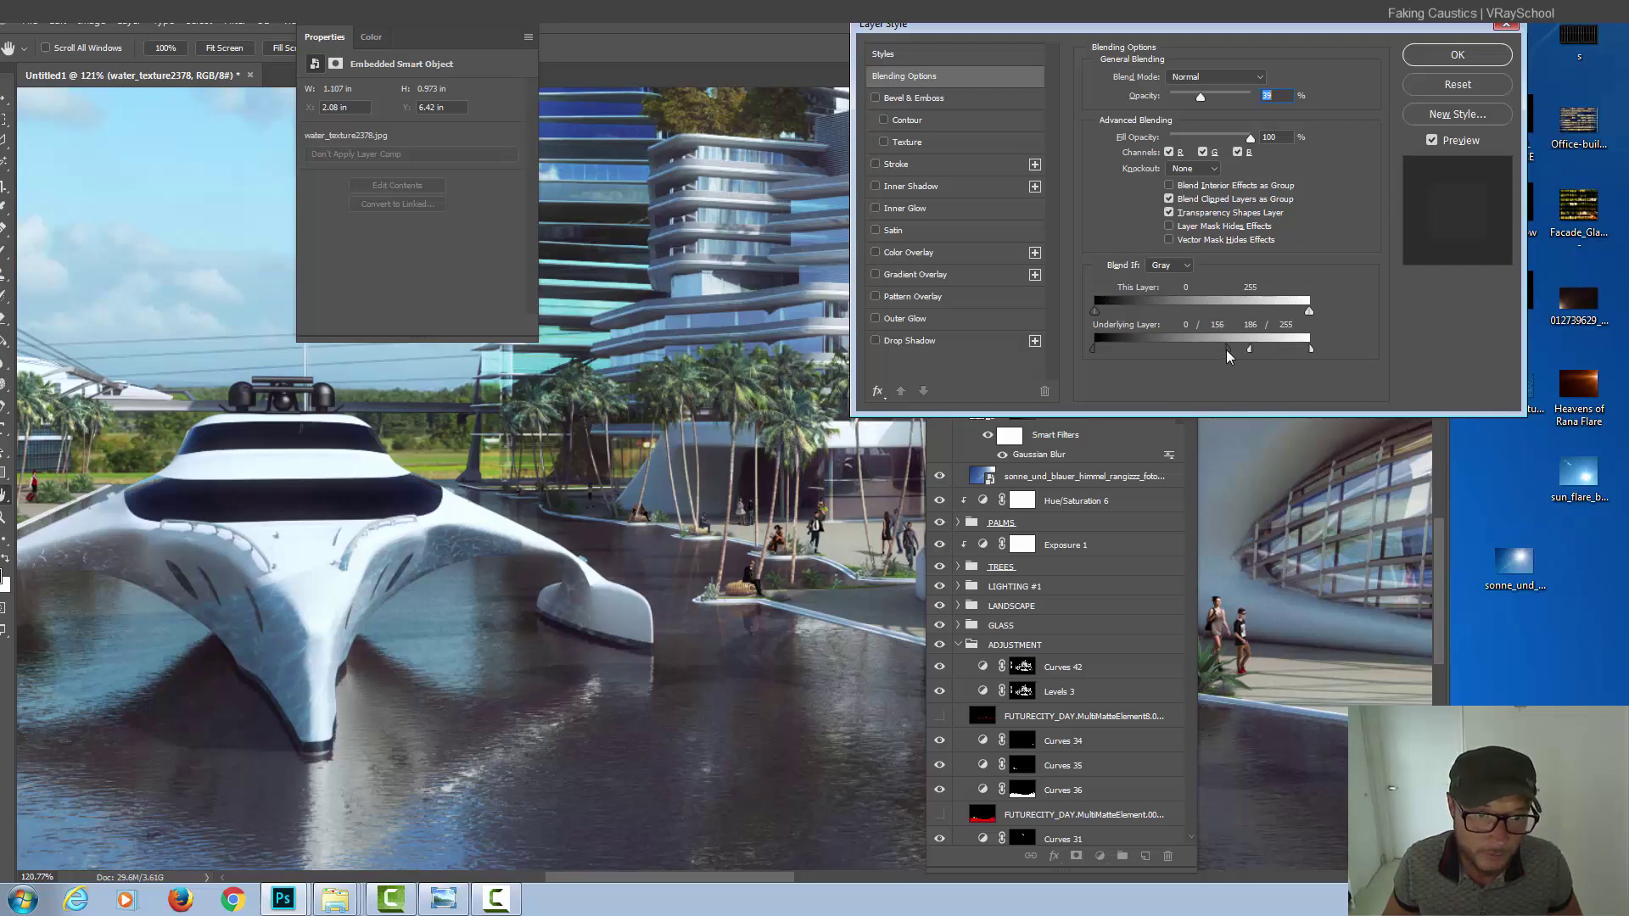
- Confirm Blend If, lower Hue/Saturation 12 to about -76, and set the water texture to 34% opacity
{"action": "left_click", "coordinate": [1458, 54]}
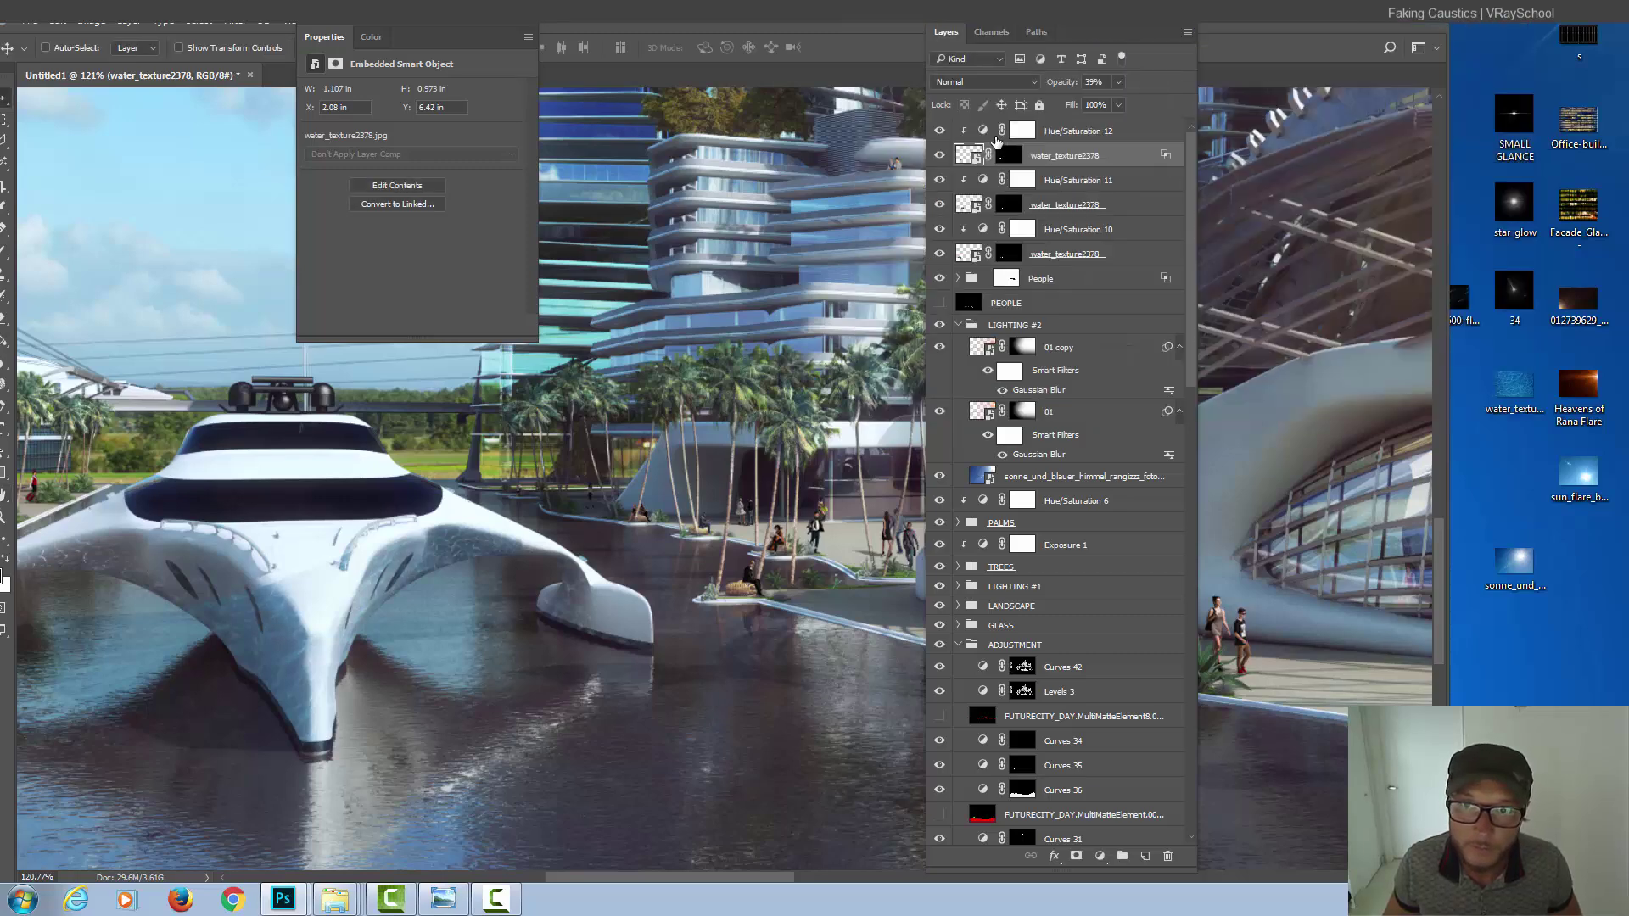
{"action": "left_click", "coordinate": [990, 132]}
{"action": "left_click_drag", "start_coordinate": [386, 186], "coordinate": [340, 185]}
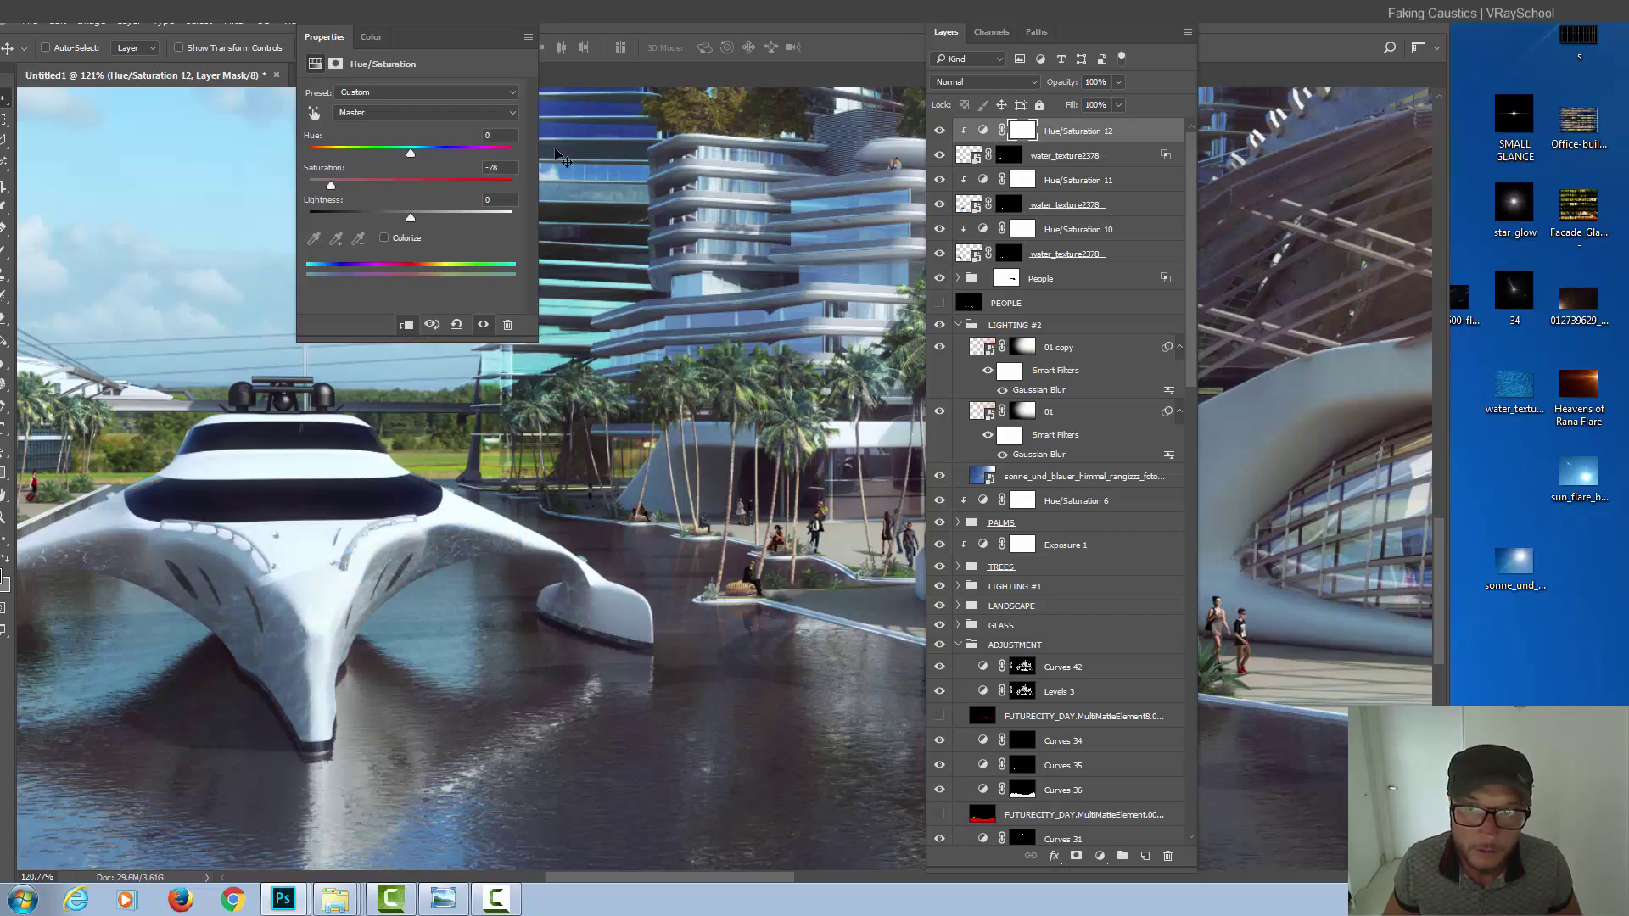
{"action": "left_click", "coordinate": [970, 156]}
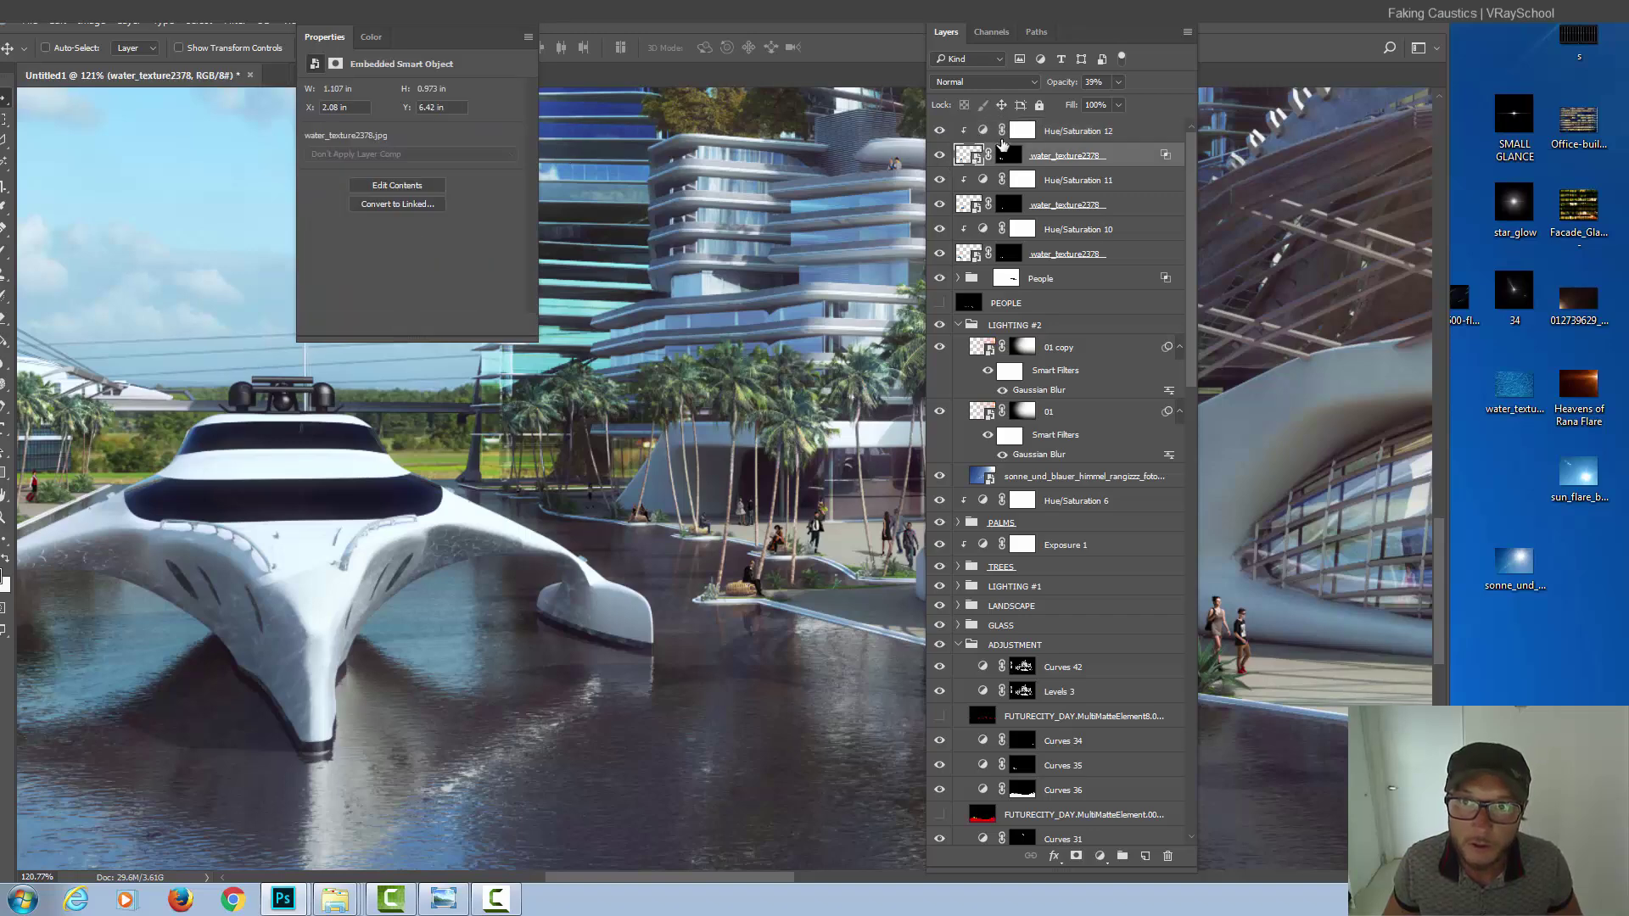
{"action": "left_click", "coordinate": [1117, 81]}
{"action": "left_click_drag", "start_coordinate": [1127, 105], "coordinate": [1118, 106]}
- Target the texture's mask with the Brush tool and hide then show the texture to compare
{"action": "left_click", "coordinate": [1009, 158]}
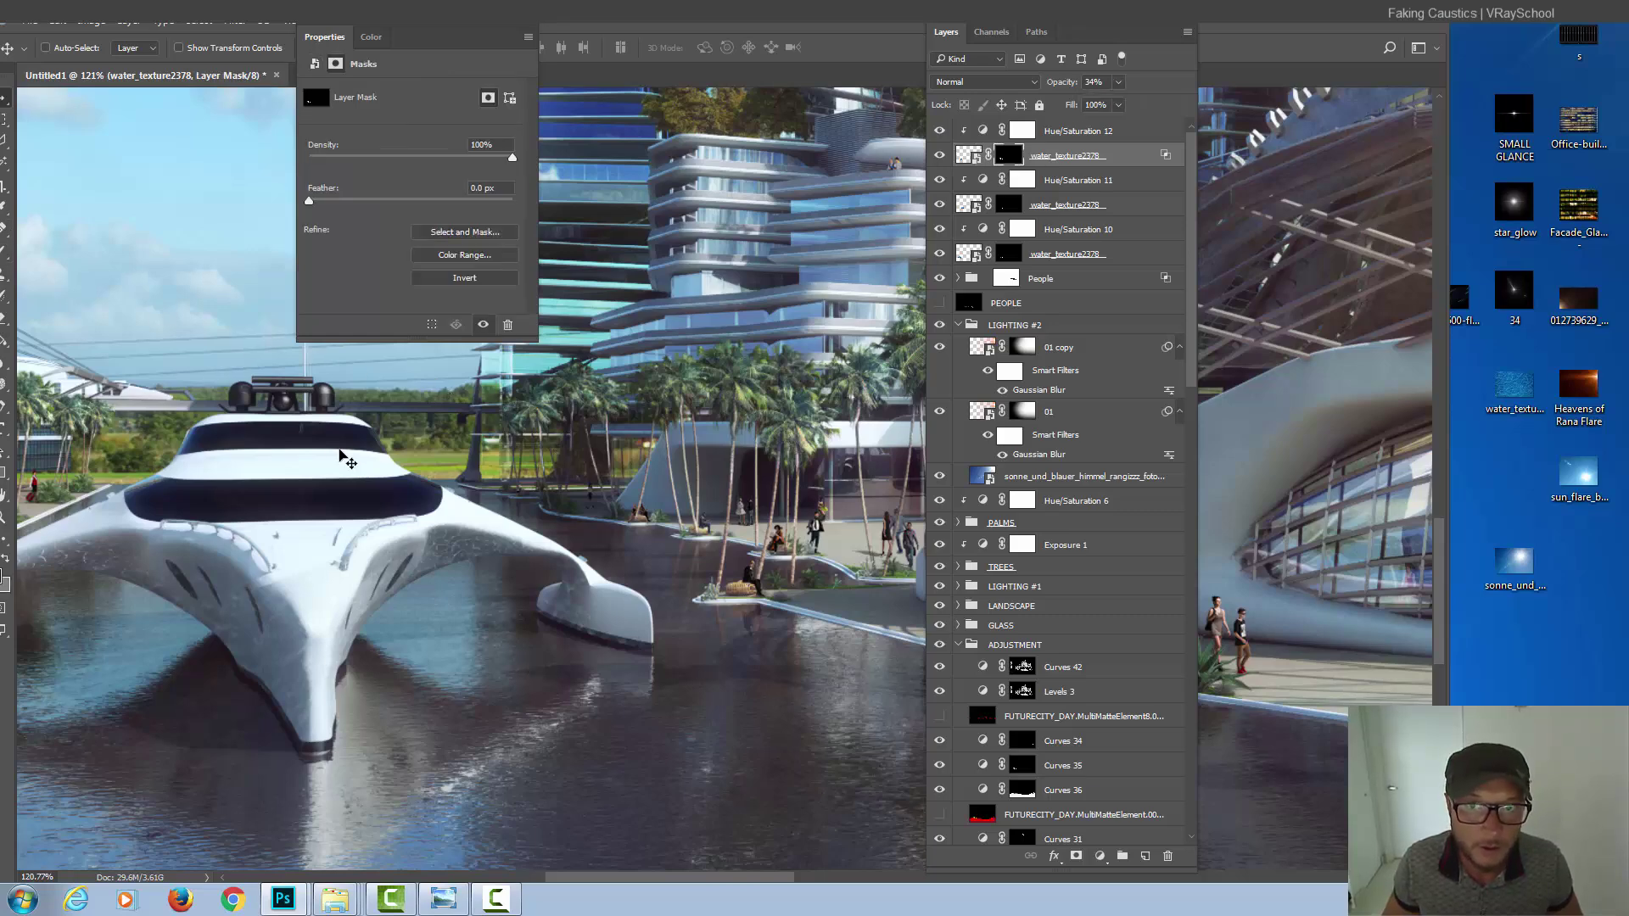
{"action": "key", "text": "b"}
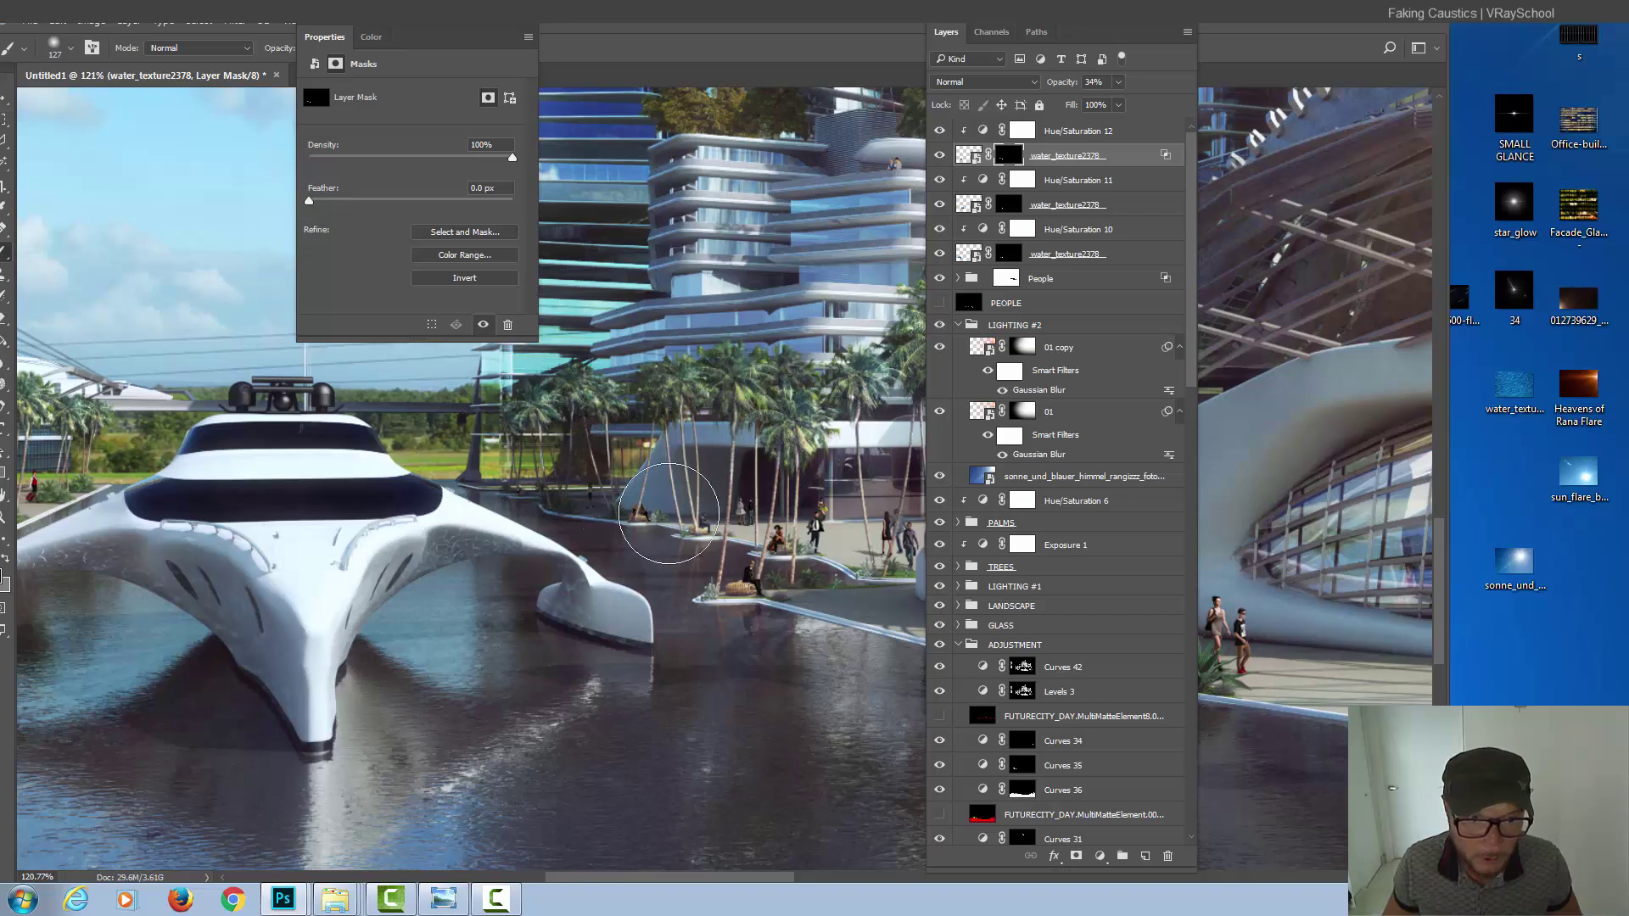
{"action": "left_click", "coordinate": [940, 156]}
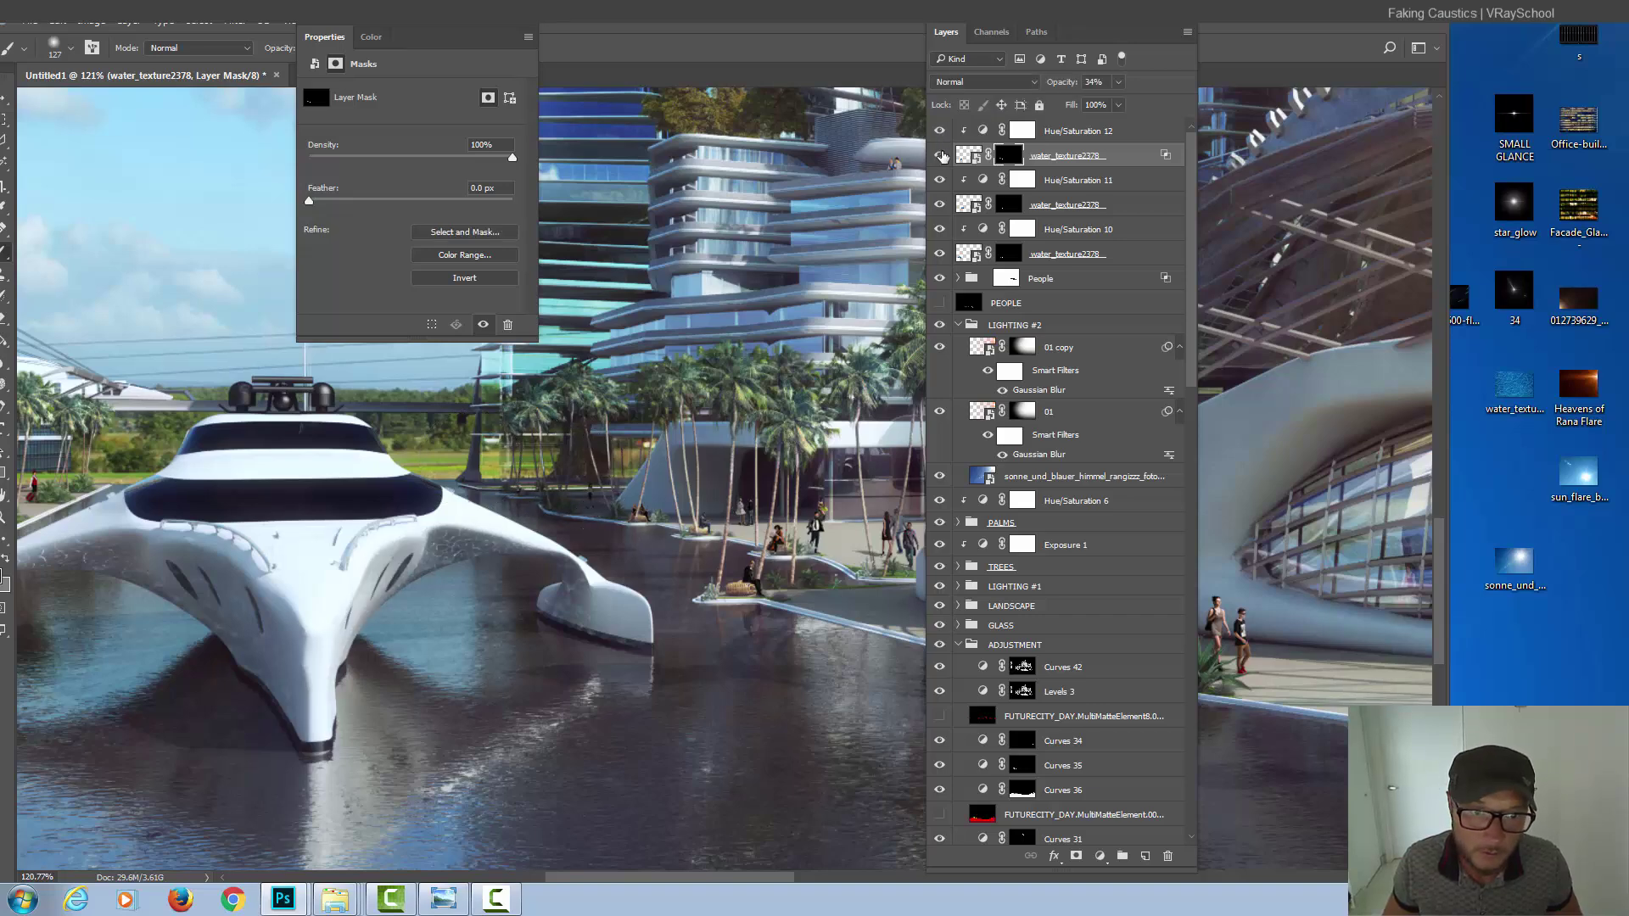
{"action": "left_click", "coordinate": [943, 155]}
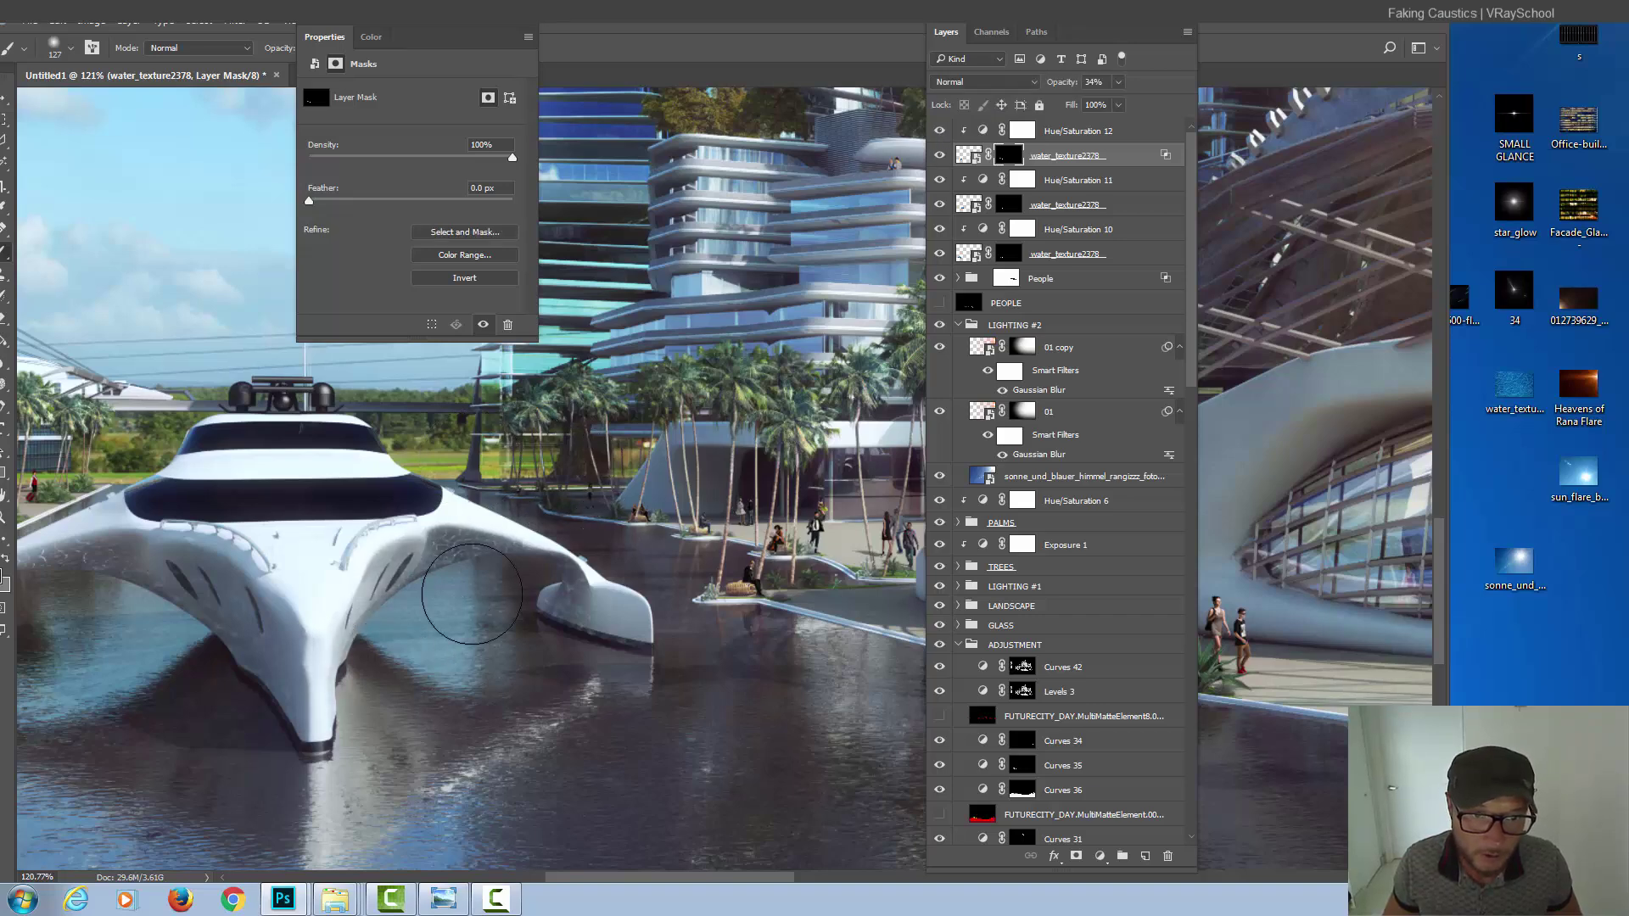
{"action": "scroll", "coordinate": [487, 599], "scroll_direction": "up", "scroll_amount": 3}
{"action": "scroll", "coordinate": [433, 662], "scroll_direction": "up", "scroll_amount": 2}
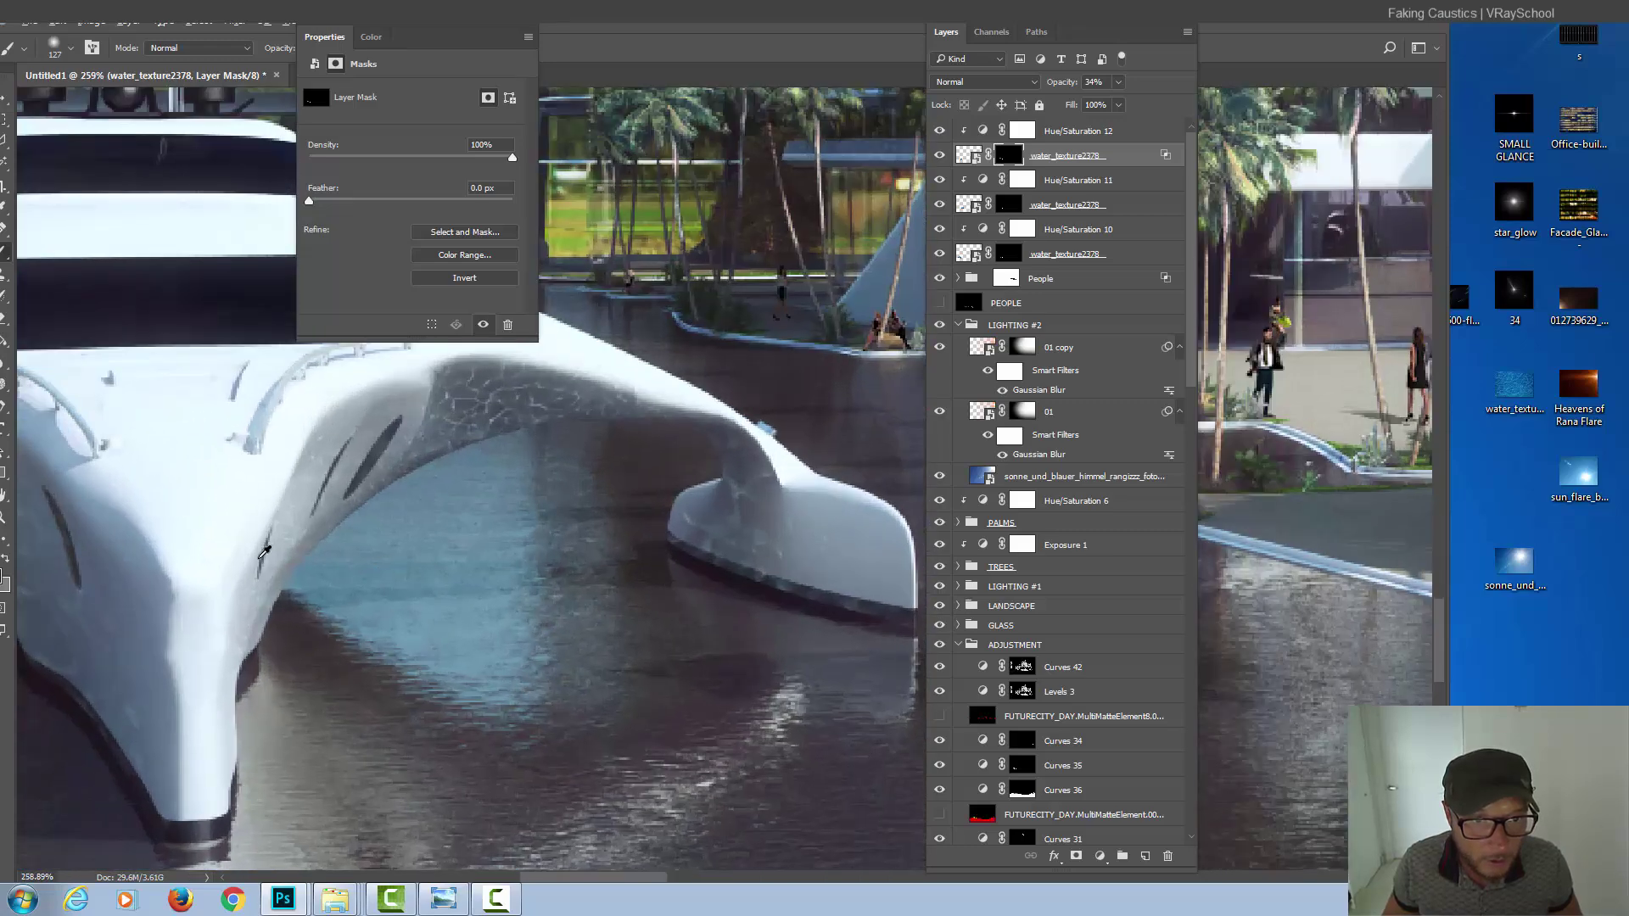
{"action": "scroll", "coordinate": [280, 713], "scroll_direction": "down", "scroll_amount": 5}
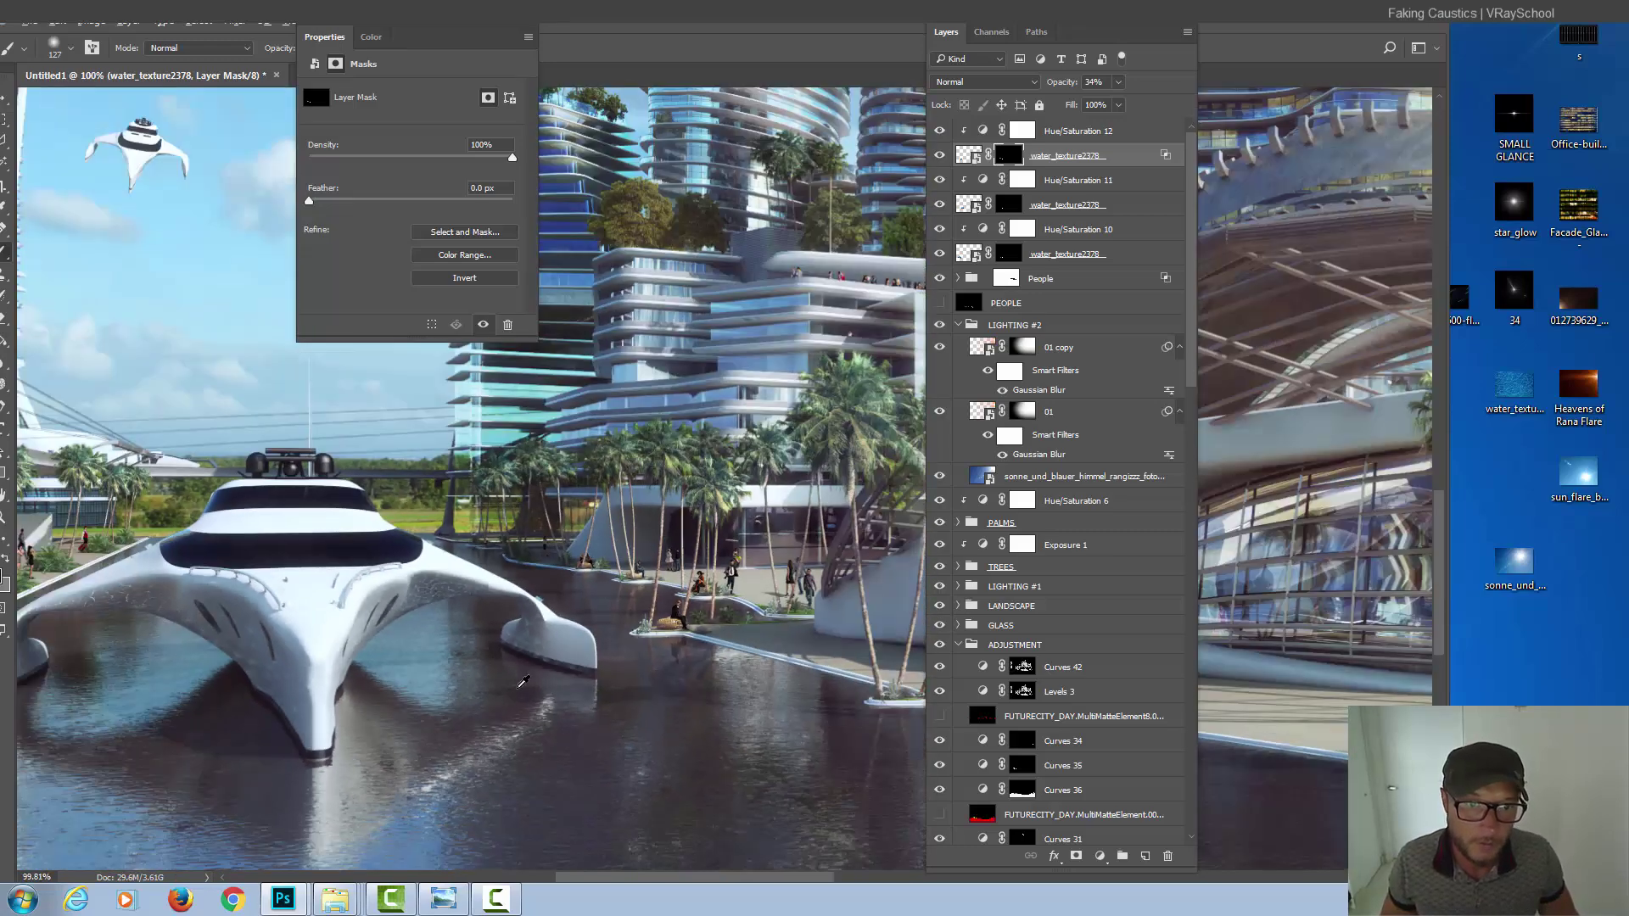
{"action": "scroll", "coordinate": [520, 683], "scroll_direction": "down", "scroll_amount": 1}
{"action": "scroll", "coordinate": [521, 684], "scroll_direction": "down", "scroll_amount": 1}
{"action": "scroll", "coordinate": [516, 662], "scroll_direction": "down", "scroll_amount": 2}
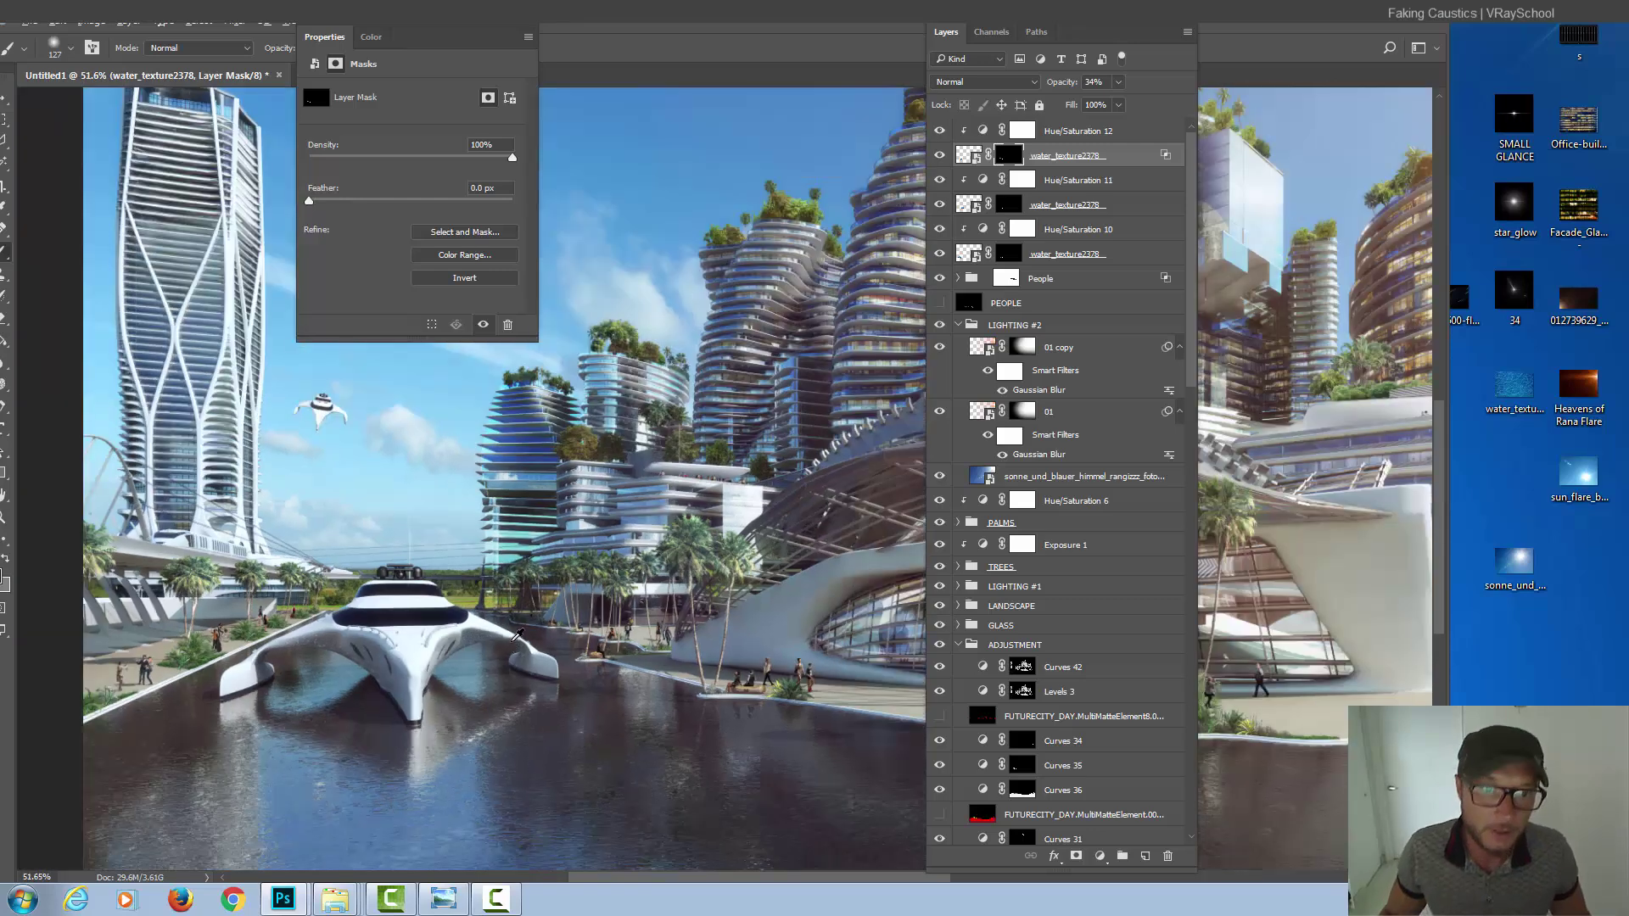
{"action": "scroll", "coordinate": [513, 628], "scroll_direction": "down", "scroll_amount": 1}
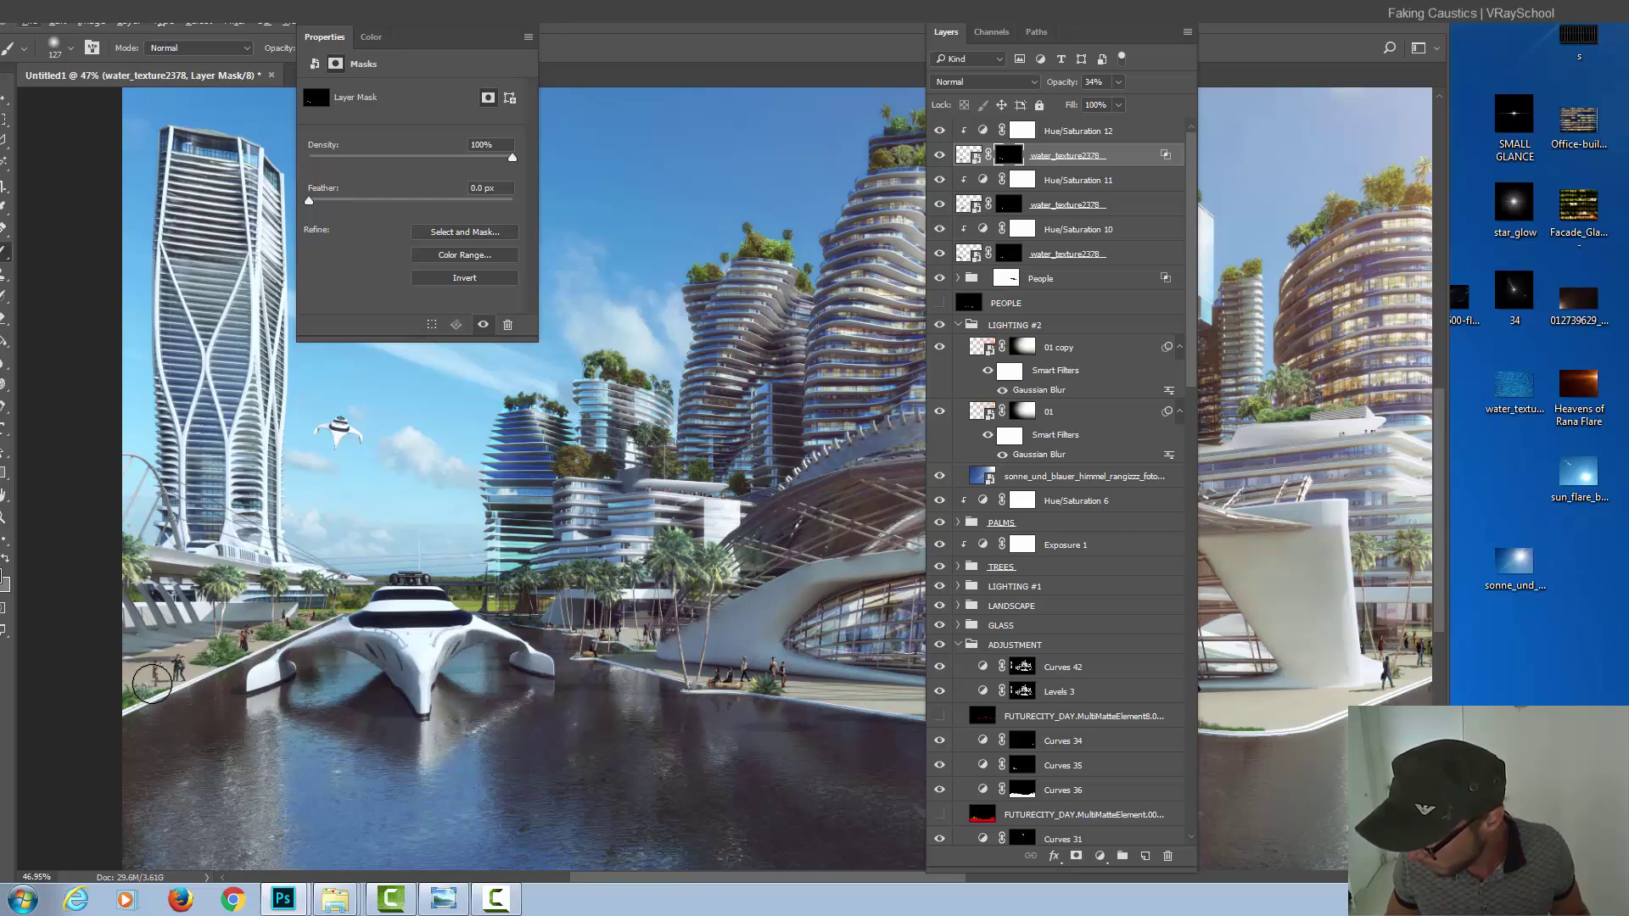
- Bring the FUTURECITY_DAY reference document to the front from the taskbar
{"action": "left_click", "coordinate": [284, 900]}
{"action": "left_click", "coordinate": [255, 849]}
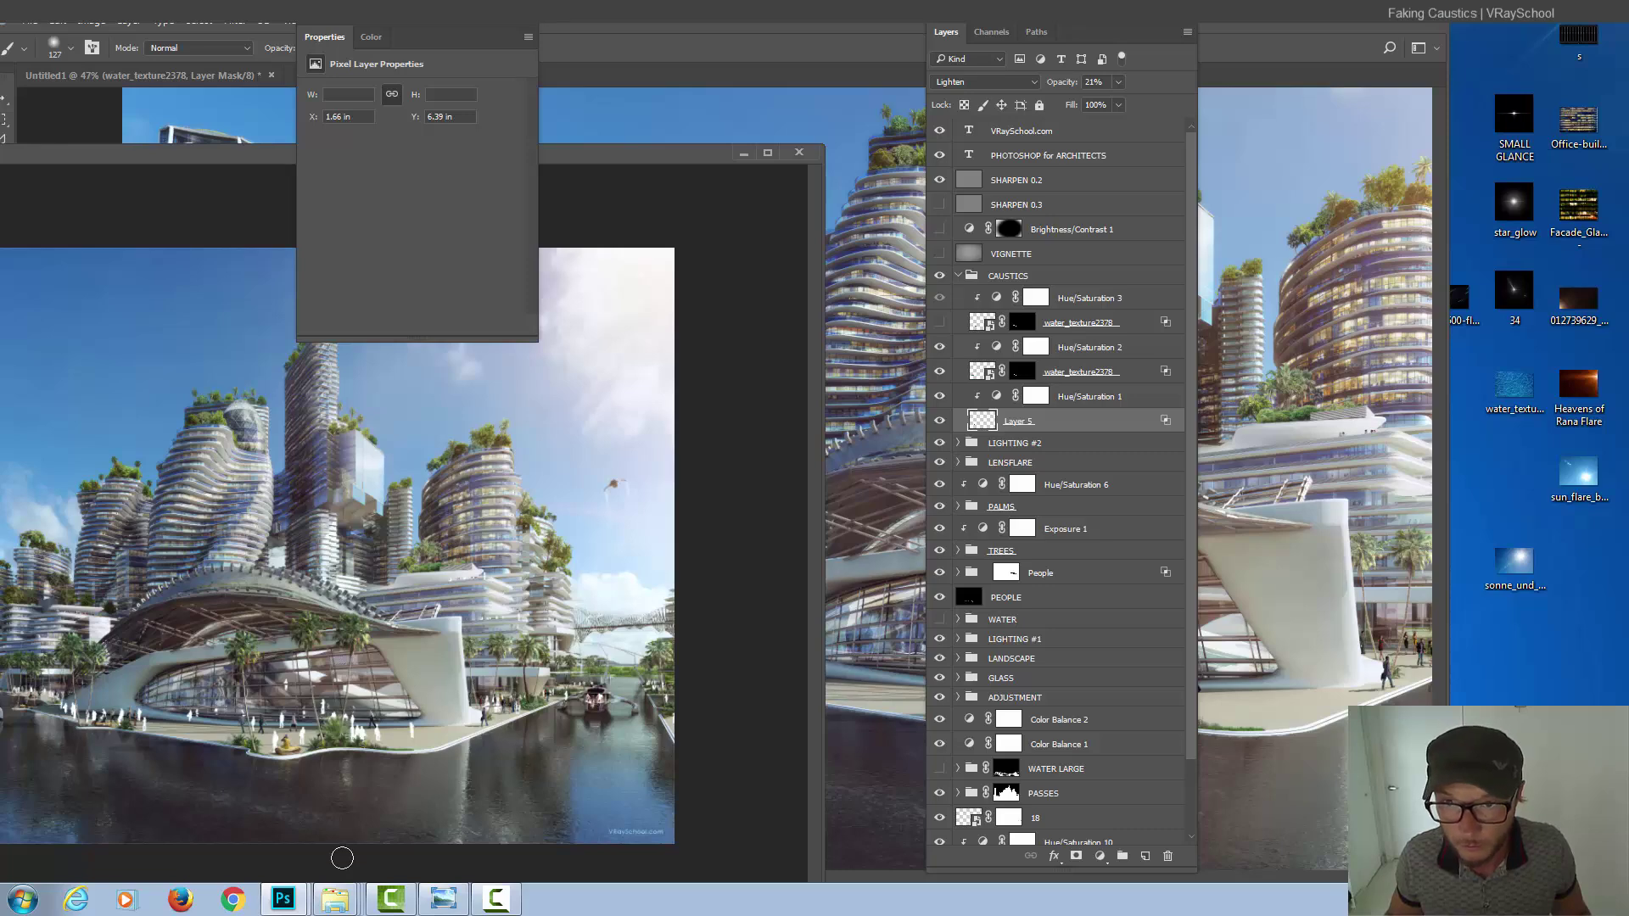
- Minimize the reference window, maximize Photoshop, and close the Properties panel
{"action": "left_click", "coordinate": [751, 155]}
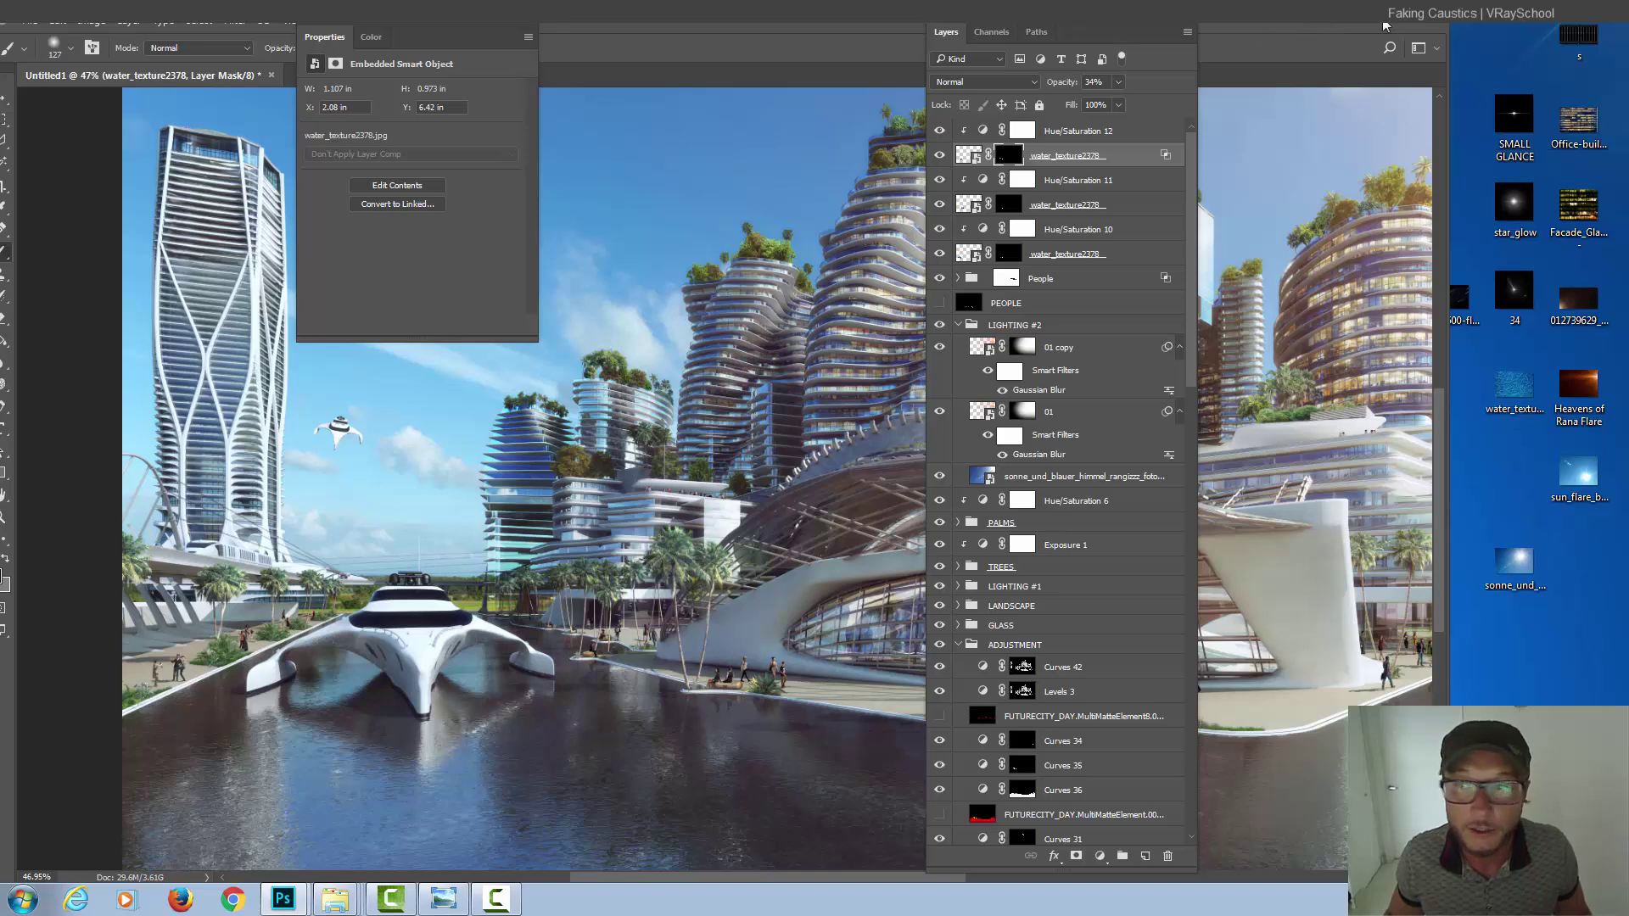
{"action": "double_click", "coordinate": [1386, 23]}
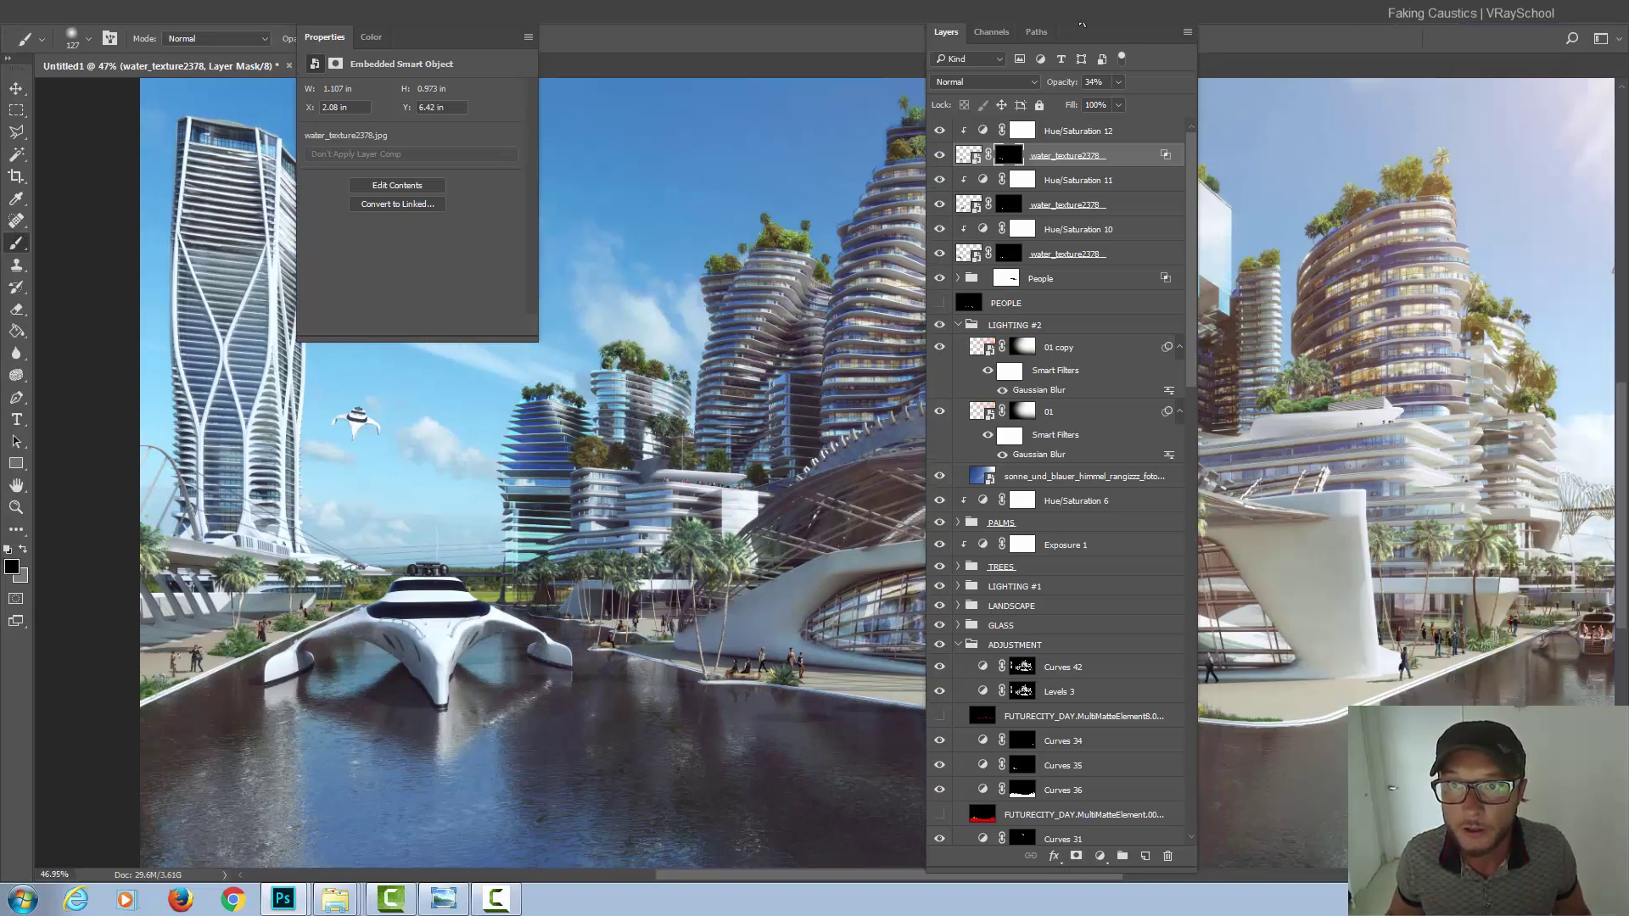
{"action": "left_click", "coordinate": [530, 36]}
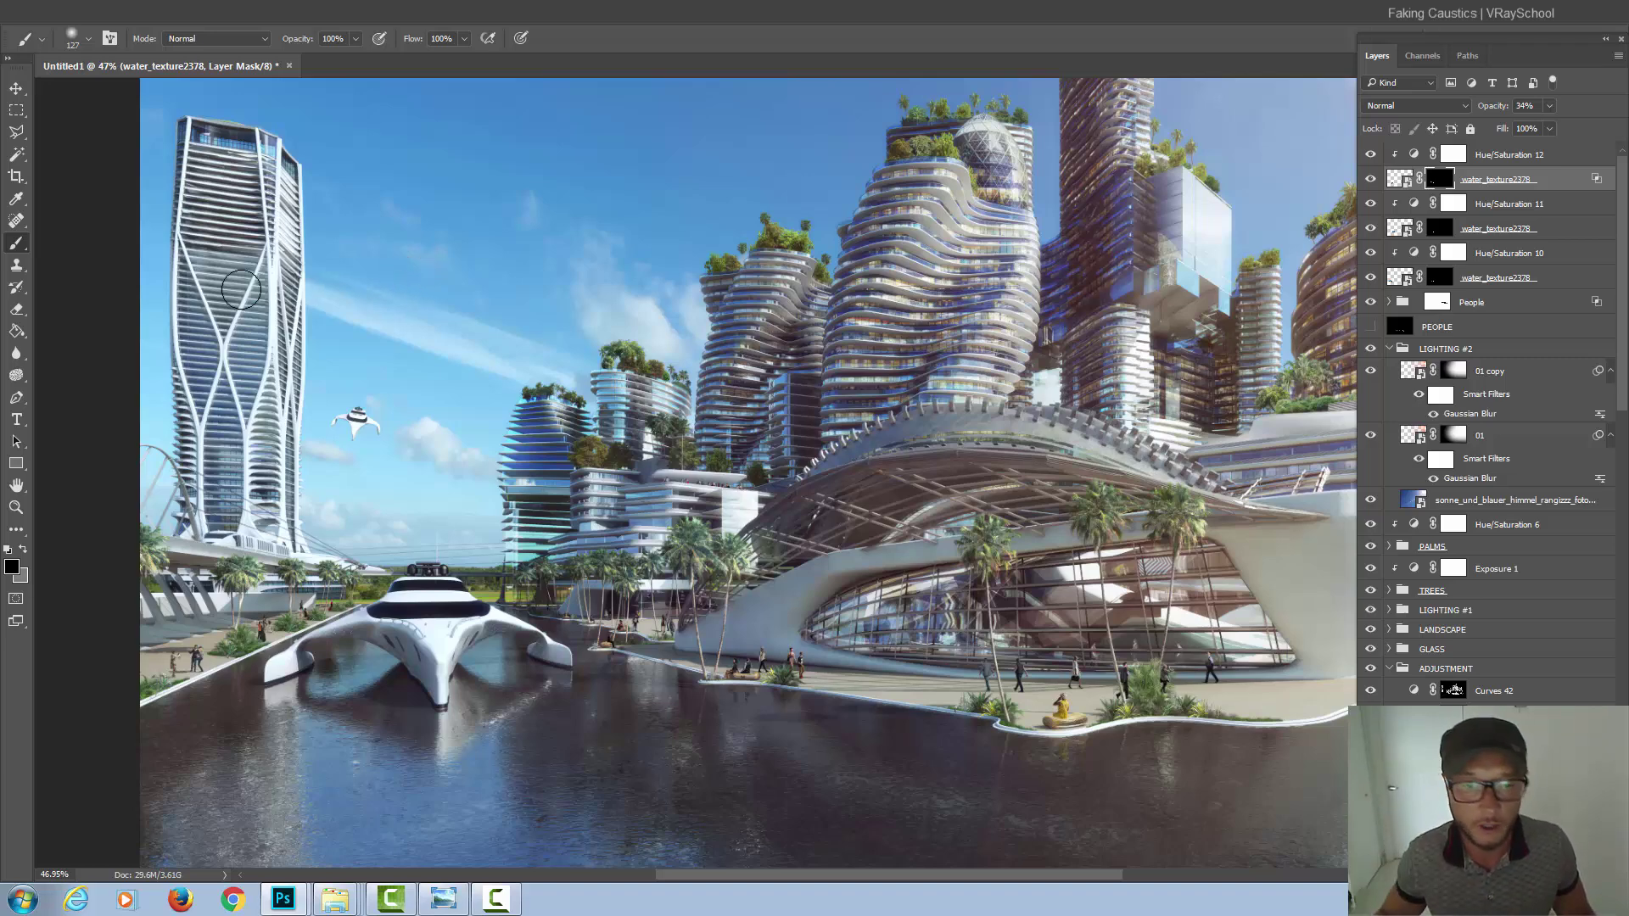
- Switch to the Move tool for repositioning layers
{"action": "left_click", "coordinate": [17, 89]}
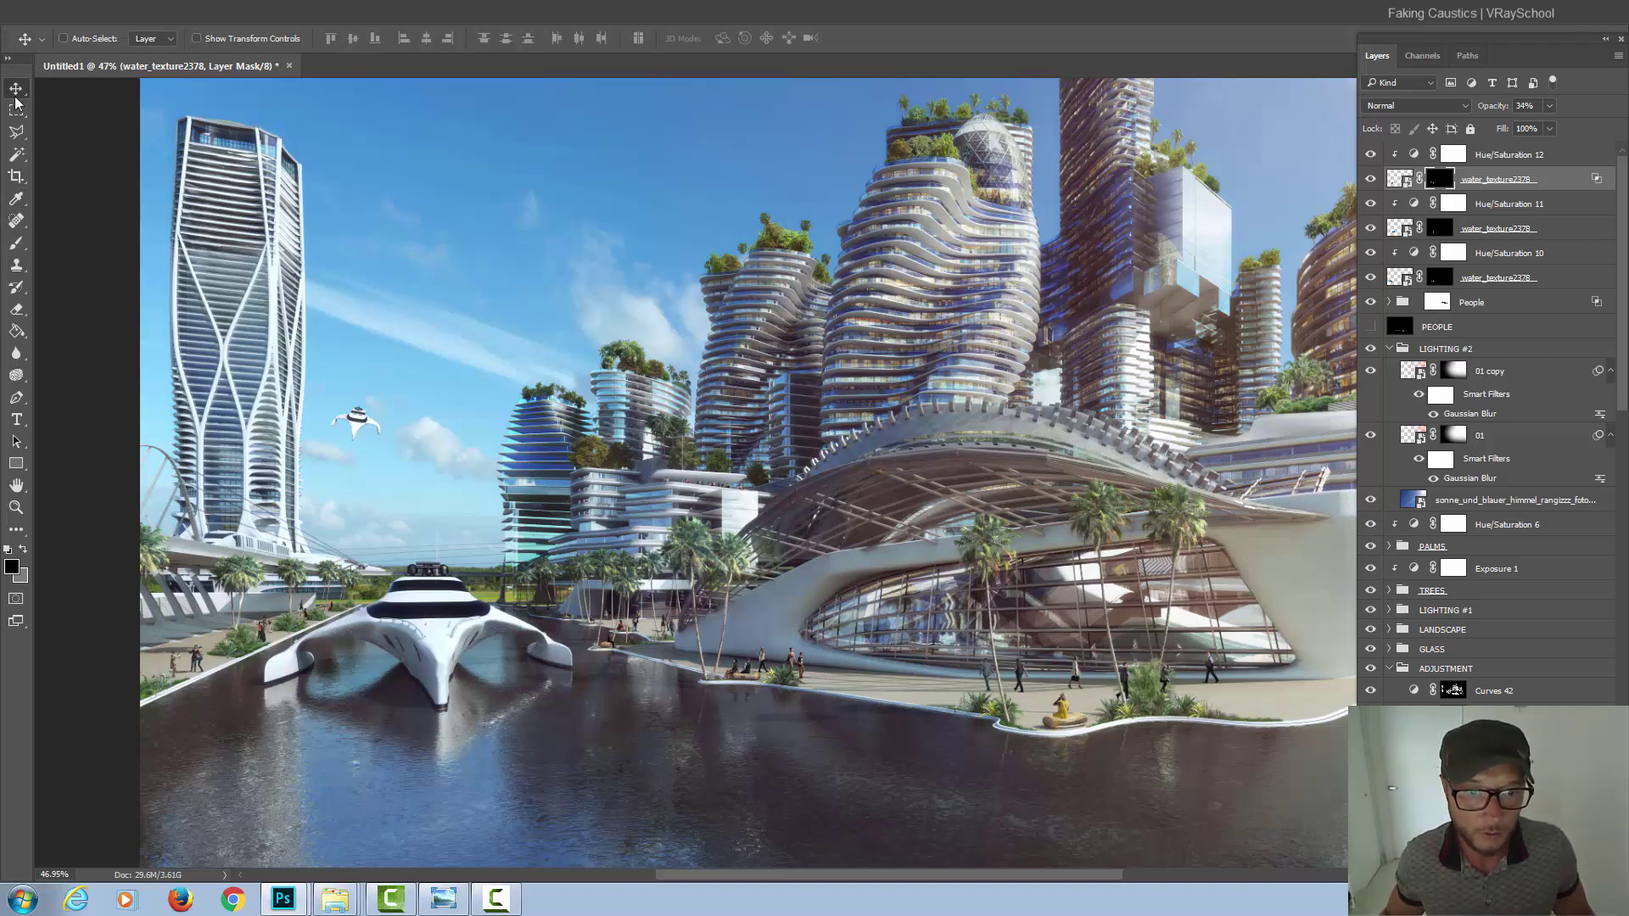
{"action": "scroll", "coordinate": [643, 478], "scroll_direction": "down", "scroll_amount": 2}
{"action": "scroll", "coordinate": [643, 477], "scroll_direction": "down", "scroll_amount": 2}
{"action": "scroll", "coordinate": [632, 611], "scroll_direction": "up", "scroll_amount": 3}
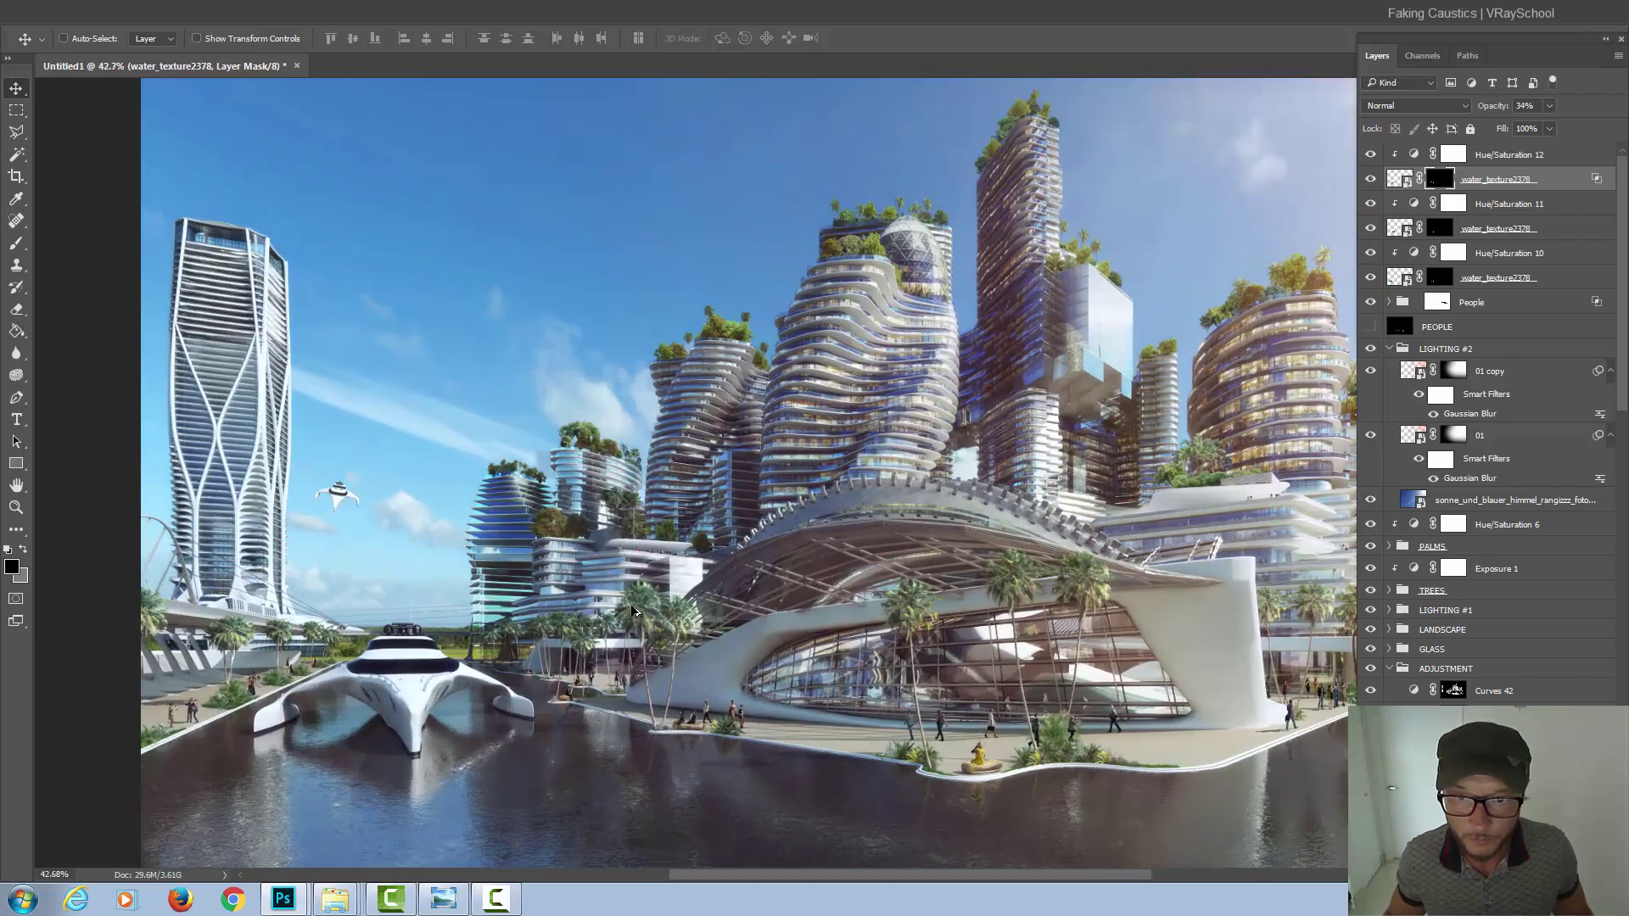
{"action": "scroll", "coordinate": [541, 675], "scroll_direction": "up", "scroll_amount": 2}
{"action": "scroll", "coordinate": [541, 674], "scroll_direction": "up", "scroll_amount": 2}
{"action": "scroll", "coordinate": [484, 713], "scroll_direction": "up", "scroll_amount": 2}
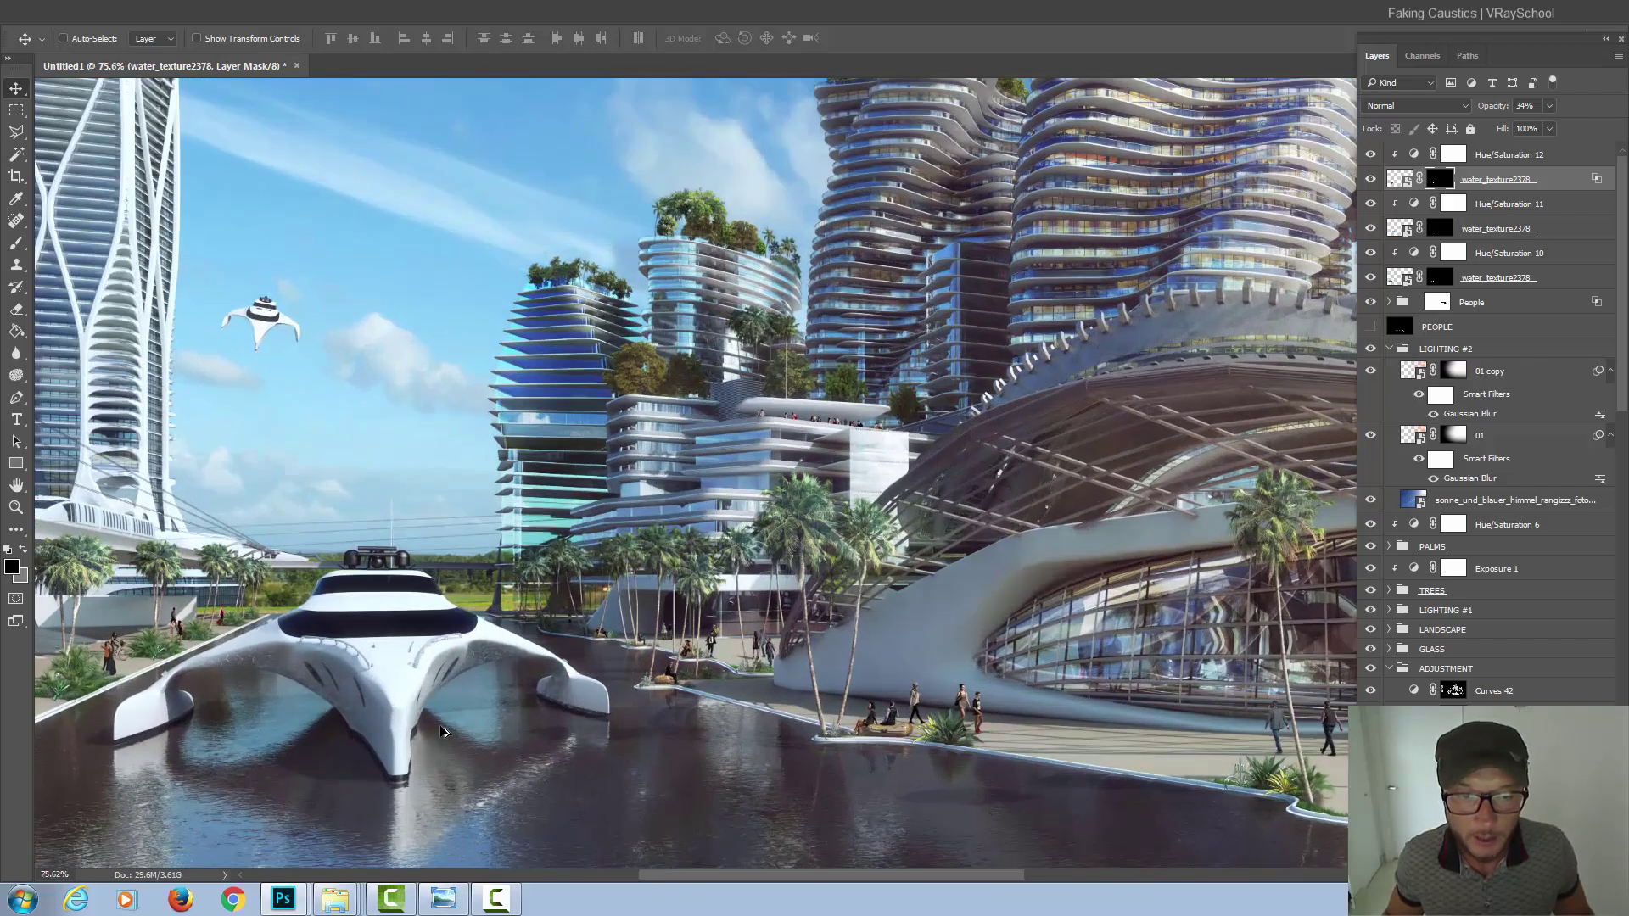